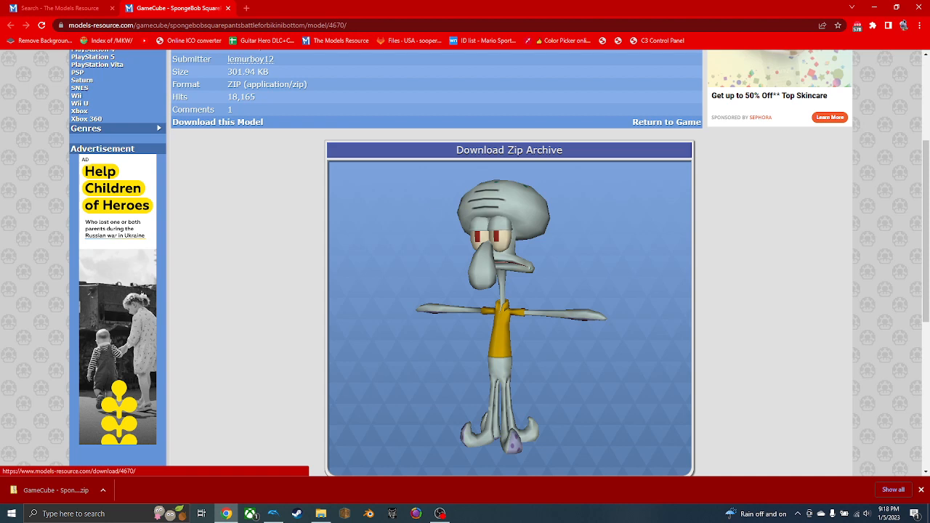
Switch to File Explorer and open the Squidward folder inside MP9 Mods on the Desktop.
left_click(320, 514)
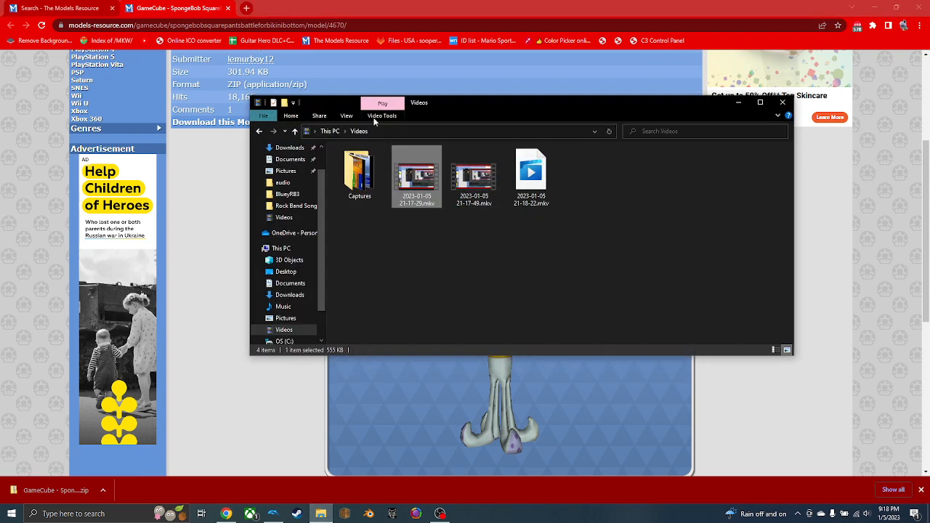
scroll(287, 185, "up", 1)
left_click(286, 168)
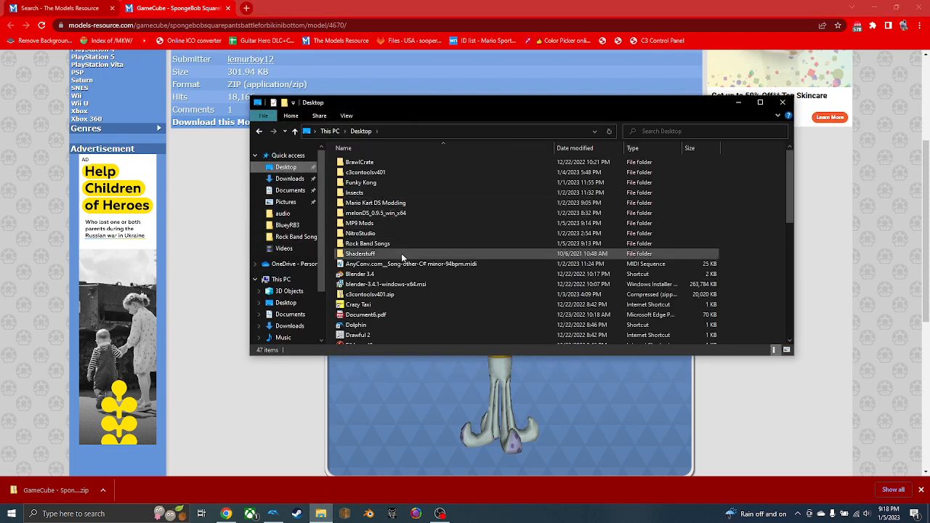
double_click(375, 223)
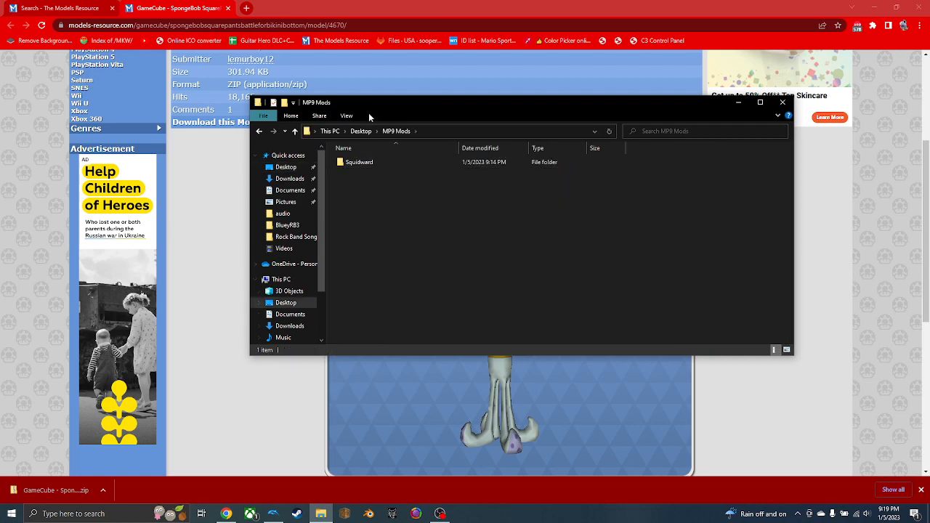
left_click_drag(368, 109, 334, 125)
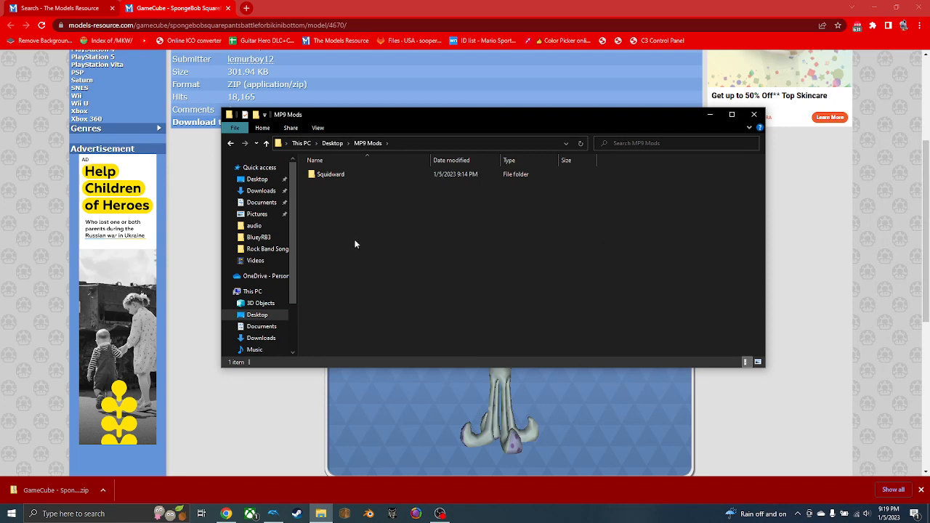
double_click(345, 173)
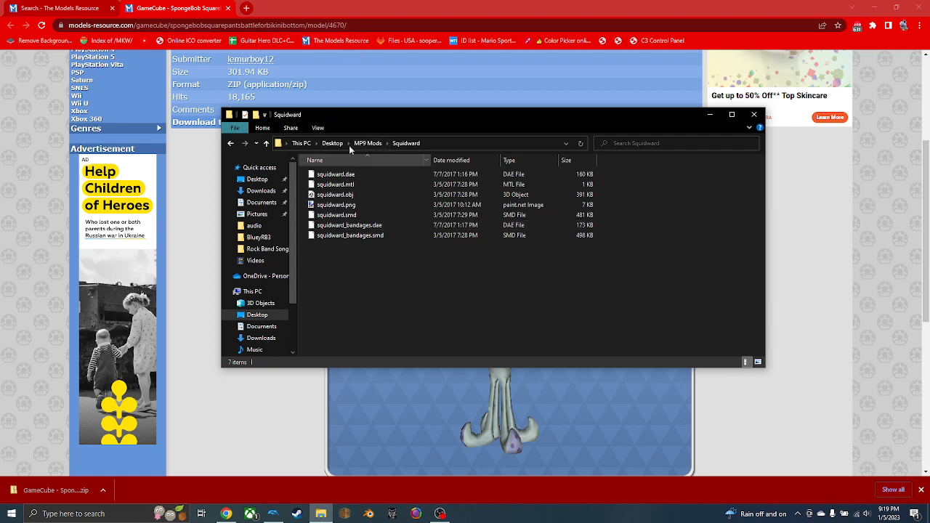
left_click_drag(306, 118, 259, 101)
scroll(321, 66, "up", 3)
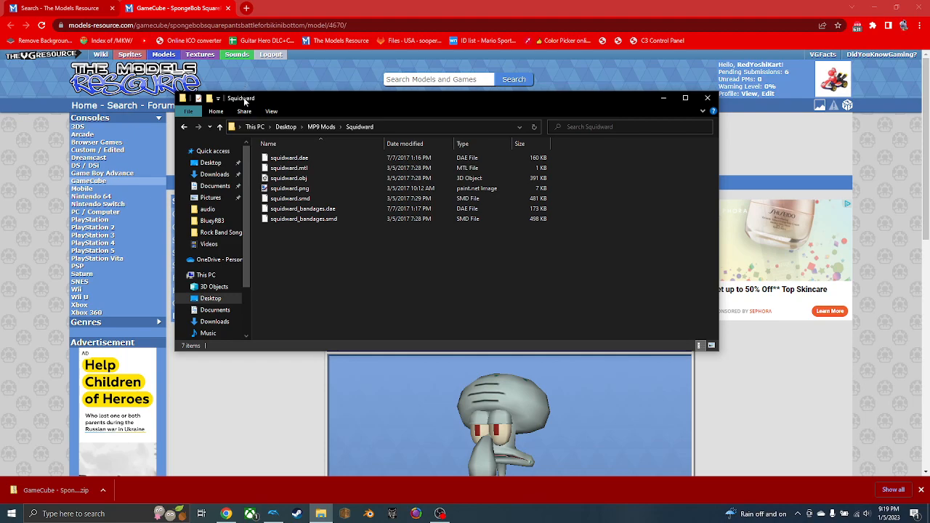
left_click_drag(245, 101, 354, 109)
scroll(182, 234, "down", 7)
scroll(269, 261, "up", 3)
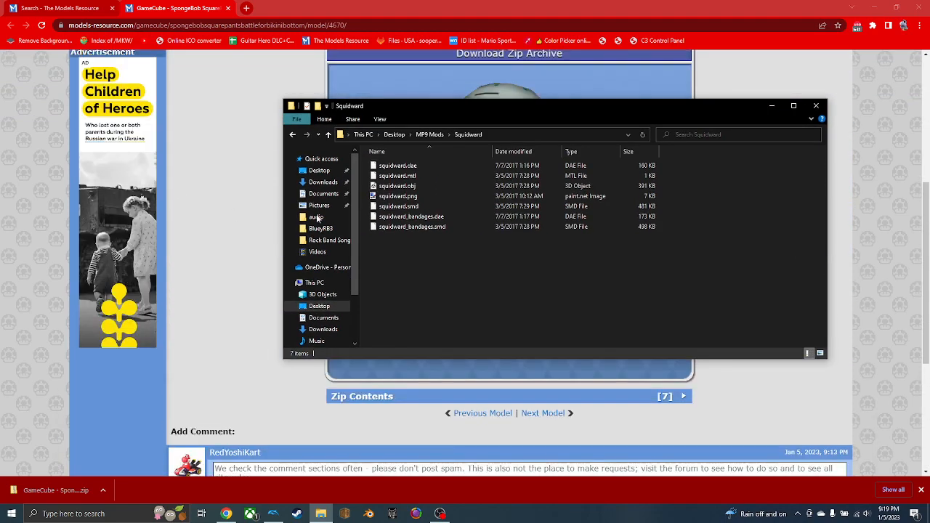
scroll(139, 249, "up", 2)
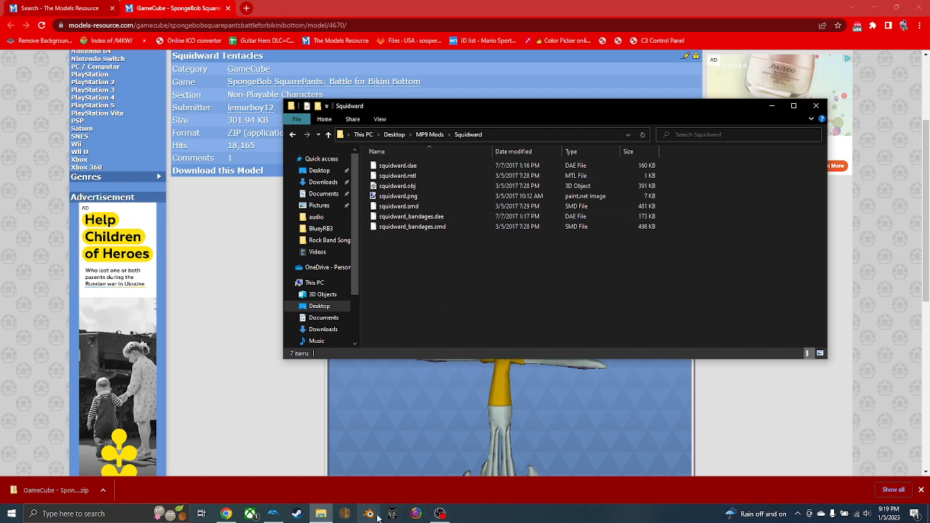
Switch to Dolphin and bring up the disc filesystem in Mario Party 9's properties.
left_click(272, 514)
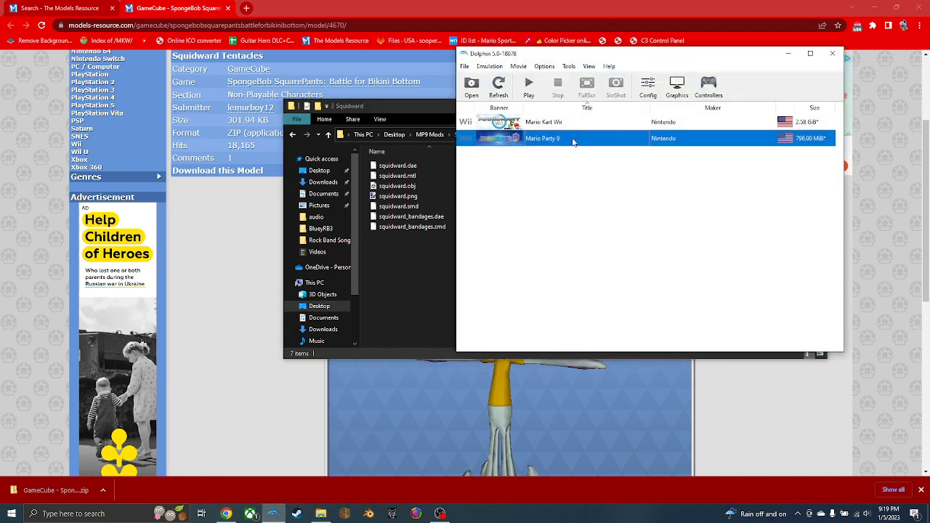
right_click(569, 138)
left_click(594, 144)
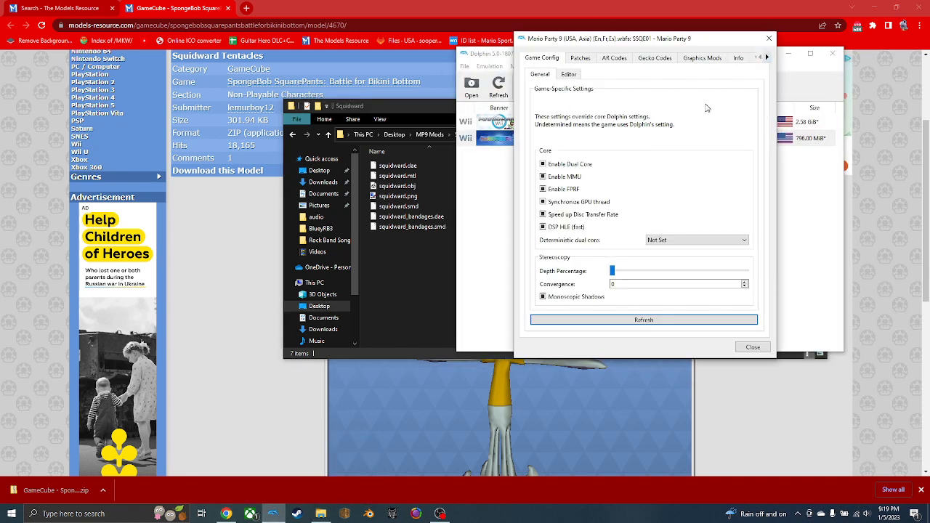
scroll(731, 64, "down", 6)
scroll(730, 64, "down", 1)
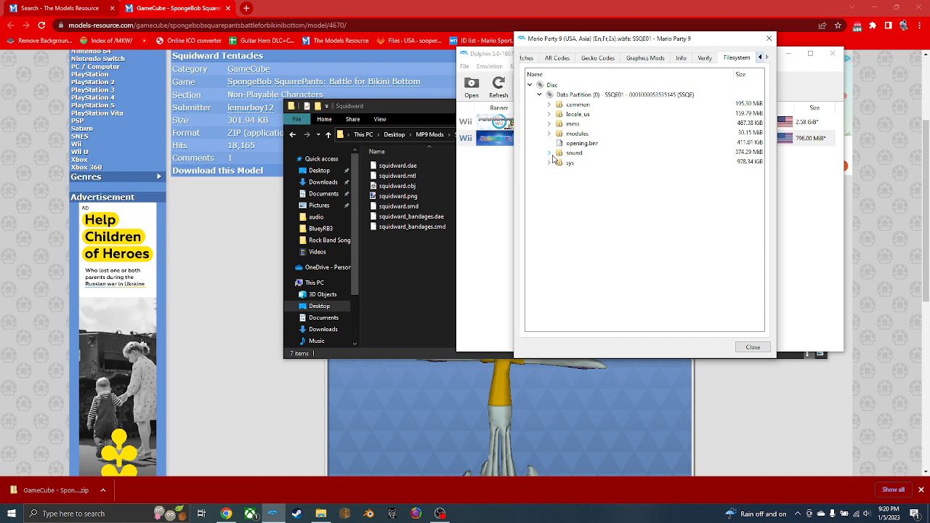
Expand common, ch_base, actor, pc02_luigi and its mdl folder in the disc filesystem.
double_click(564, 106)
scroll(580, 137, "down", 4)
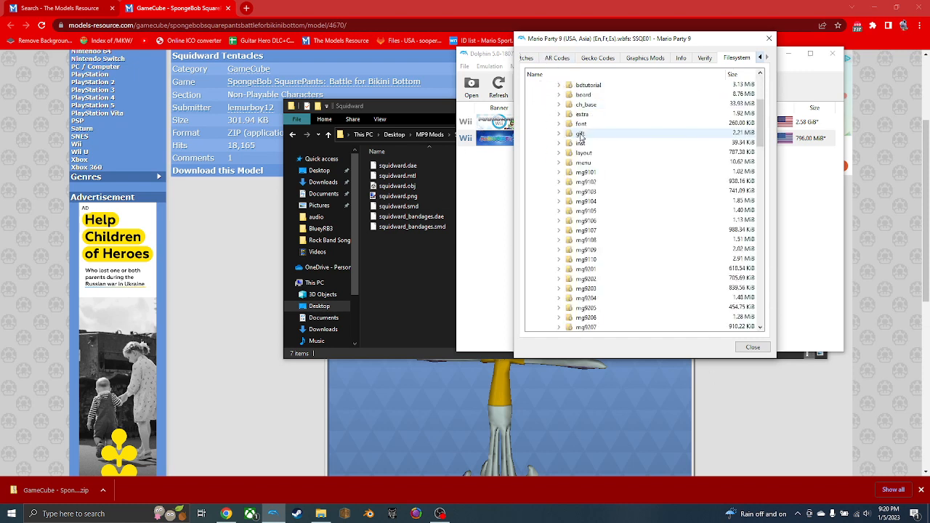
scroll(581, 138, "down", 3)
scroll(579, 174, "up", 6)
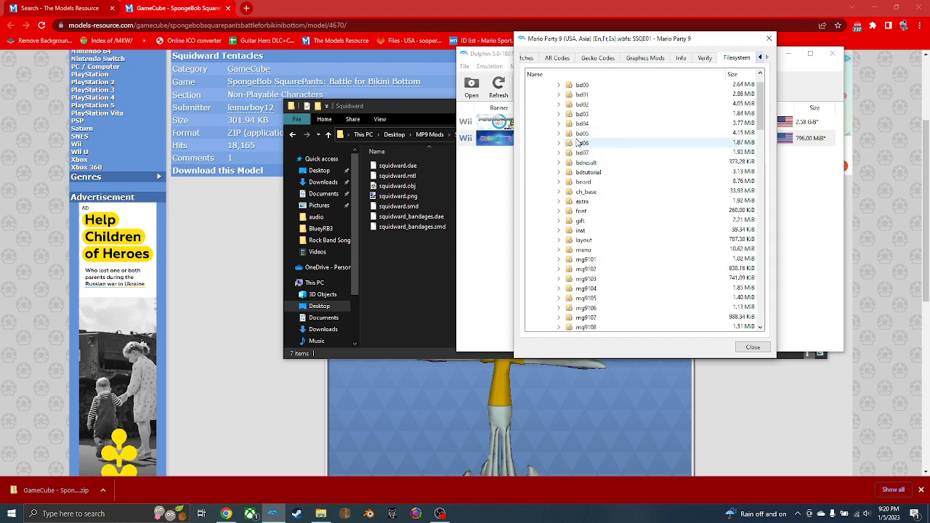
left_click(560, 193)
left_click(569, 202)
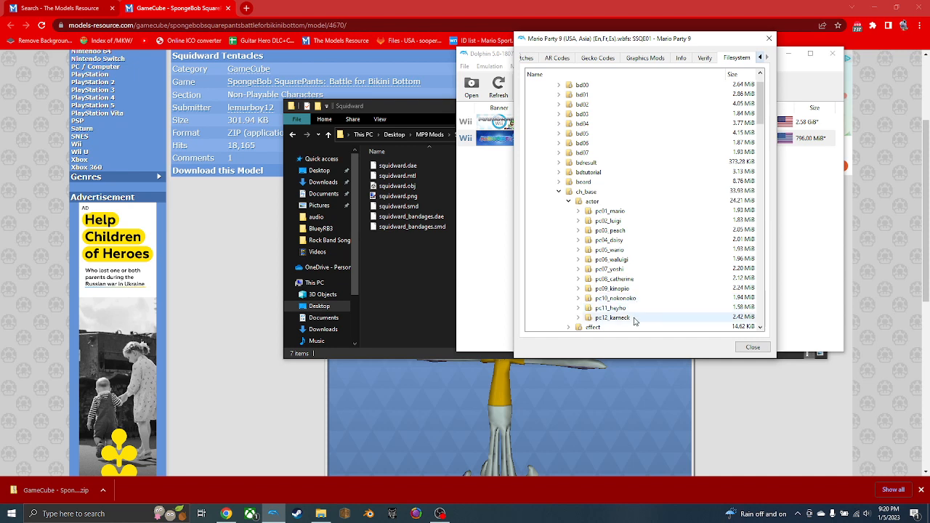
left_click(581, 221)
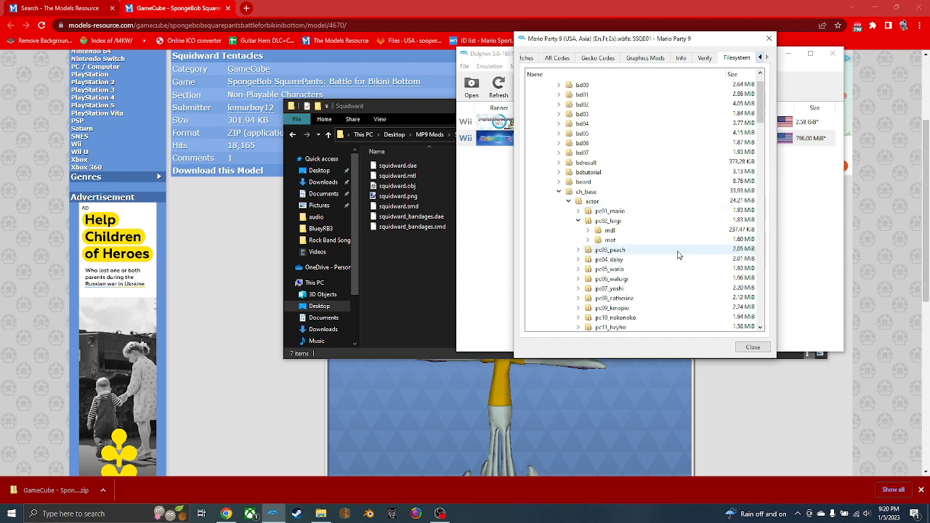
left_click(588, 231)
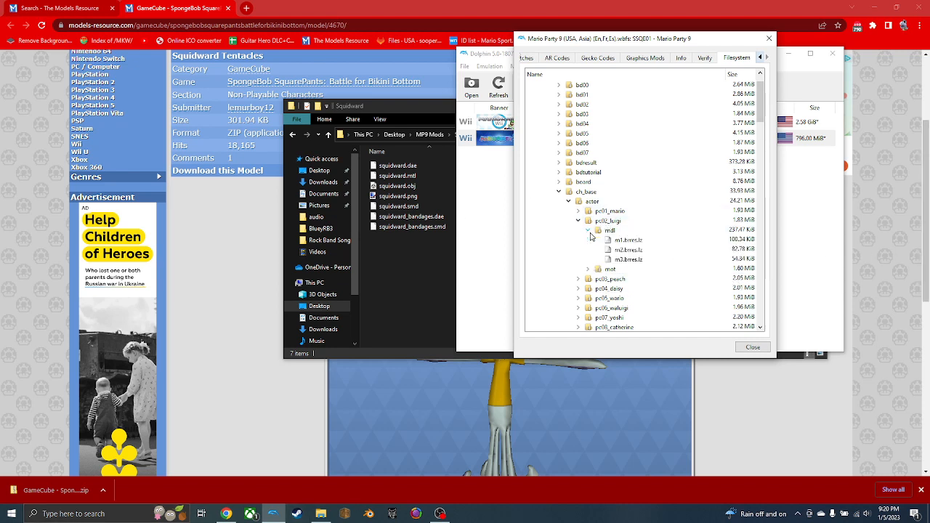
Extract Luigi's mdl folder from the disc into Desktop > MP9 Mods > Squidward.
left_click(608, 243)
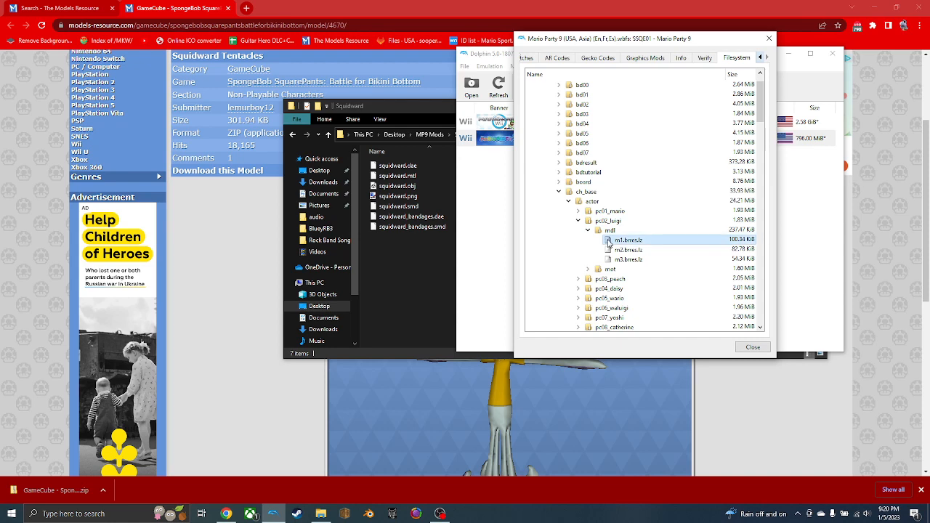
right_click(607, 228)
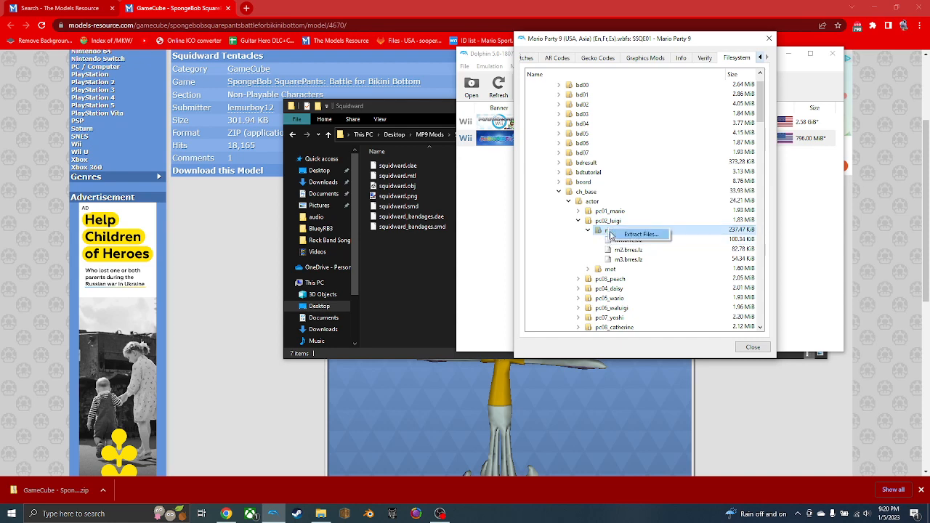
left_click(610, 232)
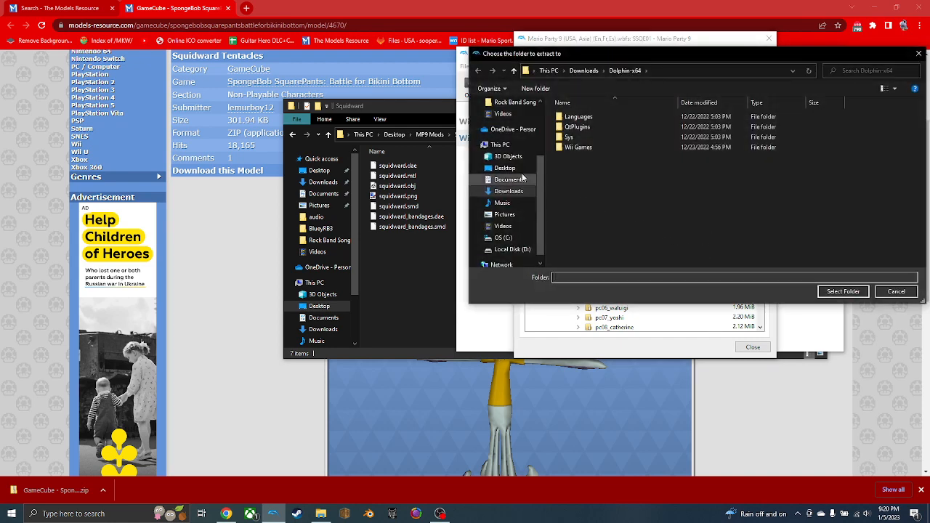
scroll(505, 182, "up", 5)
left_click(494, 122)
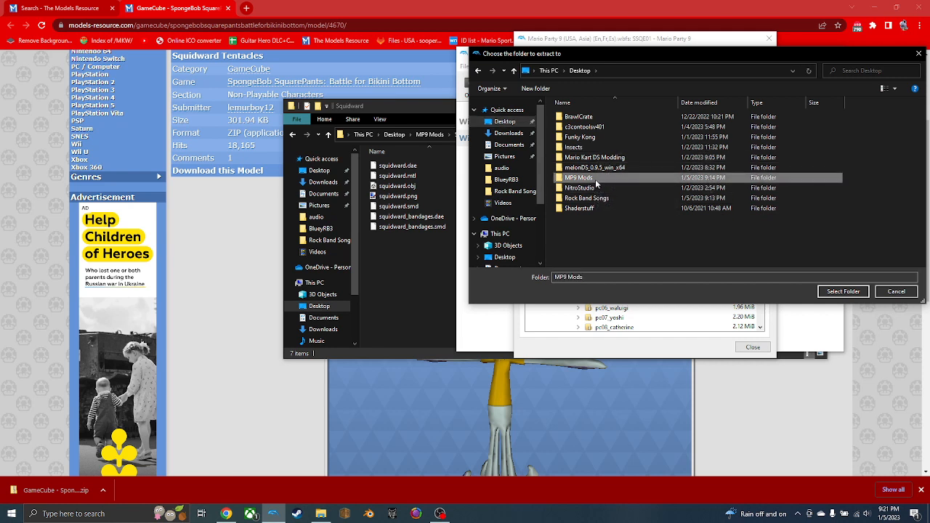
double_click(589, 177)
double_click(591, 118)
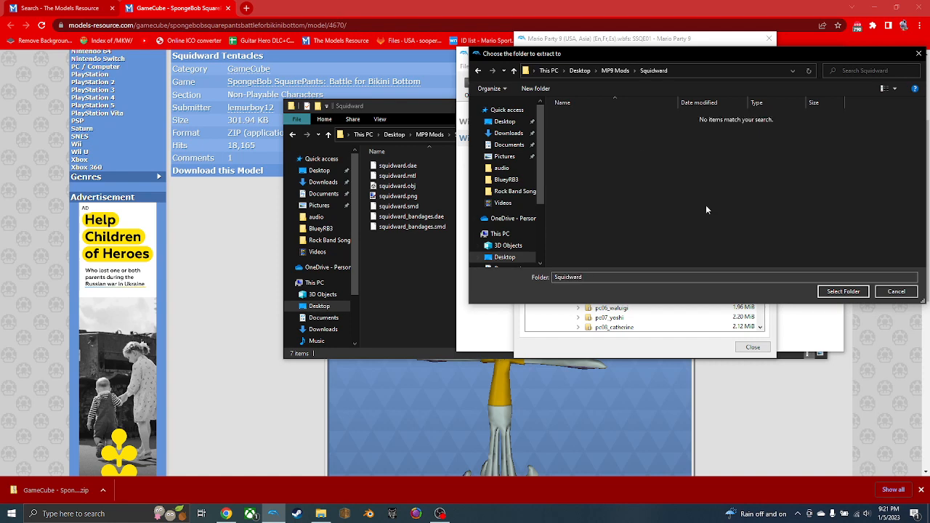
left_click(838, 291)
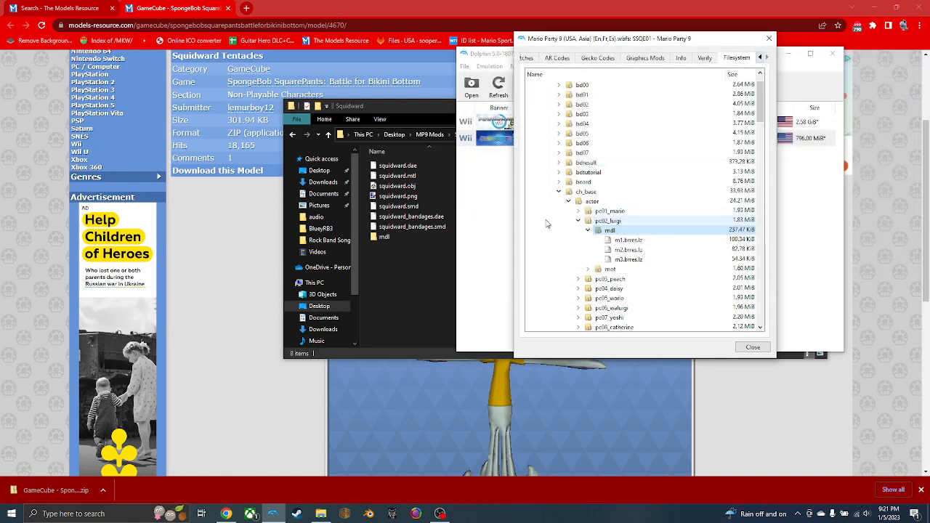
Switch to File Explorer, open the extracted mdl folder and load m1.brres.lz in BrawlCrate.
left_click(421, 164)
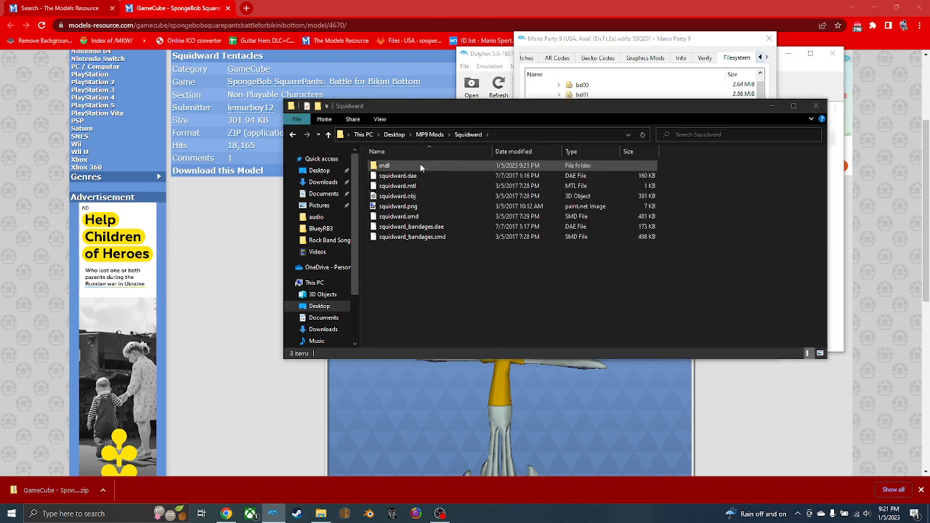
double_click(419, 163)
left_click_drag(451, 109, 362, 157)
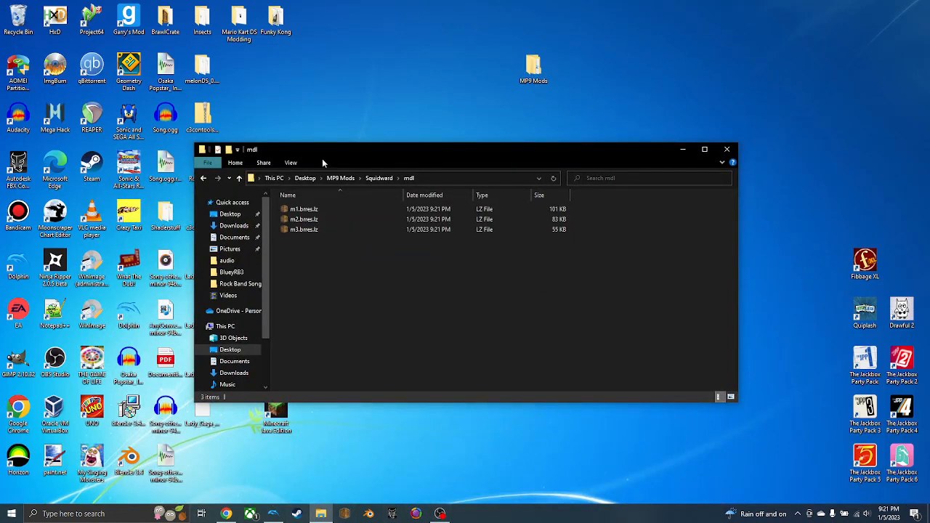
left_click(321, 209)
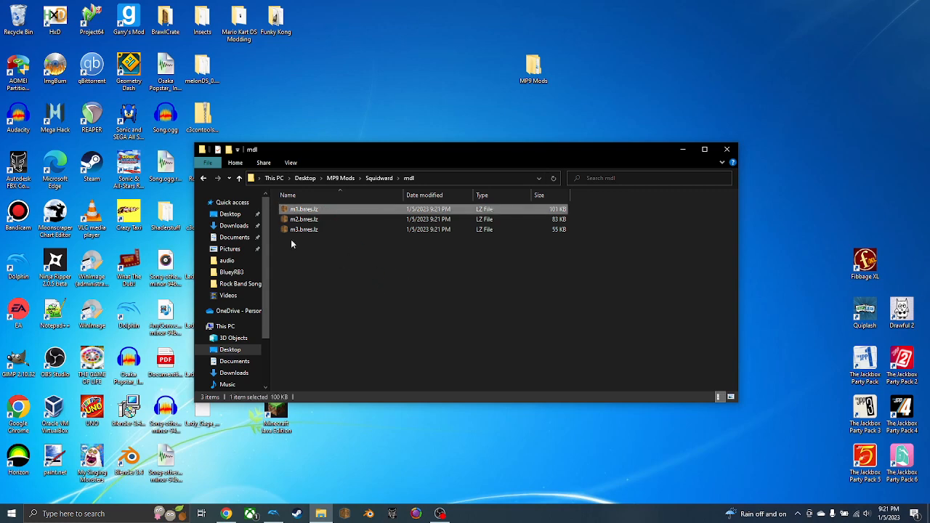
left_click(629, 277)
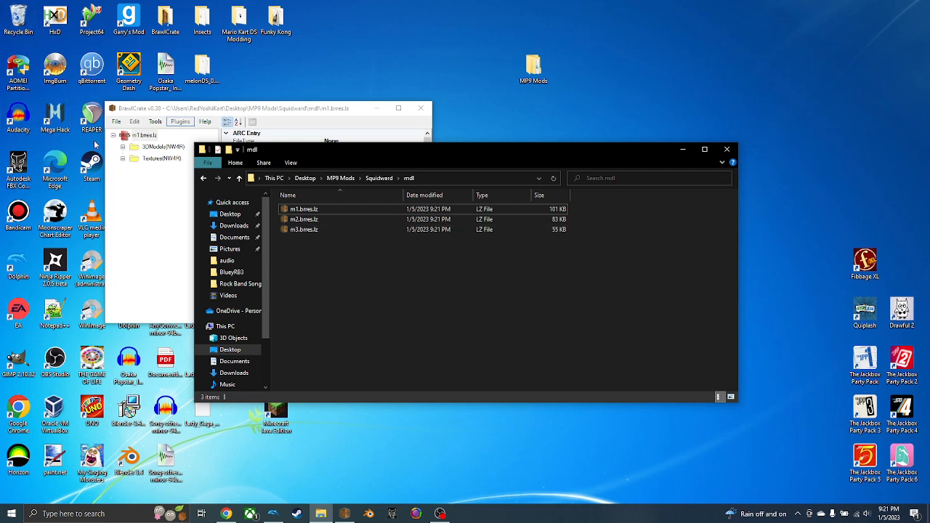
Expand 3DModels(NW4R) in m1.brres.lz and select the pc02_m1 model in BrawlCrate.
left_click(123, 148)
left_click(175, 166)
left_click(167, 151)
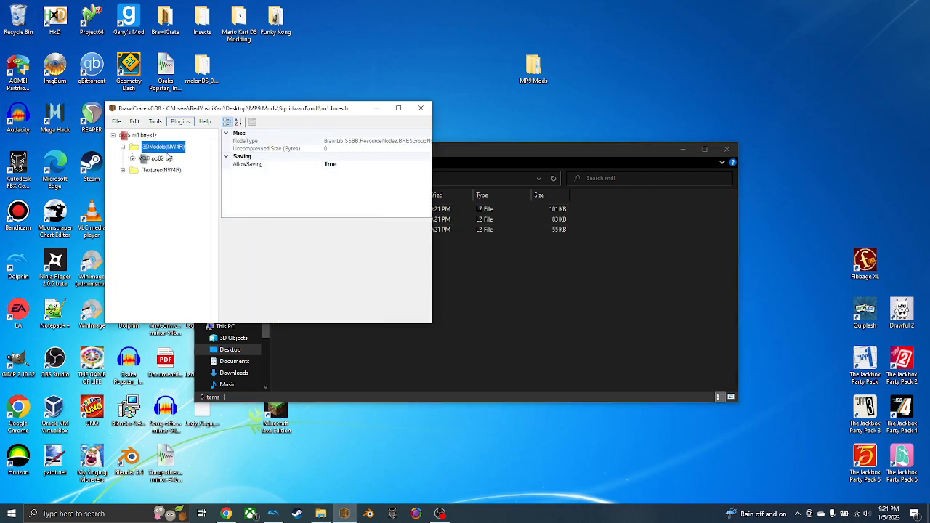
left_click(161, 158)
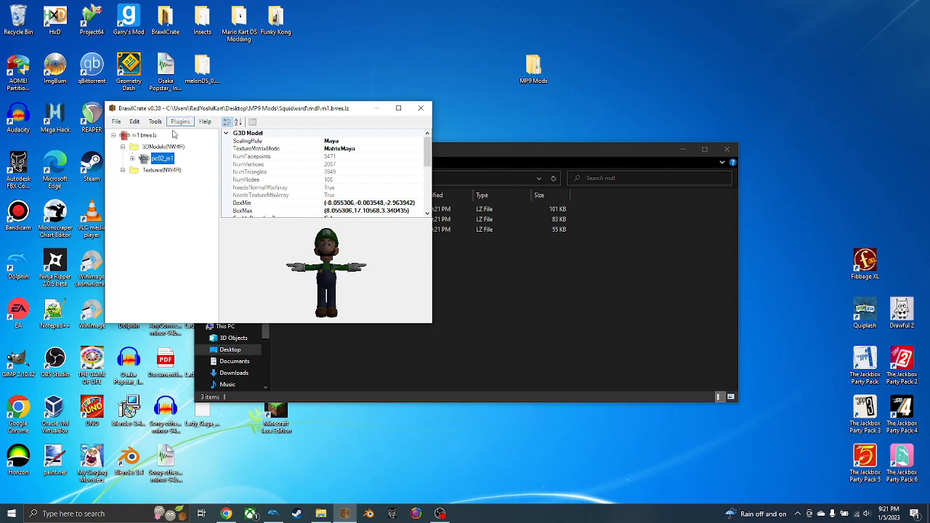
Start exporting the pc02_m1 model with Desktop > MP9 Mods > Squidward as the destination folder.
right_click(164, 156)
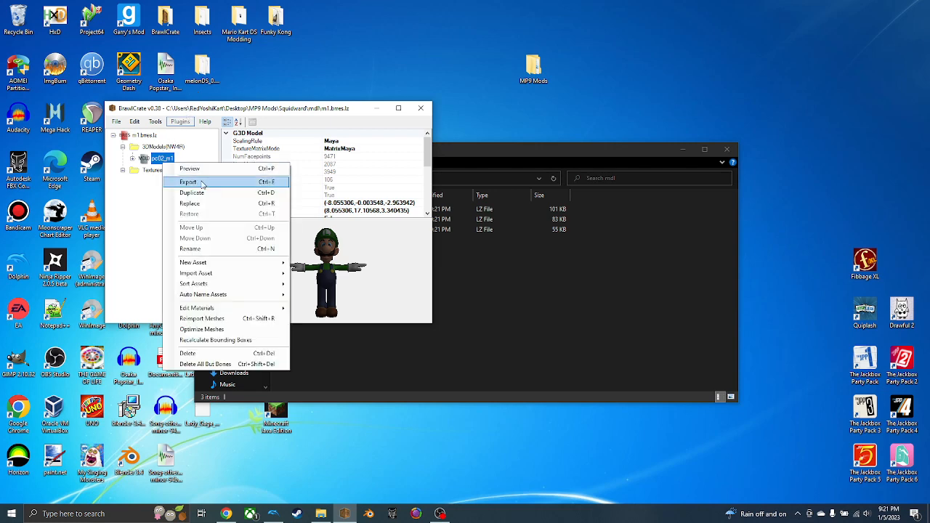
left_click(202, 183)
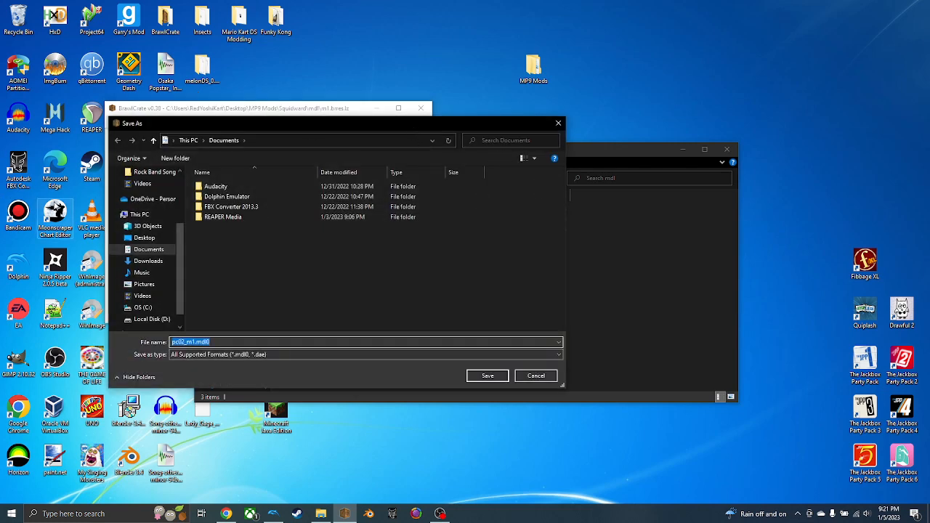
scroll(163, 206, "up", 3)
left_click(145, 191)
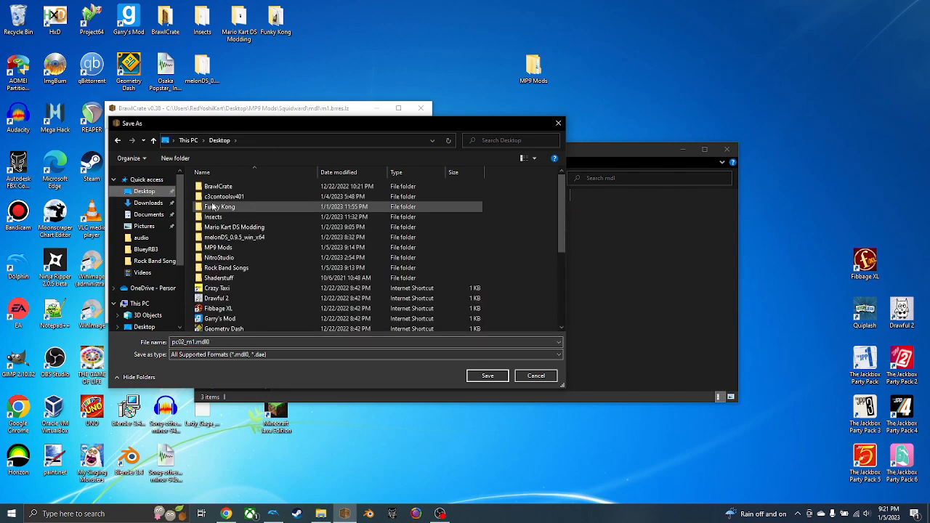
double_click(238, 247)
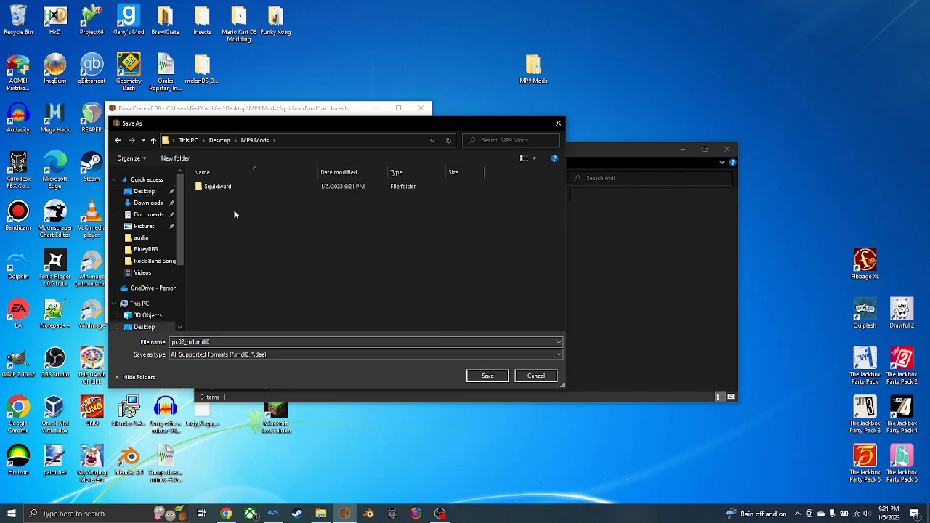
double_click(218, 186)
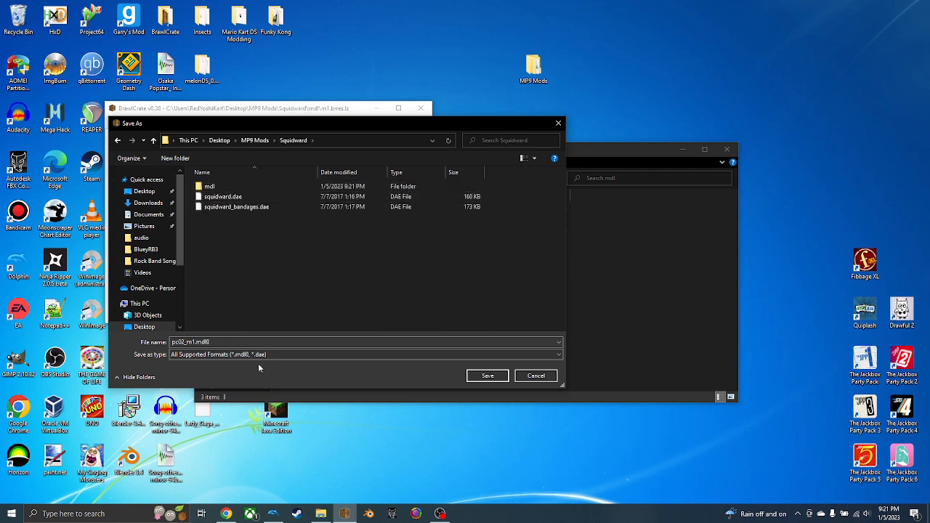
Choose the DAE format and save the exported model as pc02_m1.dae in the Squidward folder.
left_click(257, 356)
left_click(233, 380)
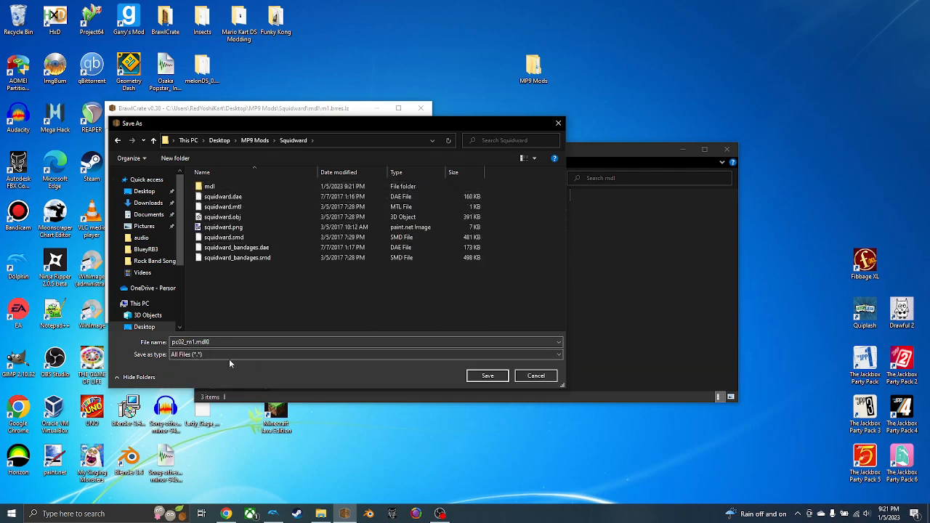
left_click(229, 357)
left_click(225, 377)
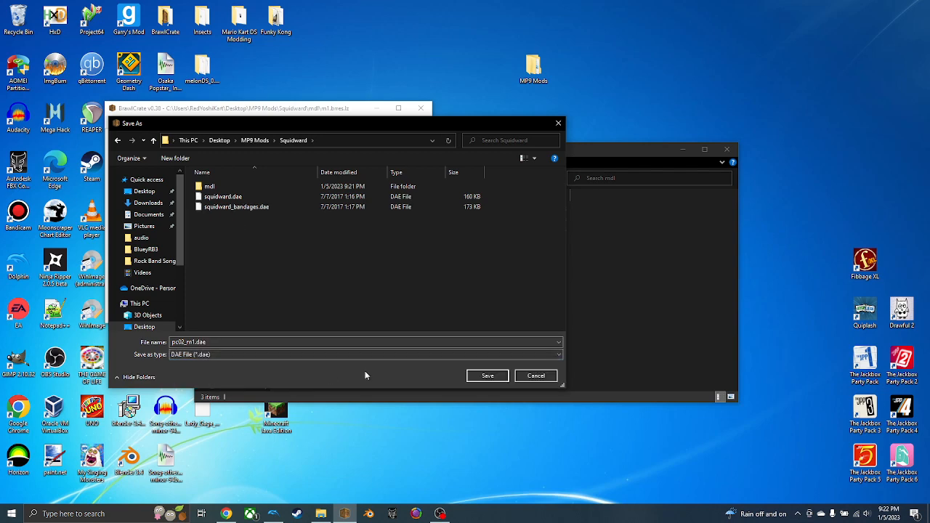
left_click(487, 375)
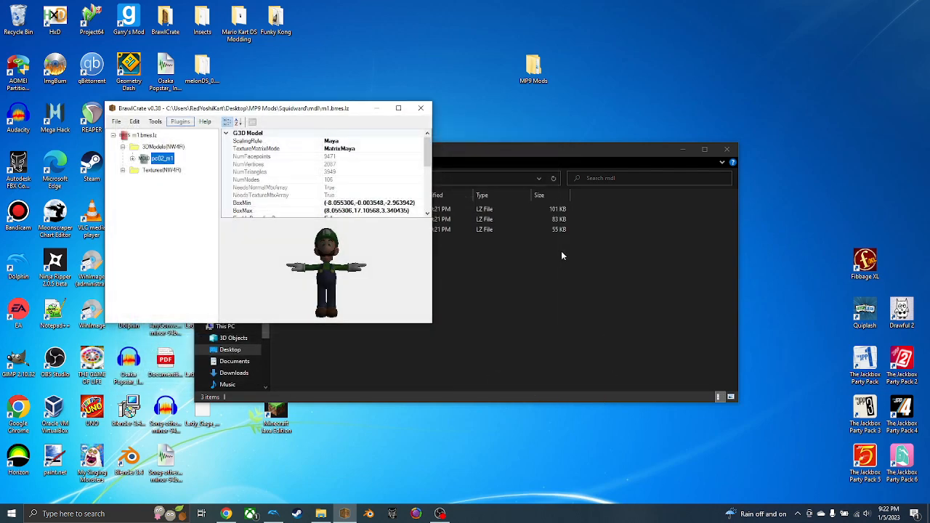
Switch to File Explorer, go to the Squidward folder and launch FBX Converter 2013.3.
left_click(377, 107)
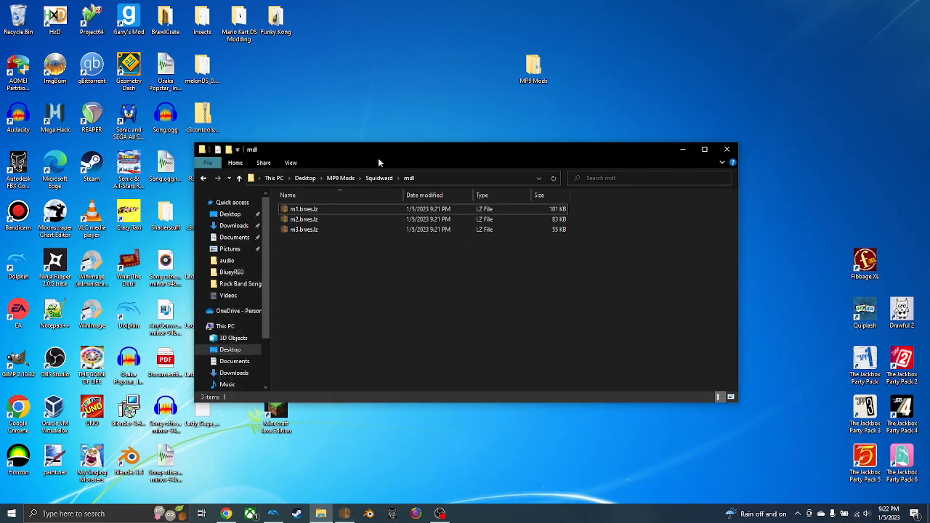
left_click(383, 178)
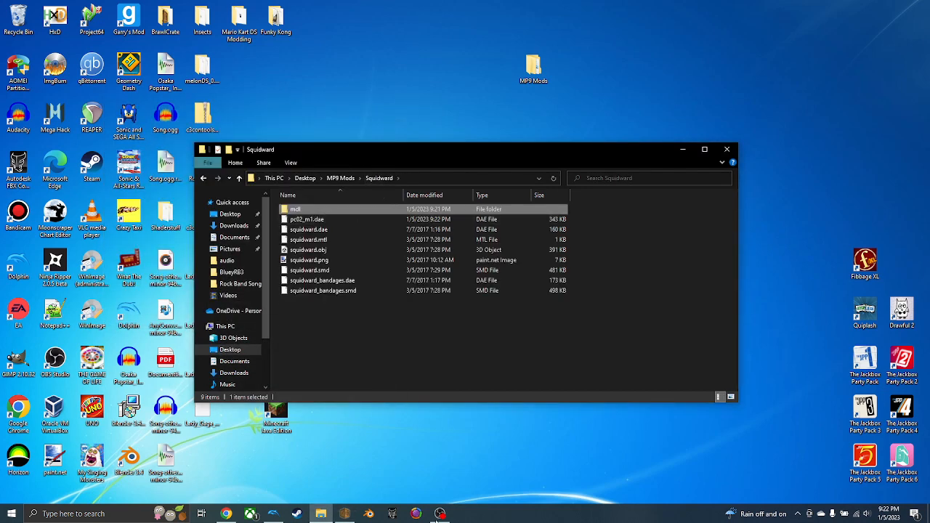
left_click(393, 514)
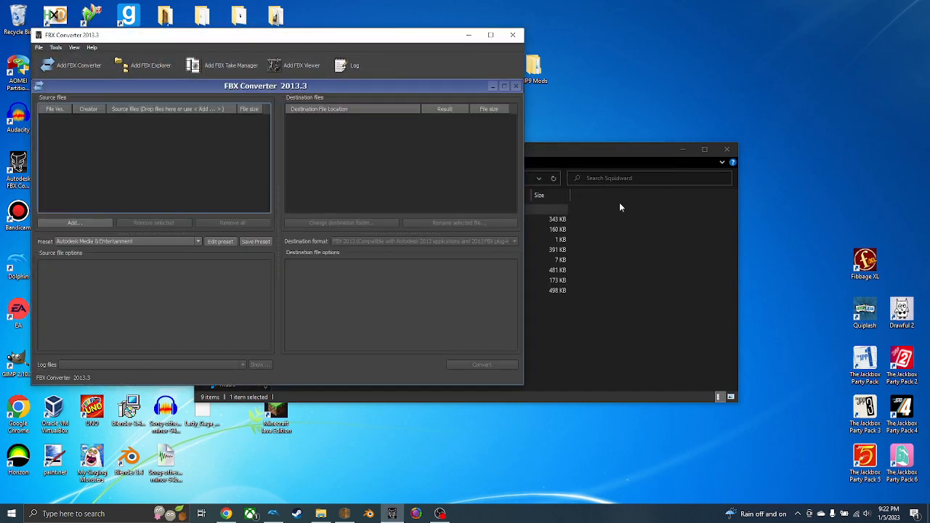
Add pc02_m1.dae from the Squidward folder to FBX Converter and convert it to FBX 2013 in binary save mode.
left_click(619, 207)
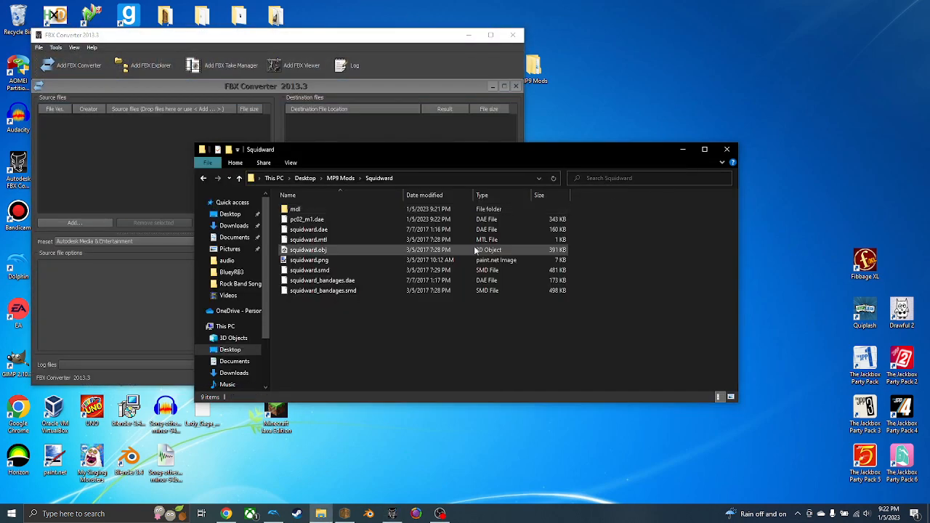
left_click(292, 221)
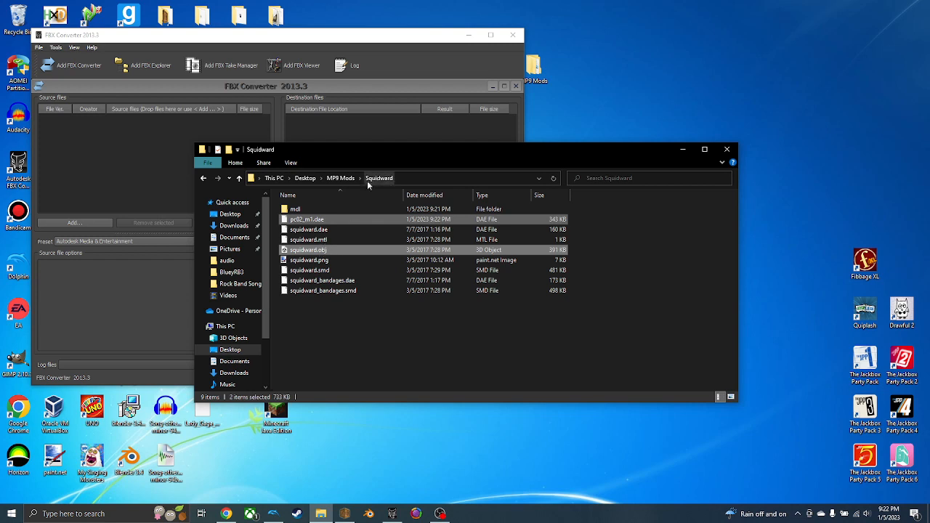
left_click_drag(326, 221, 135, 140)
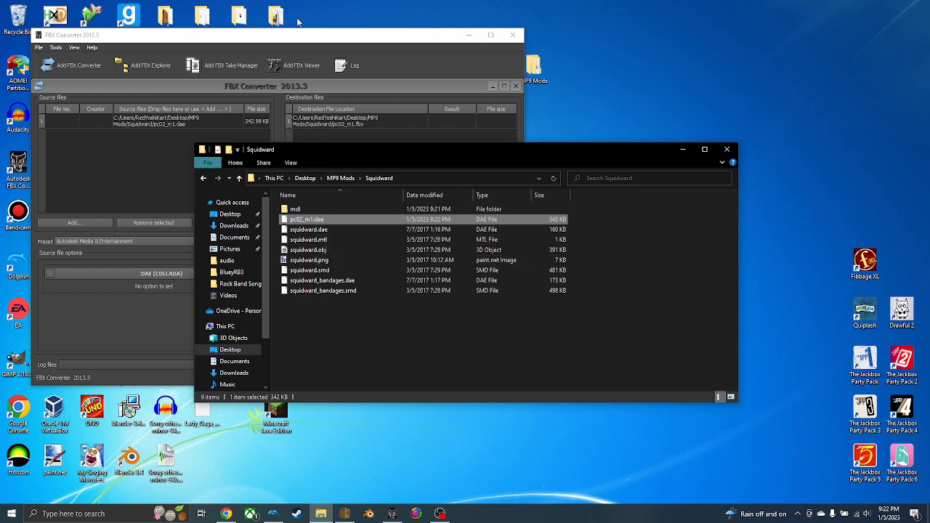
left_click(318, 42)
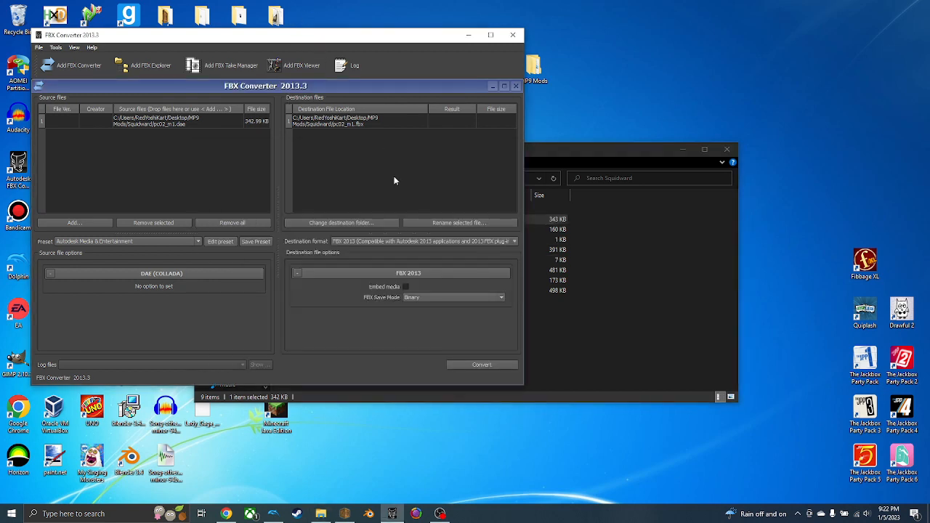
left_click(504, 367)
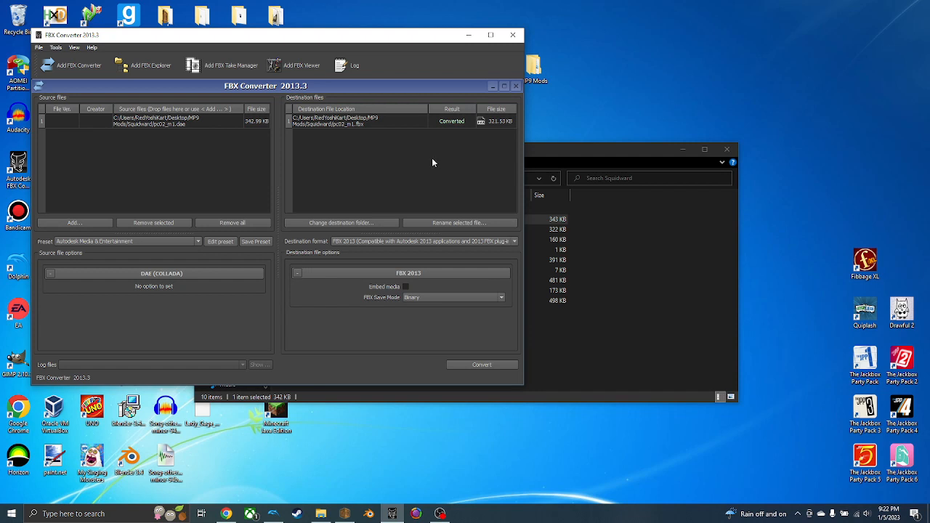
Open Blender and delete the default camera, cube and light from the new scene.
left_click(369, 514)
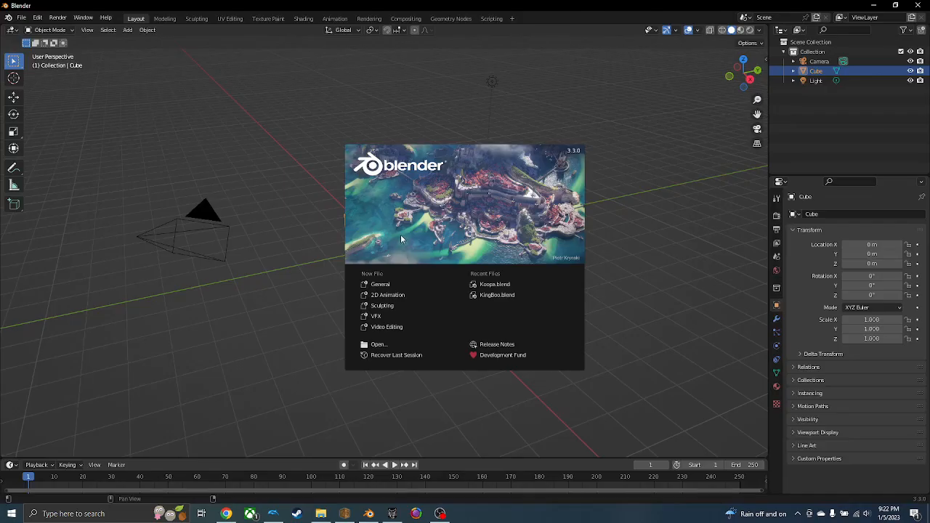
left_click(404, 284)
left_click_drag(93, 148, 625, 266)
key("x")
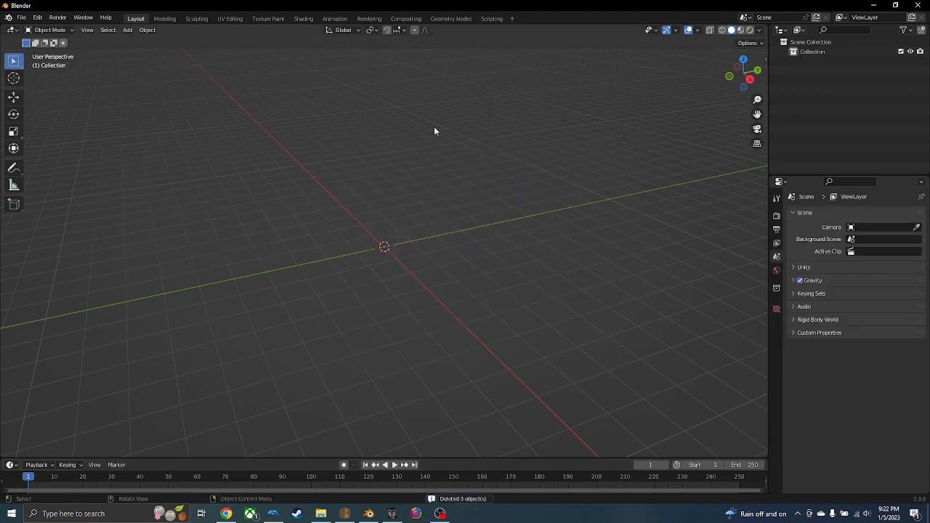
Import pc02_m1.fbx from Desktop > MP9 Mods > Squidward into the empty scene.
left_click(21, 19)
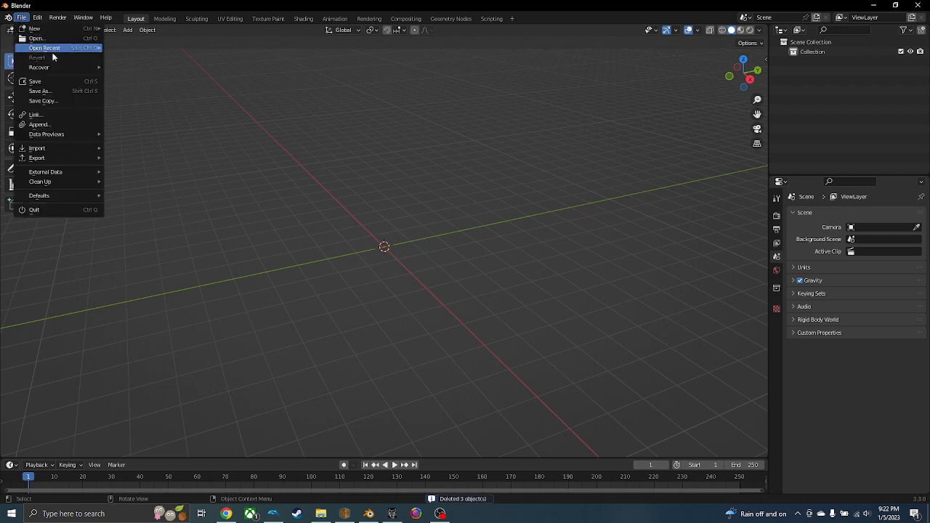
mouse_move(70, 158)
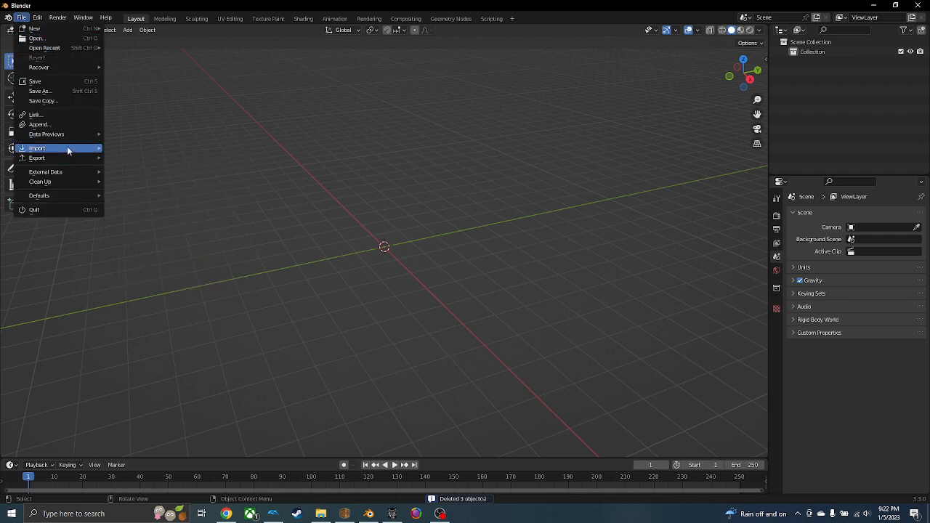
left_click(147, 245)
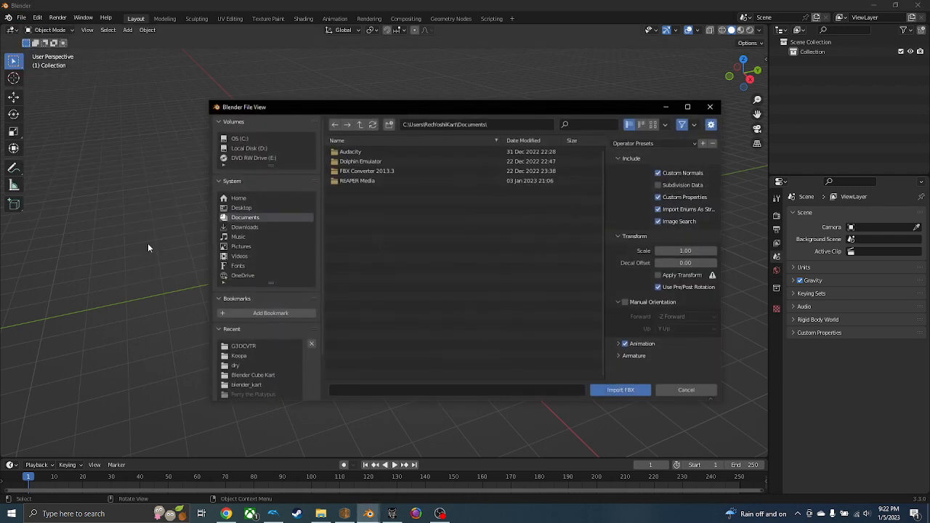
left_click(241, 208)
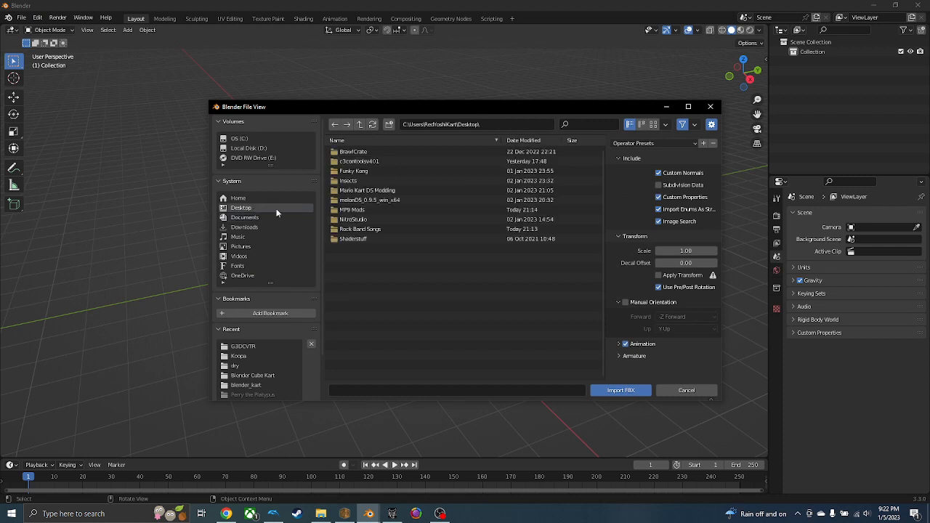
double_click(354, 210)
double_click(363, 153)
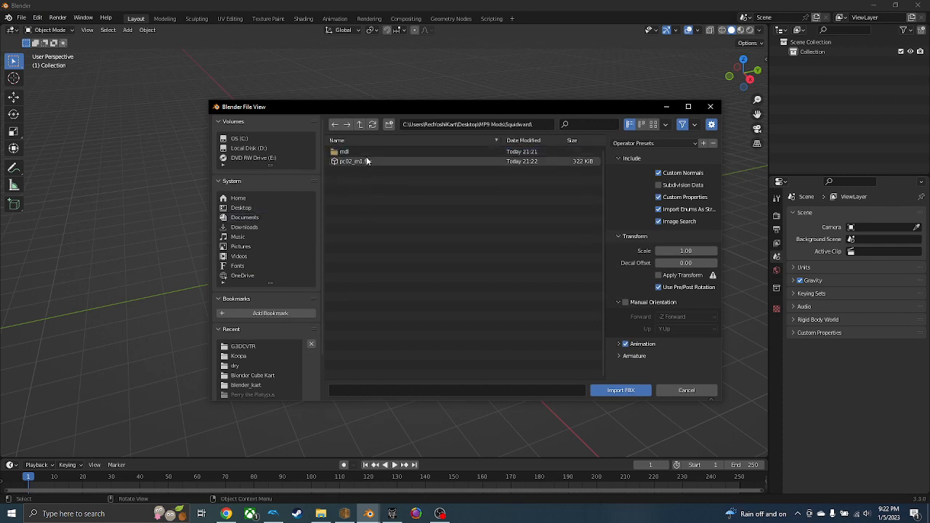
double_click(367, 161)
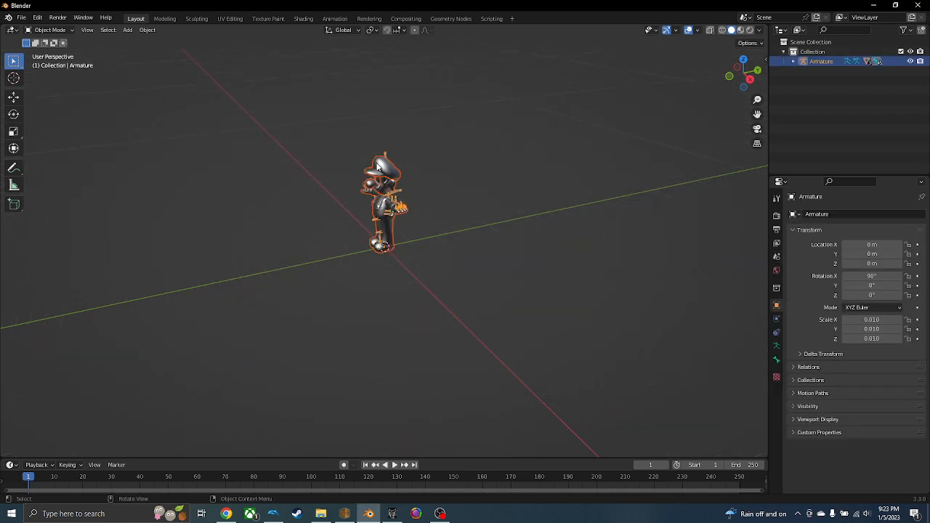
Import squidward.obj from the Squidward folder with the legacy Wavefront importer.
middle_click_drag(369, 161, 460, 152)
scroll(457, 166, "up", 4)
scroll(458, 163, "down", 1)
scroll(459, 153, "down", 1)
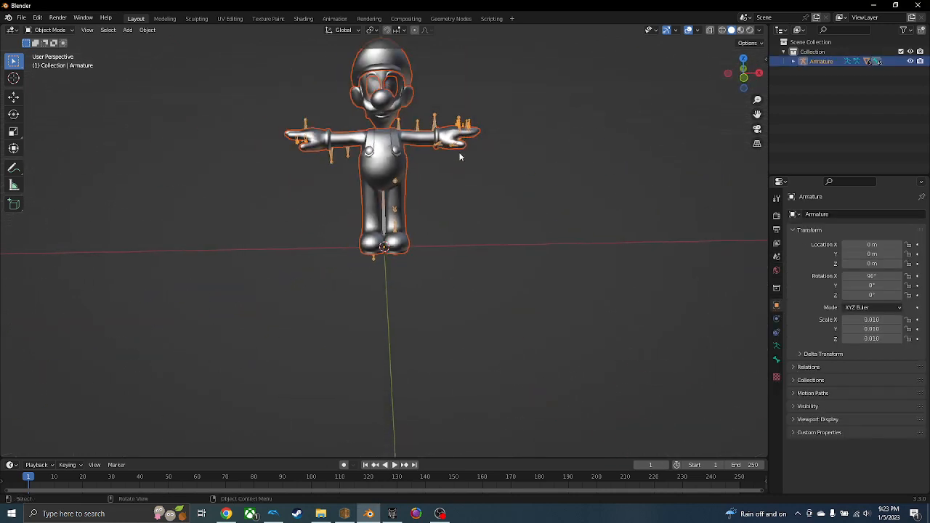
left_click(21, 17)
mouse_move(65, 149)
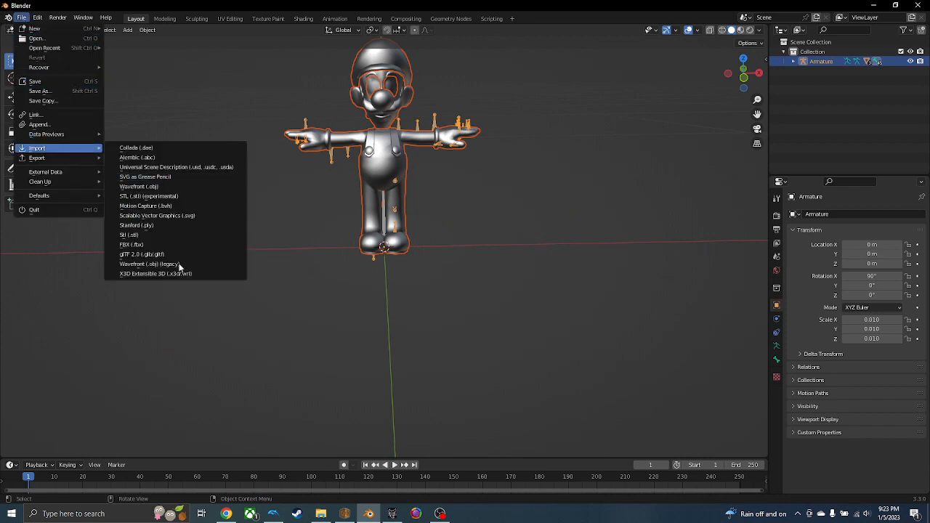
left_click(158, 265)
left_click(244, 346)
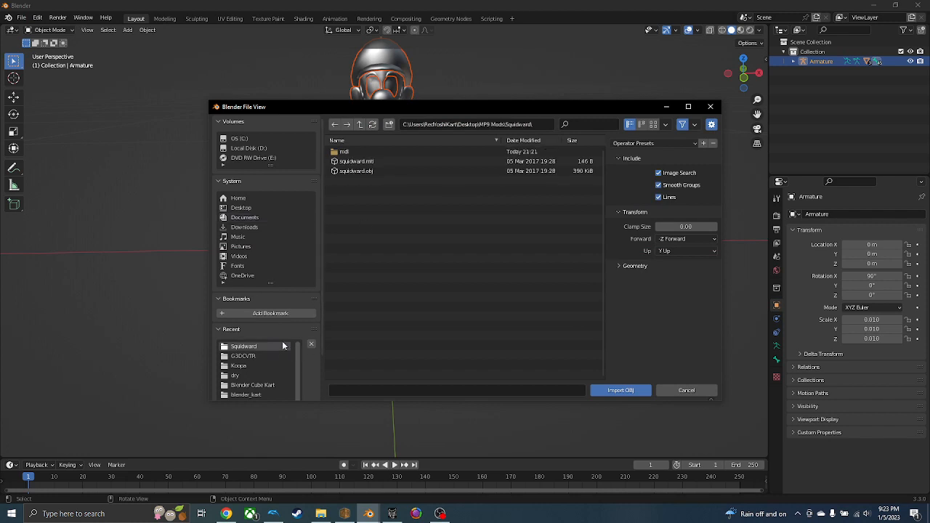
double_click(380, 167)
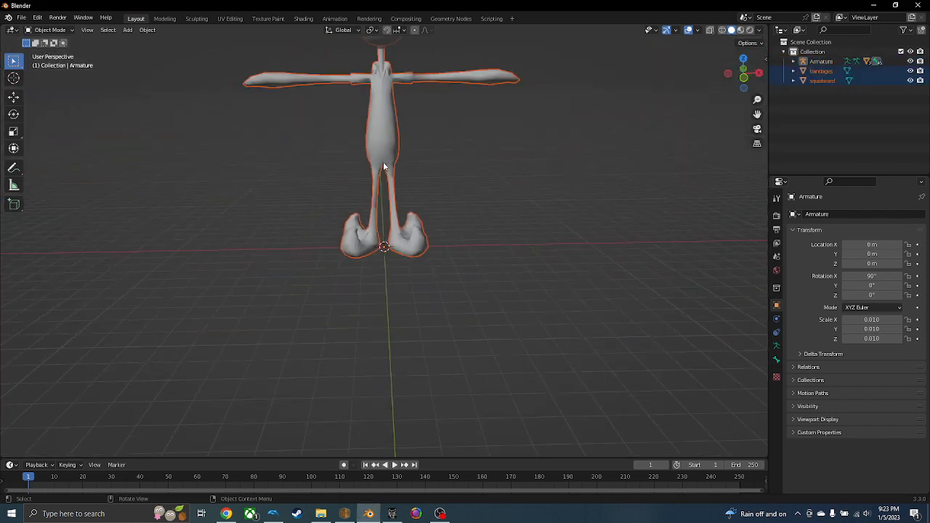
Set the solid viewport color to Texture and delete the bandages object from the Squidward model.
left_click(759, 31)
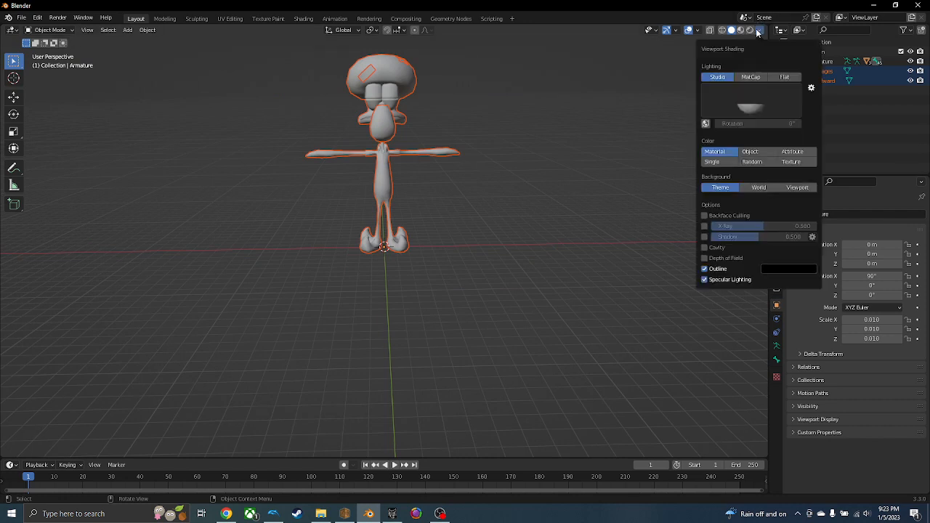
left_click(802, 166)
middle_click_drag(240, 181, 345, 131)
left_click(356, 151)
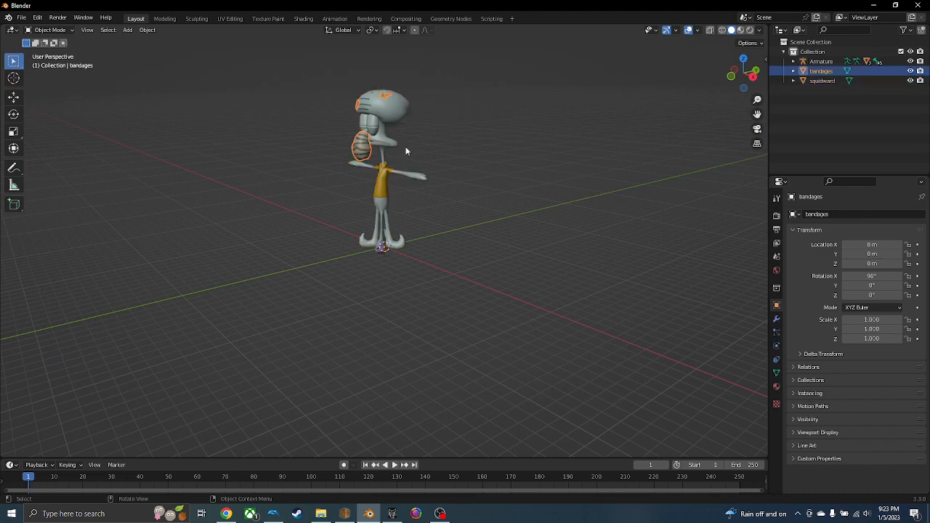
middle_click_drag(406, 149, 457, 145)
scroll(457, 145, "up", 1)
key("Delete")
scroll(342, 99, "up", 3)
scroll(342, 99, "down", 3)
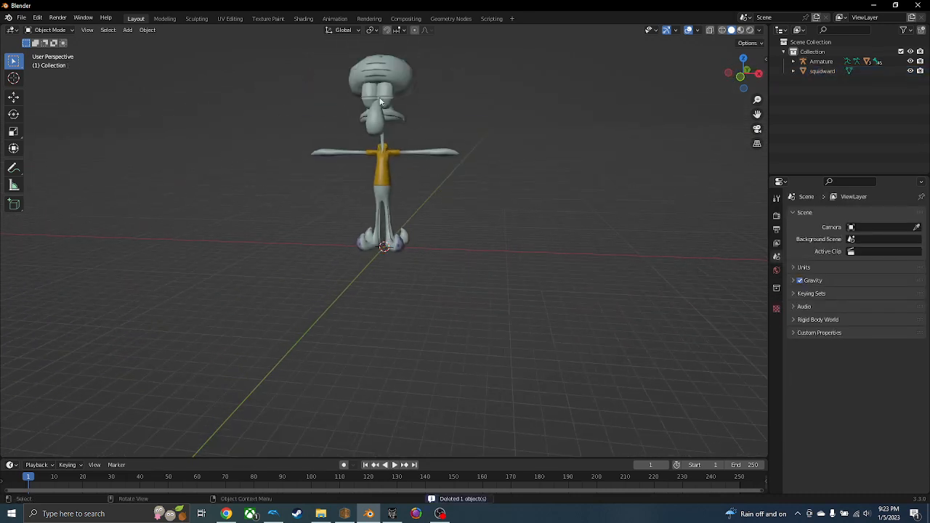
Scale the squidward object down uniformly to about 0.012 to match the height of Luigi's model.
left_click(401, 94)
scroll(401, 93, "up", 8)
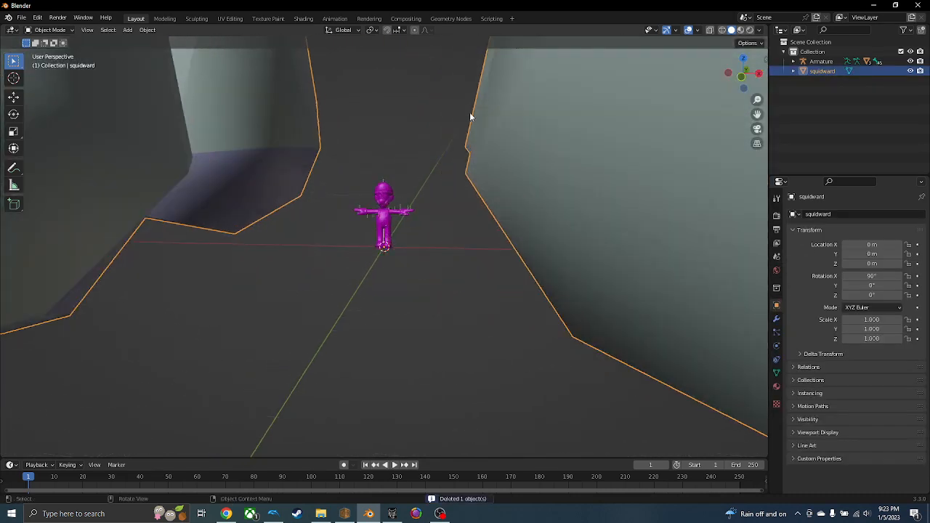
scroll(493, 109, "up", 5)
mouse_move(470, 114)
middle_mouse_down()
mouse_move(494, 109)
mouse_move(468, 106)
middle_mouse_up()
scroll(468, 106, "down", 2)
left_click(13, 133)
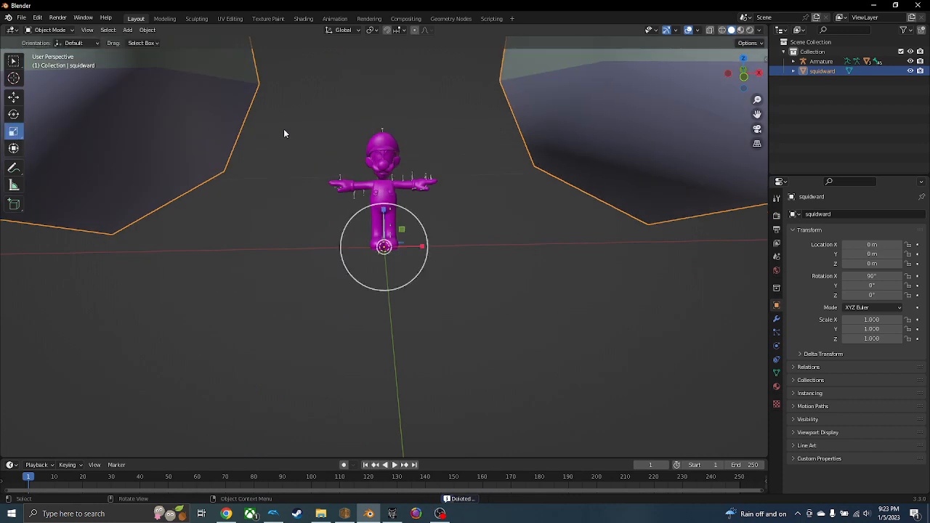
left_click(13, 61)
key("s")
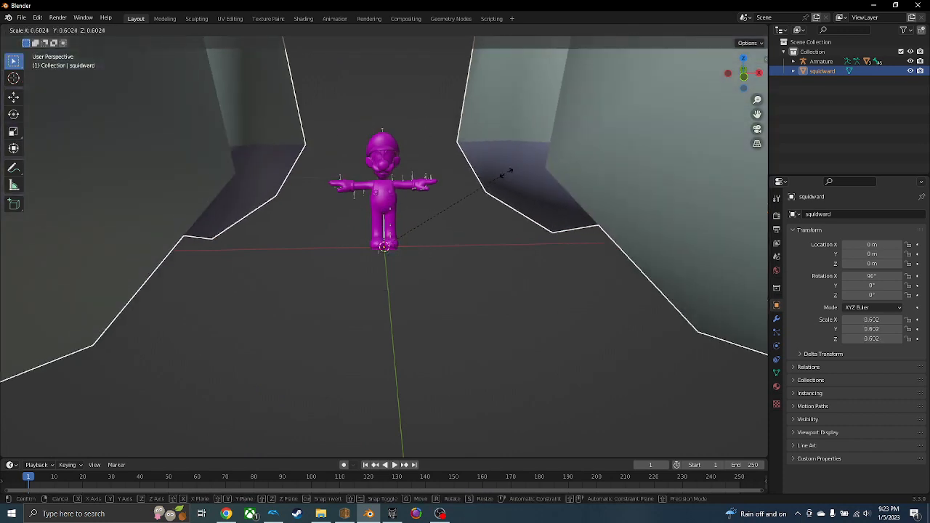
left_click(403, 220)
key("s")
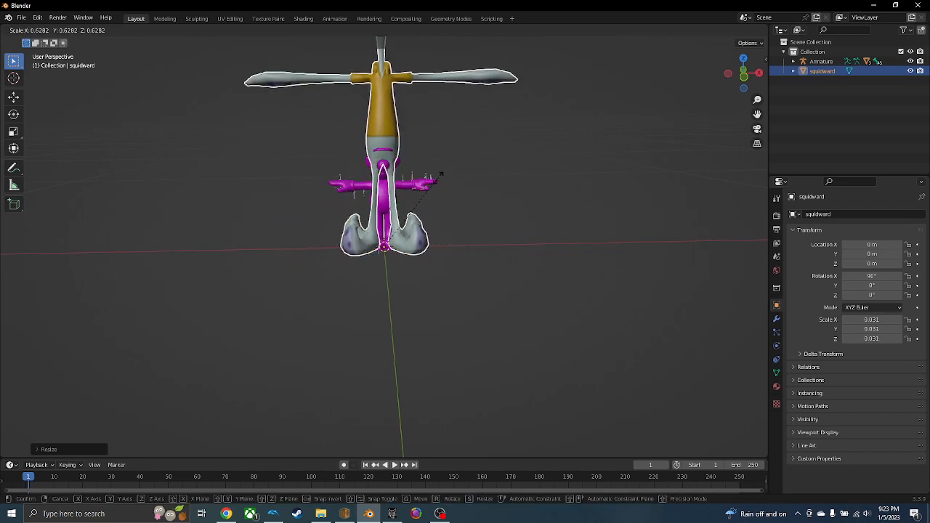
left_click(403, 218)
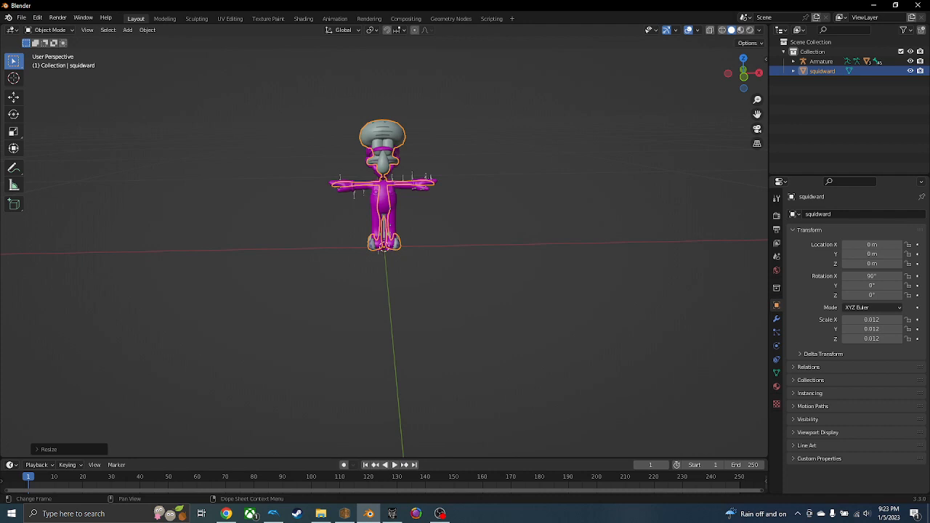
Separate the whole squidward mesh into objects by loose parts and return to Object Mode.
scroll(530, 254, "up", 3)
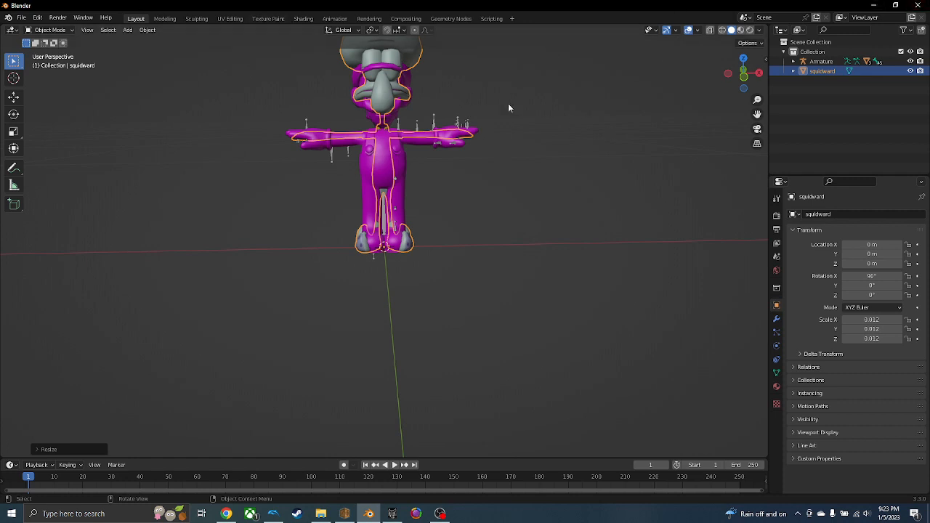
left_click(49, 30)
left_click(49, 52)
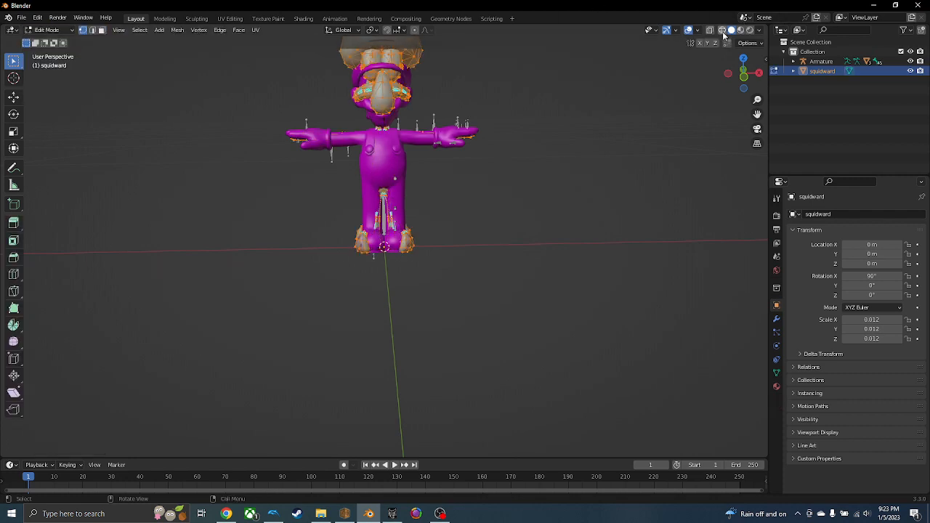
left_click(723, 31)
right_click(512, 116)
mouse_move(488, 310)
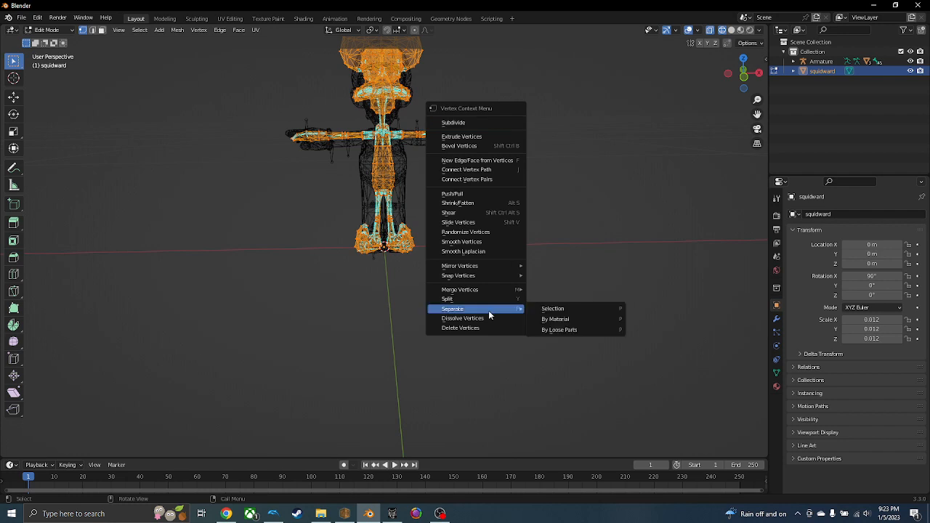
left_click(541, 331)
left_click(49, 30)
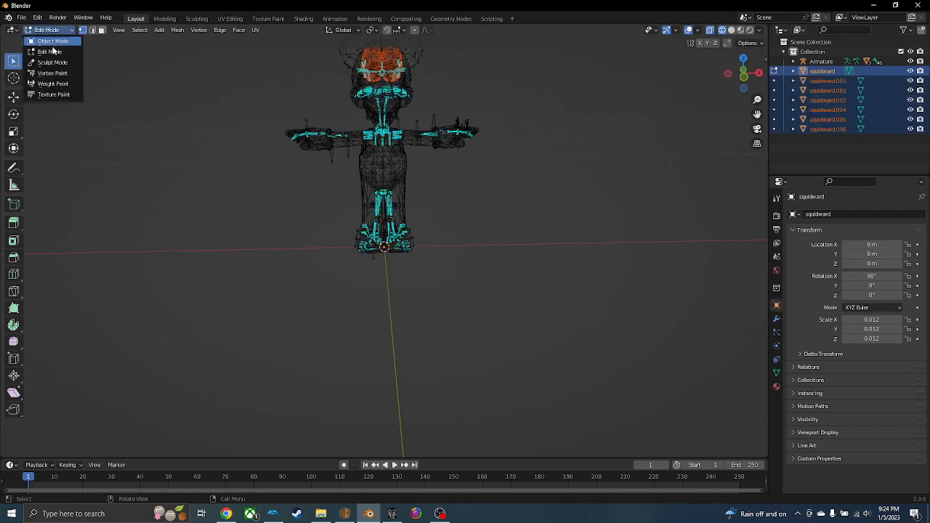
left_click(53, 44)
left_click(50, 30)
left_click(52, 39)
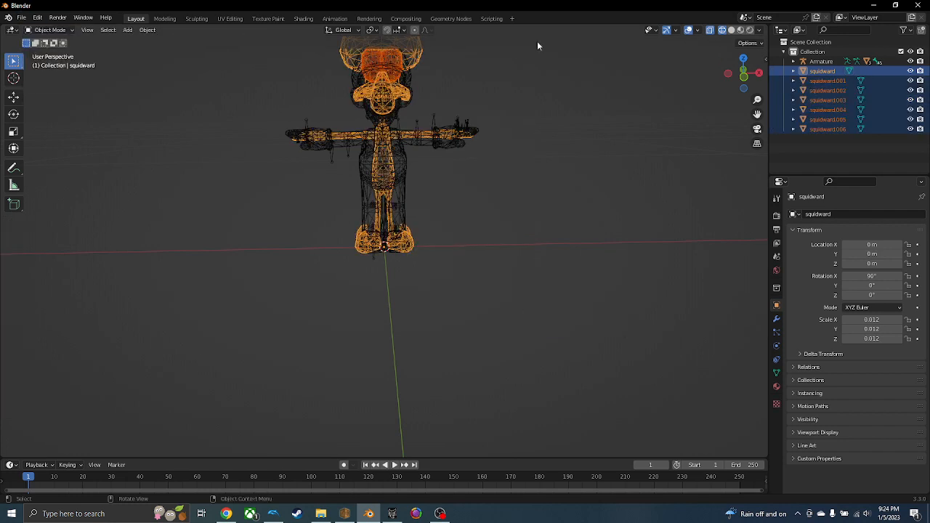
Restore solid shading and delete the two separated eyelid pieces covering Squidward's eyes.
left_click(731, 30)
left_click(393, 62)
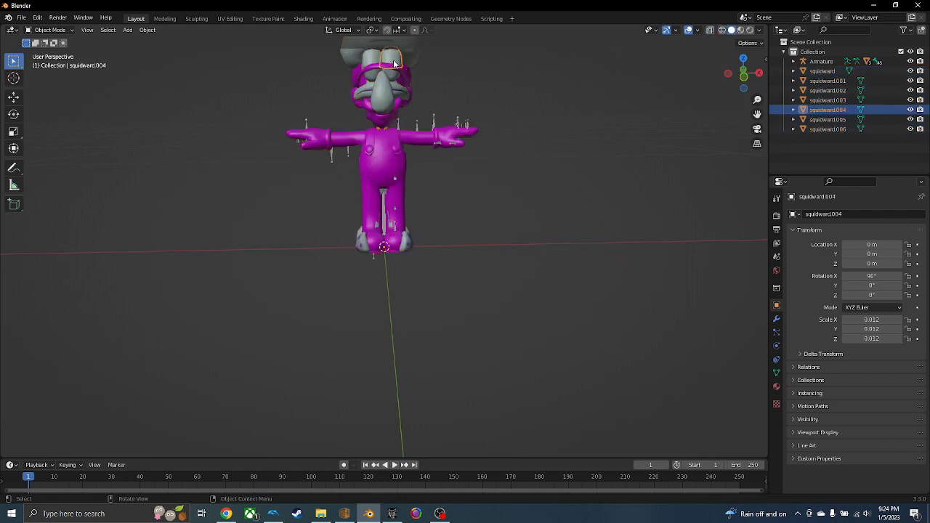
key("Delete")
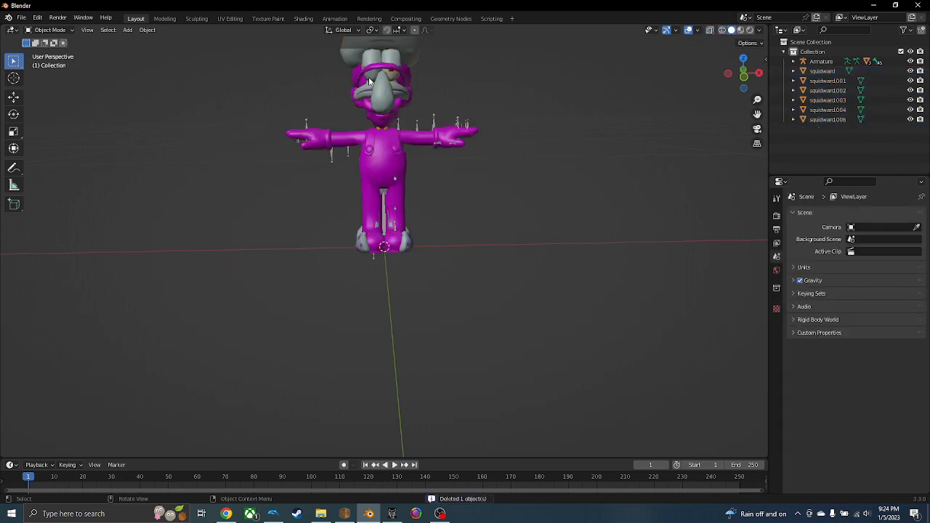
left_click(369, 82)
key("Delete")
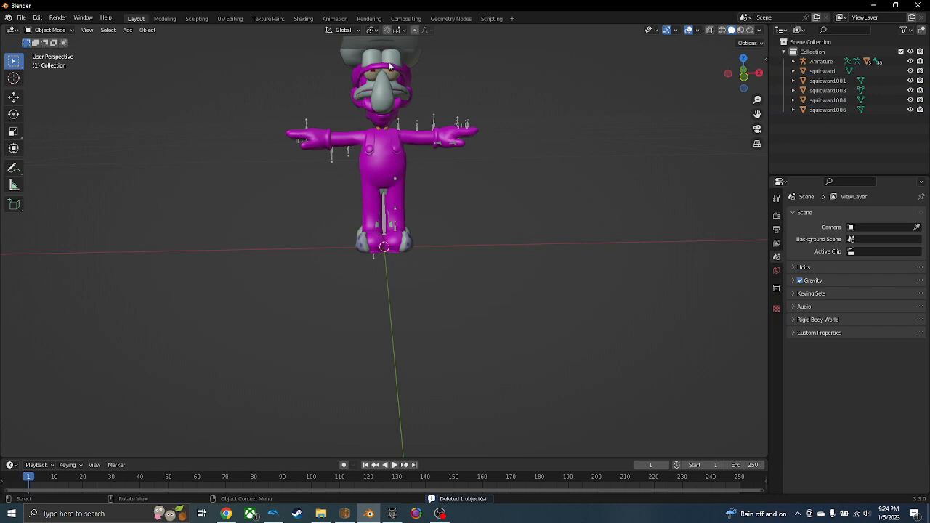
Delete Luigi's body and head meshes while keeping the armature and Squidward's parts.
middle_click_drag(431, 138, 410, 104)
left_click(368, 120)
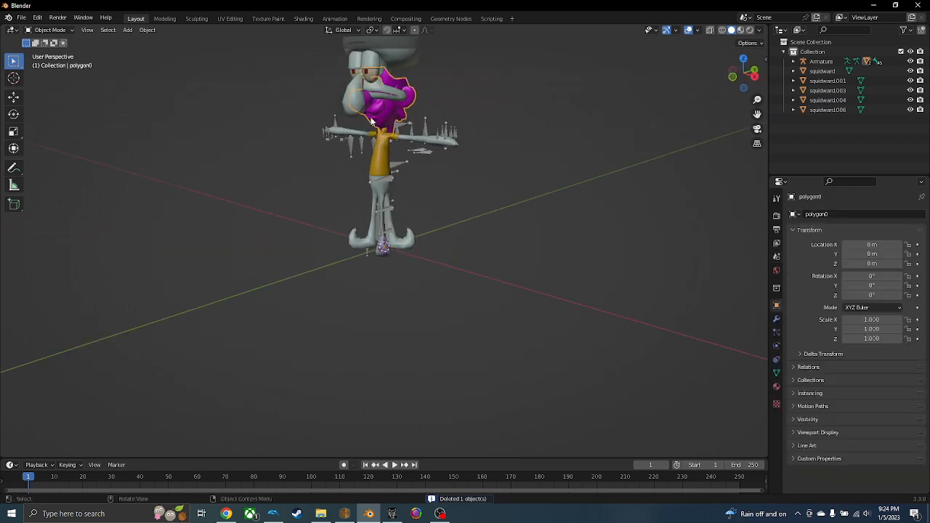
key("Delete")
scroll(415, 129, "down", 4)
middle_click_drag(513, 202, 571, 201)
scroll(501, 171, "up", 3)
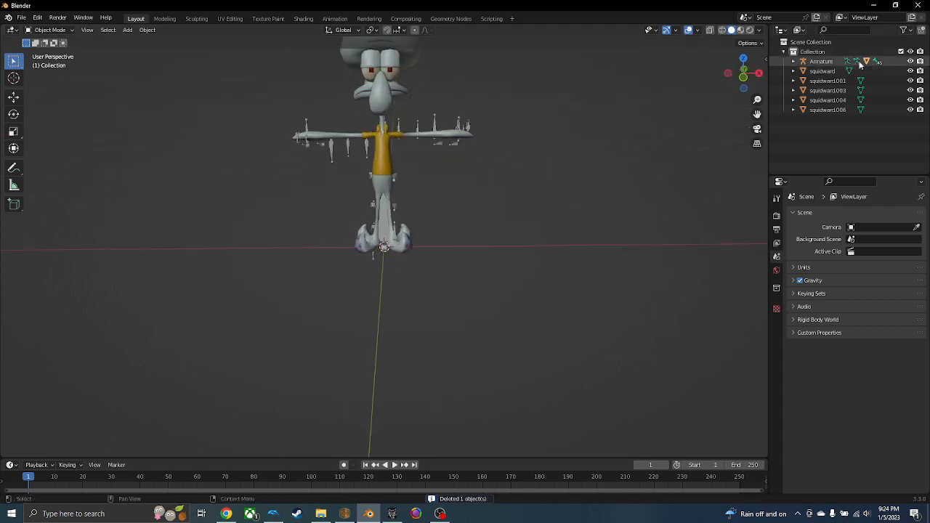
Join all remaining squidward parts into a single object.
left_click(823, 71)
left_click(831, 111, "shift")
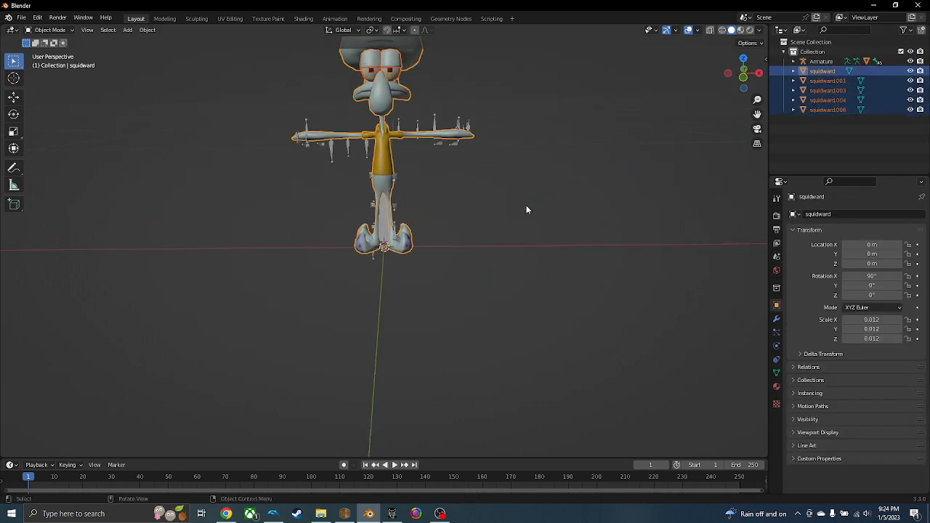
key("ctrl+j")
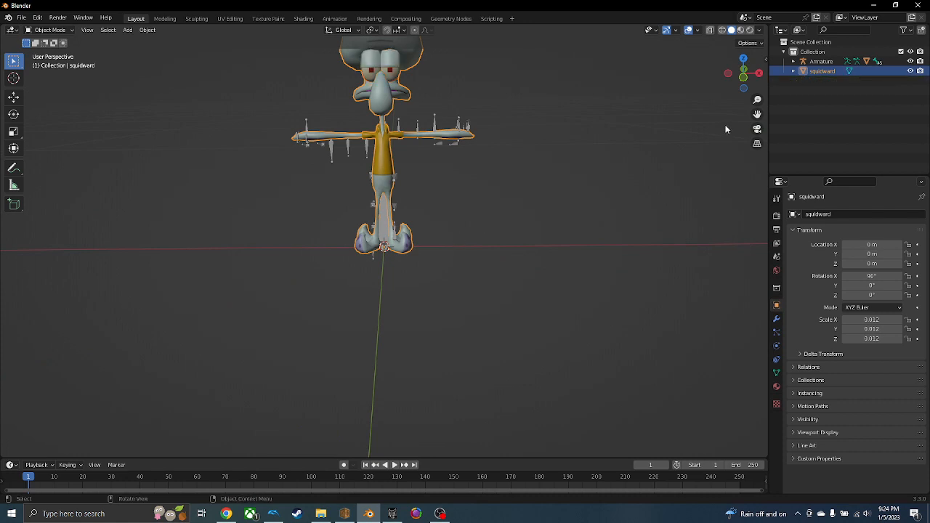
Delete the leftover polygon2 mesh under the Armature.
left_click(813, 61)
left_click(793, 61)
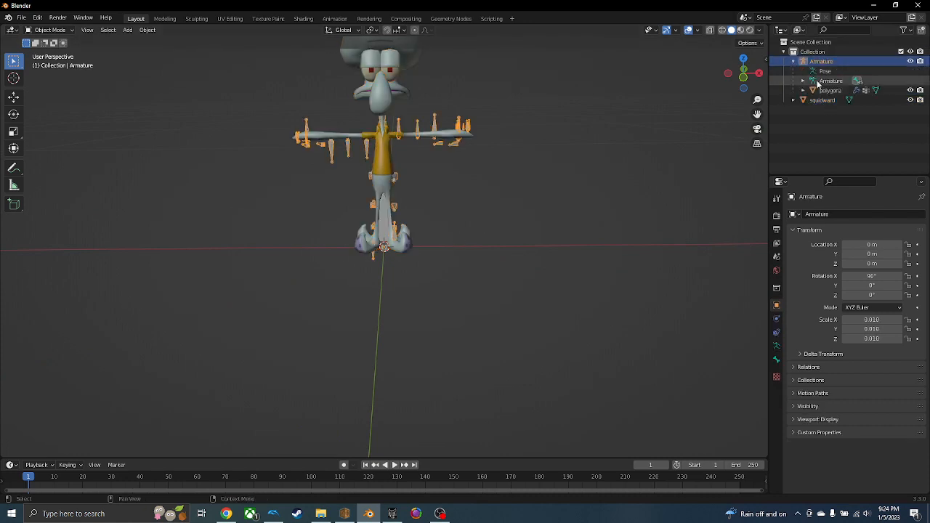
left_click(829, 90)
key("x")
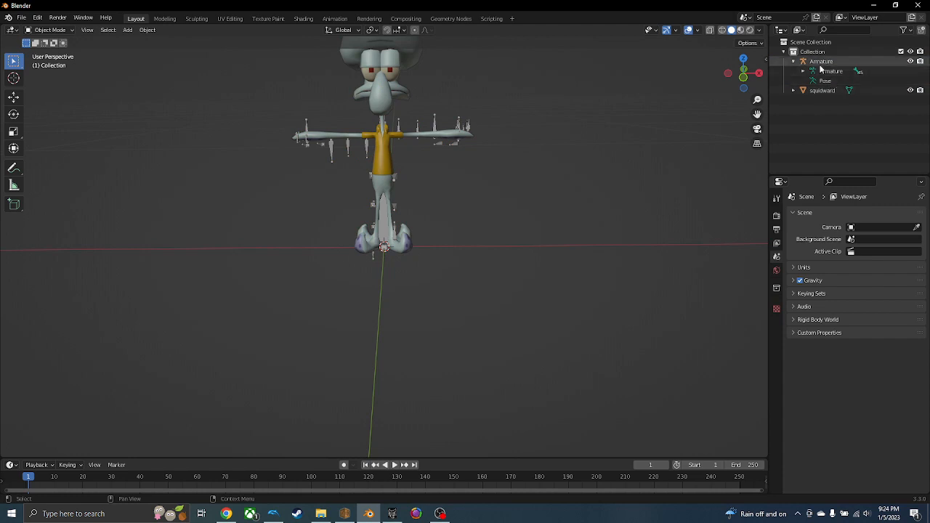
Parent the squidward object to the Armature, giving it an armature modifier and vertex groups for the bones.
left_click(821, 62)
left_click(793, 61)
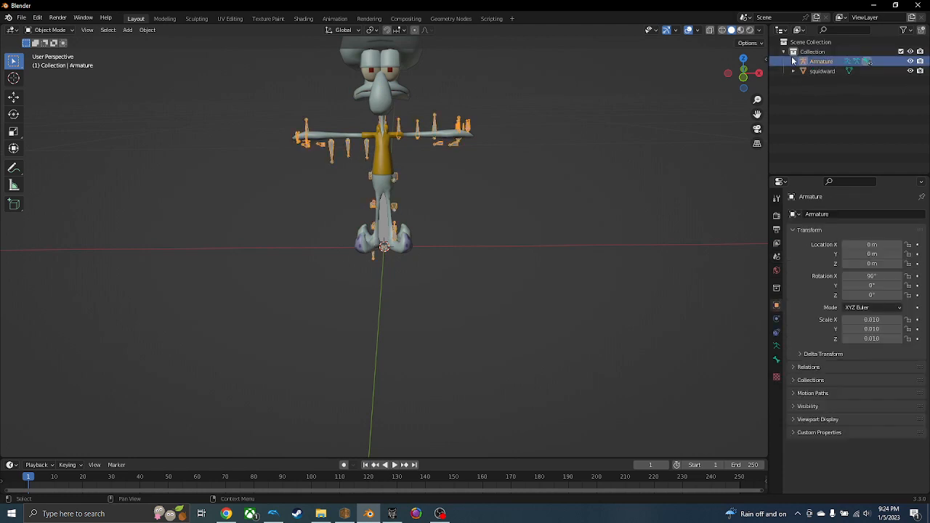
left_click(830, 70, "shift")
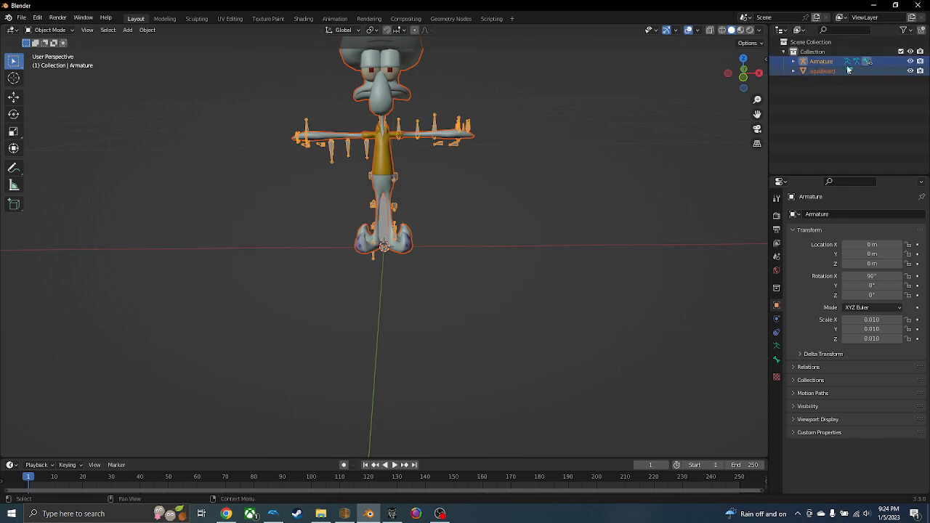
right_click(389, 230)
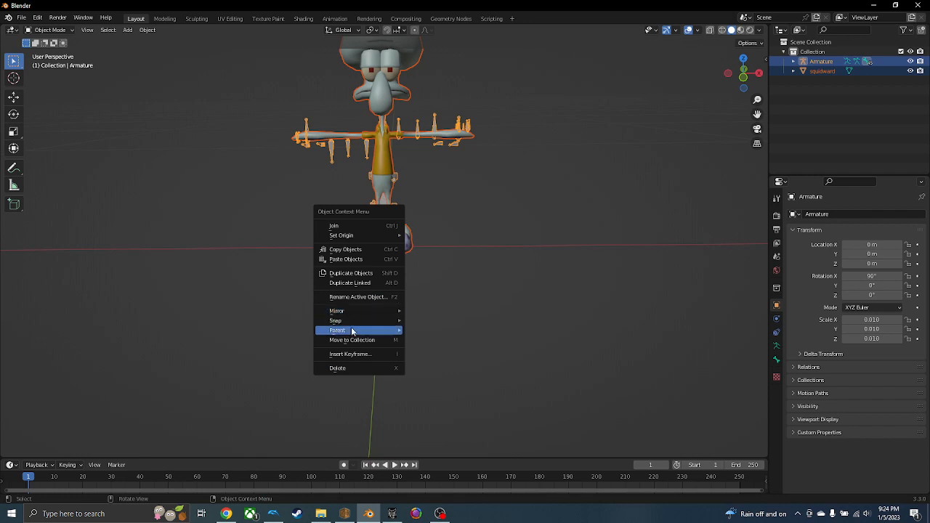
mouse_move(352, 331)
left_click(473, 179)
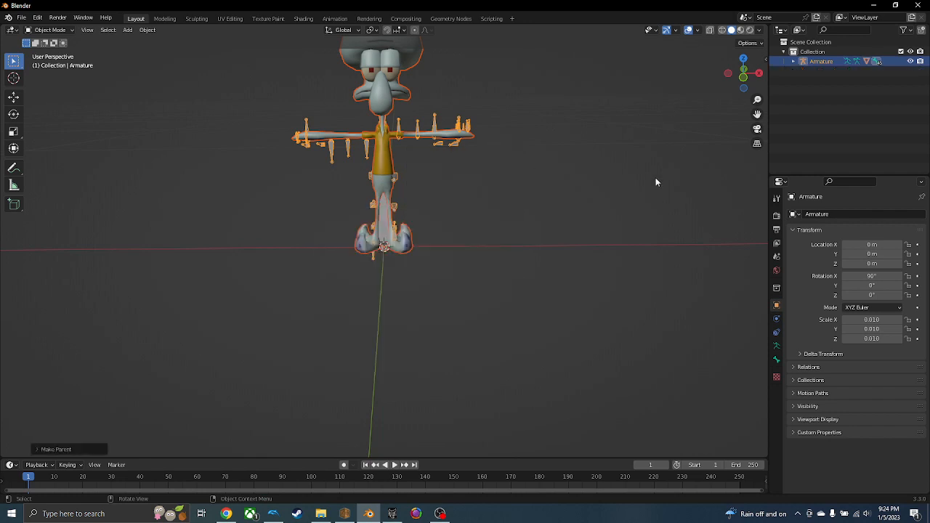
Clear the sharp marking from all edges of the squidward mesh in Edit Mode.
left_click(793, 61)
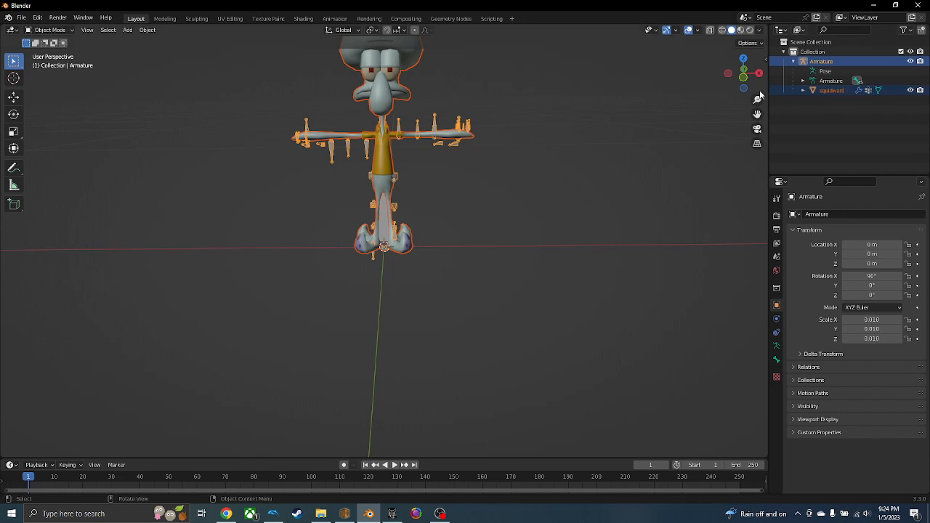
left_click(826, 90)
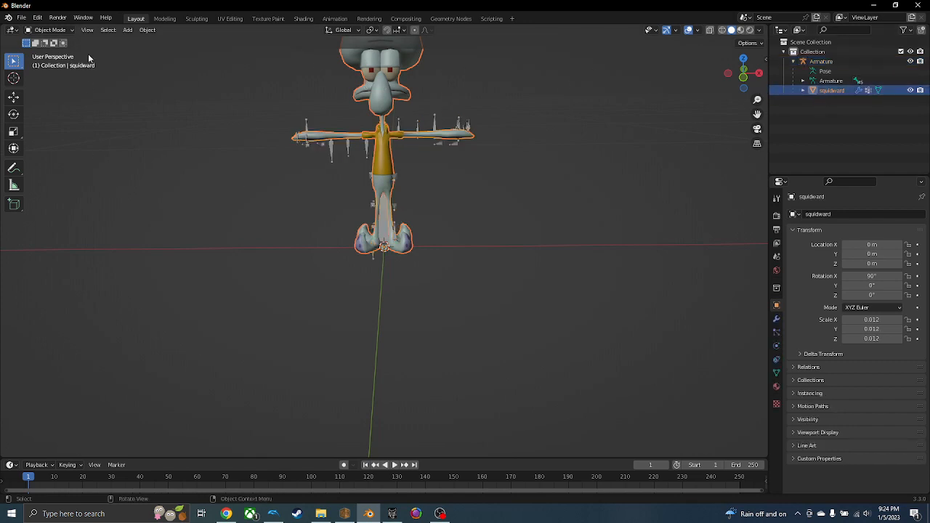
left_click(49, 30)
left_click(45, 45)
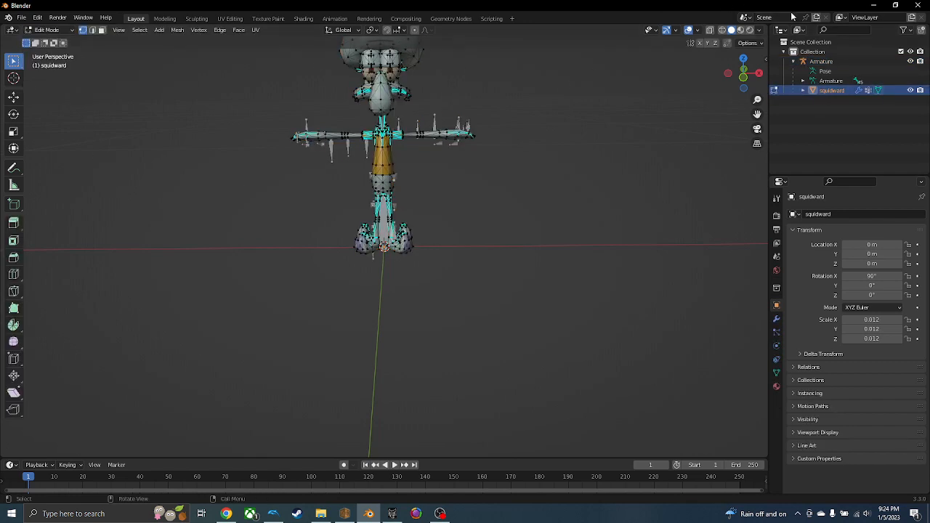
key("a")
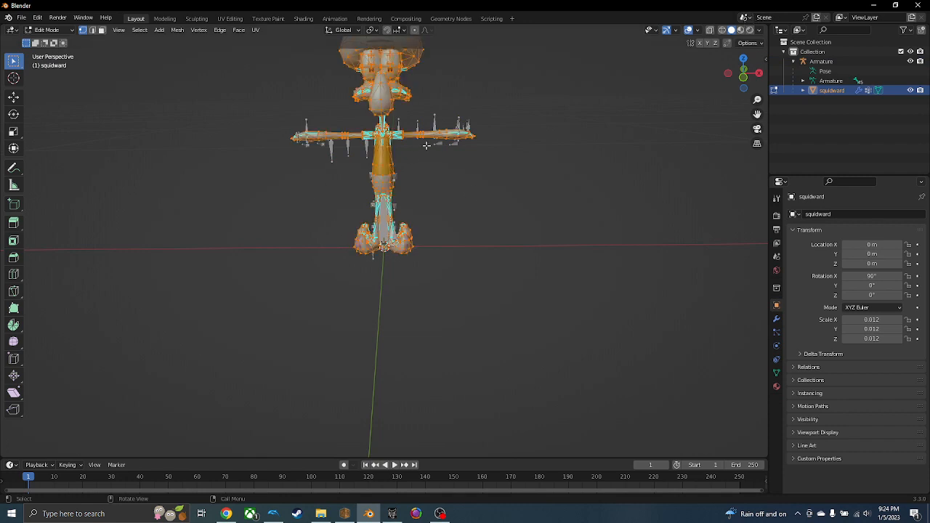
scroll(426, 146, "up", 3)
middle_click_drag(409, 136, 139, 5)
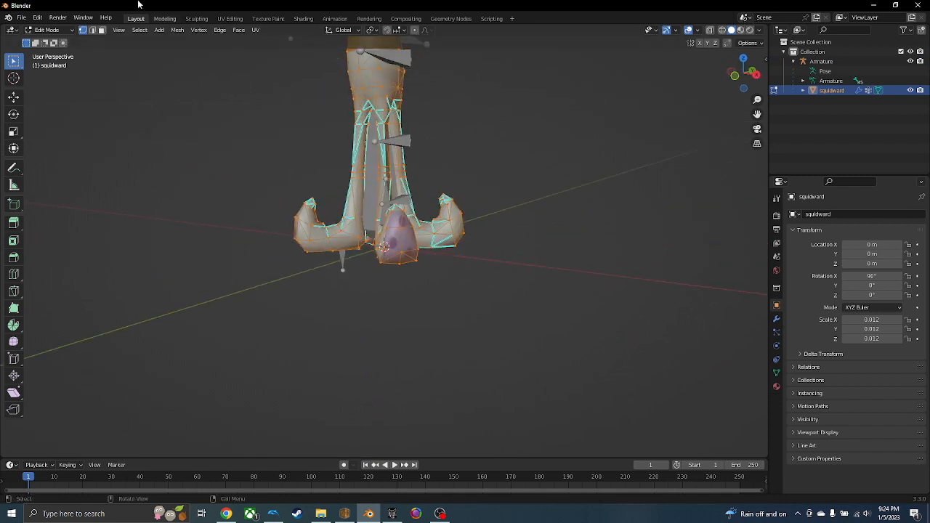
left_click(179, 30)
left_click(184, 33)
left_click(219, 30)
mouse_move(207, 32)
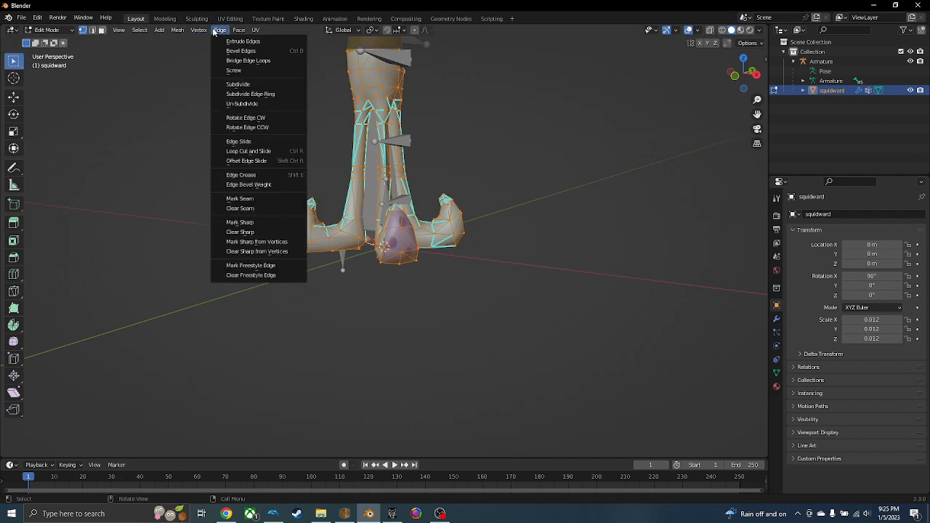
left_click(254, 232)
scroll(565, 173, "down", 5)
middle_click_drag(565, 173, 583, 167)
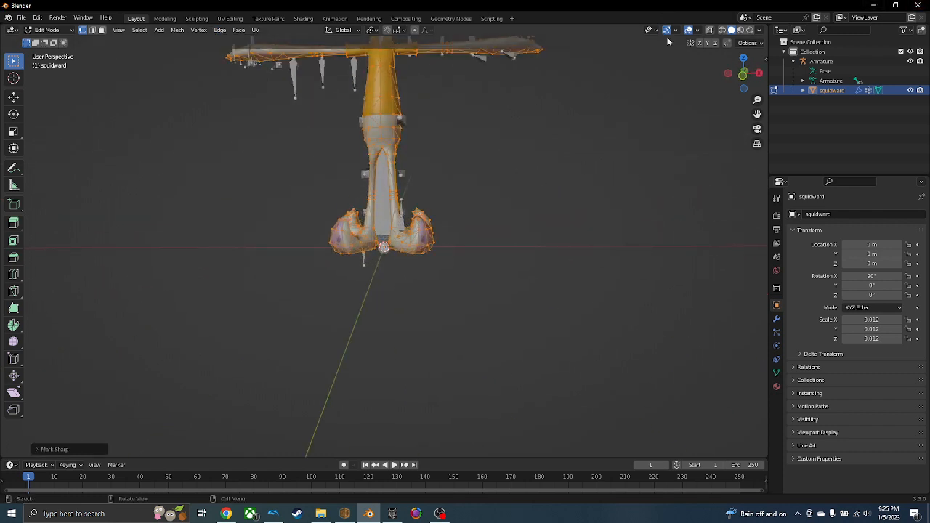
Show the mesh in wireframe and make skl_root the active vertex group of squidward.
left_click(722, 30)
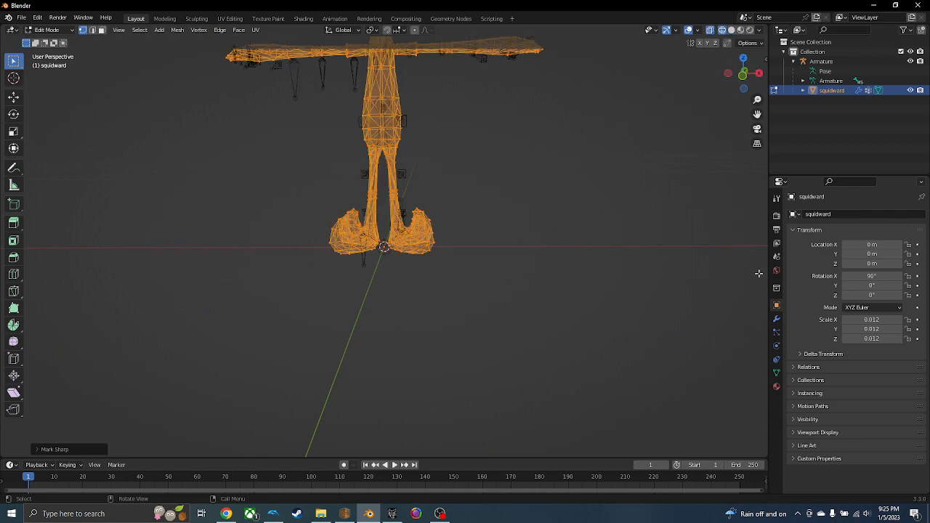
left_click(776, 372)
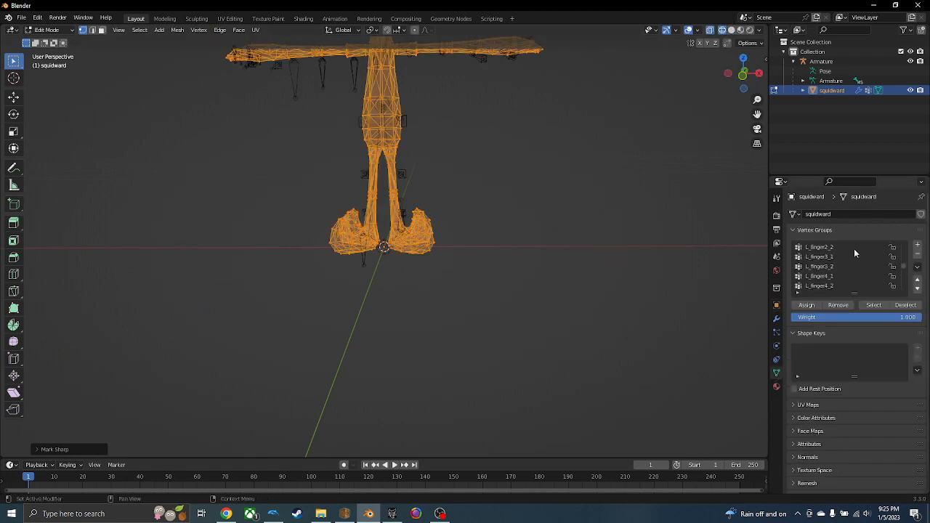
scroll(855, 259, "up", 5)
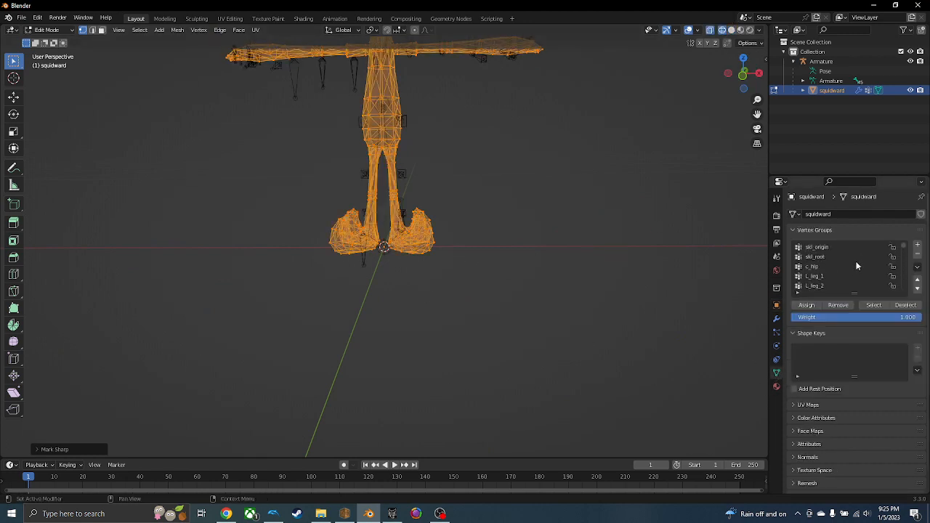
left_click(819, 258)
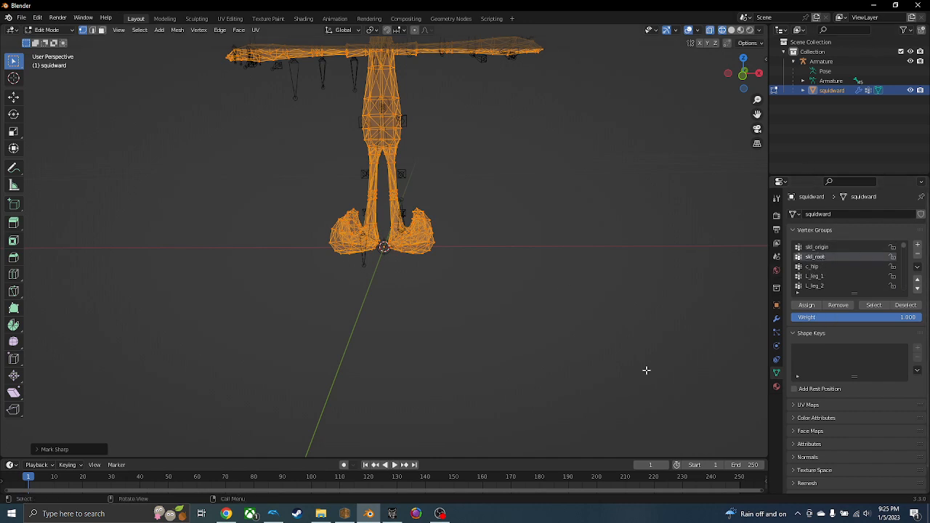
Deselect the mesh, activate the c_hip vertex group and select the vertices of Squidward's lower torso and hips.
left_click(644, 247)
left_click(835, 271)
middle_click_drag(407, 242, 401, 245)
middle_click_drag(401, 193, 373, 131)
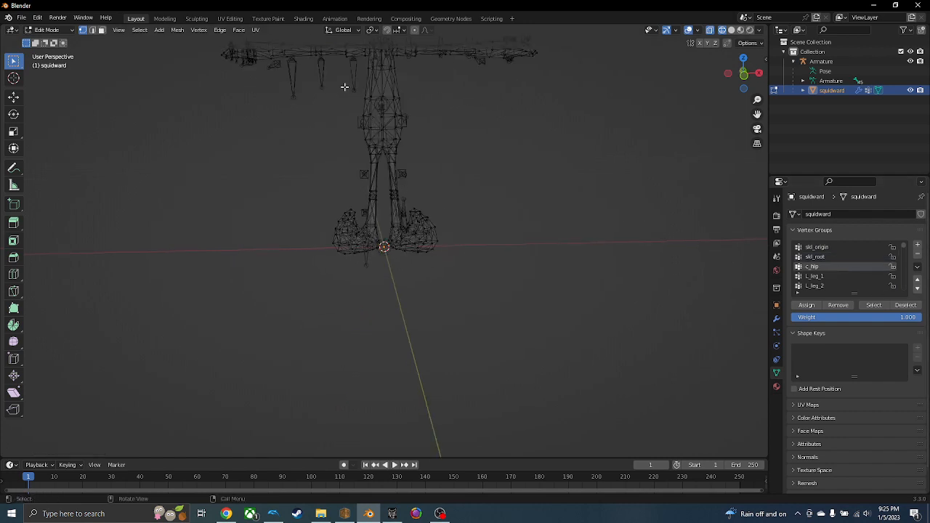
left_click_drag(345, 87, 422, 151)
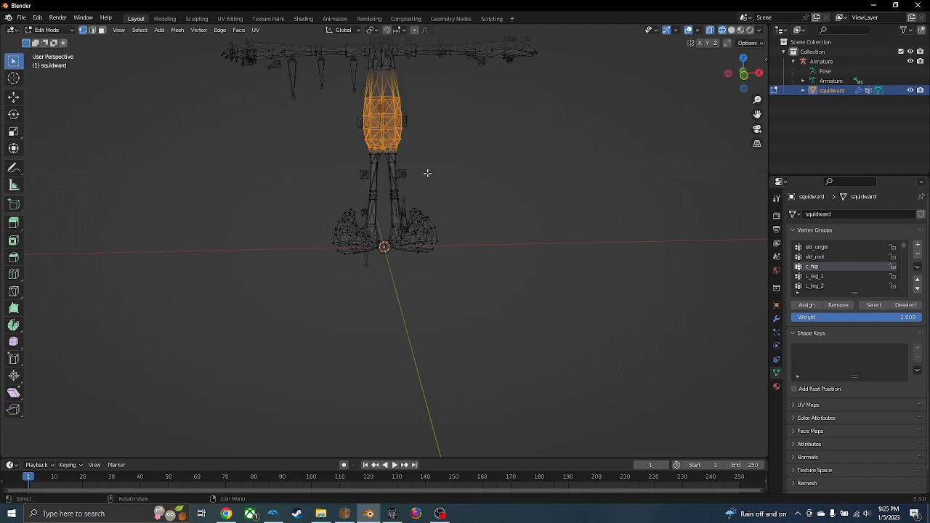
middle_click_drag(428, 173, 280, 150)
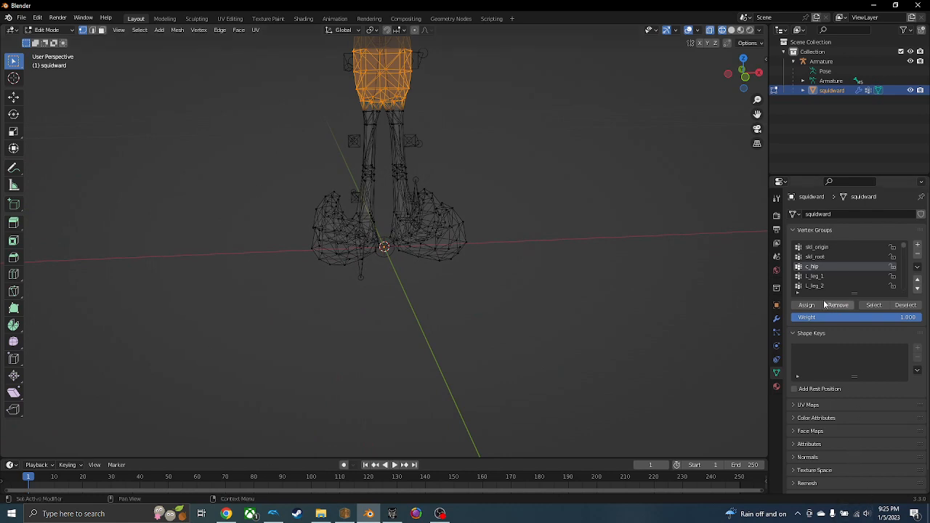
Make L_leg_1 the active vertex group and box-select the vertices at the top of Squidward's leg on the negative X side.
left_click(798, 277)
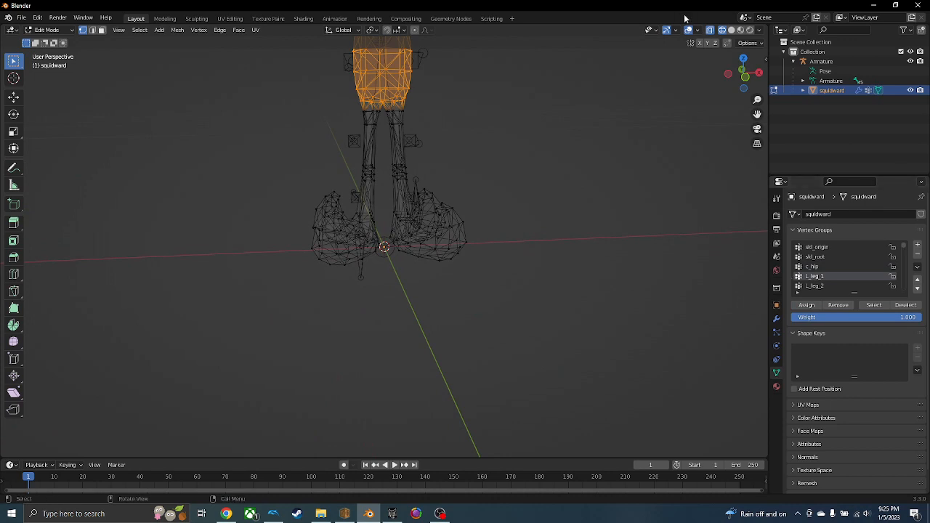
middle_click_drag(654, 309, 259, 308)
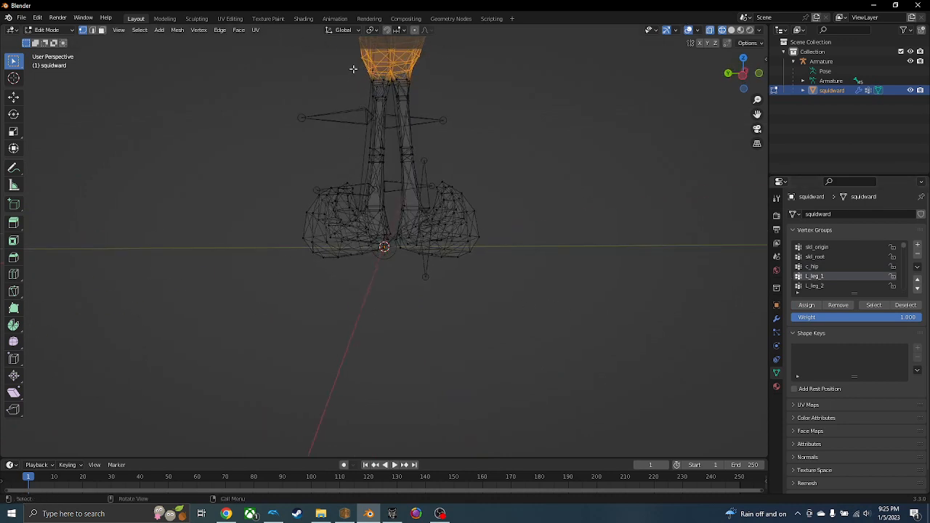
left_click_drag(352, 69, 395, 110)
middle_click_drag(395, 109, 507, 147)
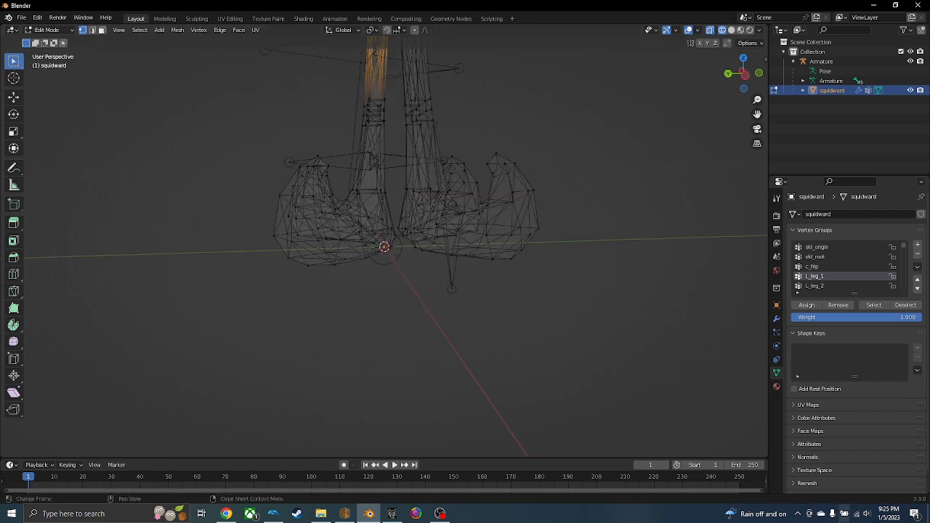
mouse_move(759, 514)
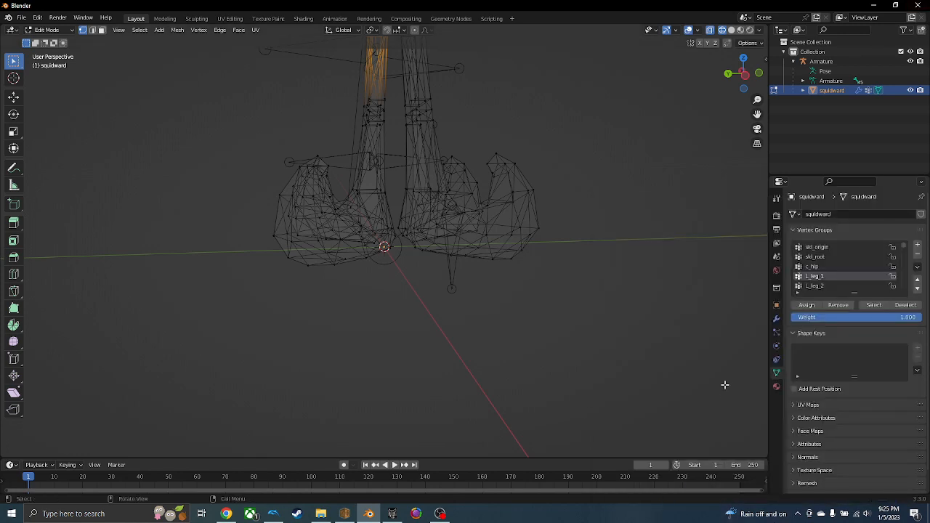
scroll(648, 221, "down", 2)
middle_click_drag(530, 171, 520, 177)
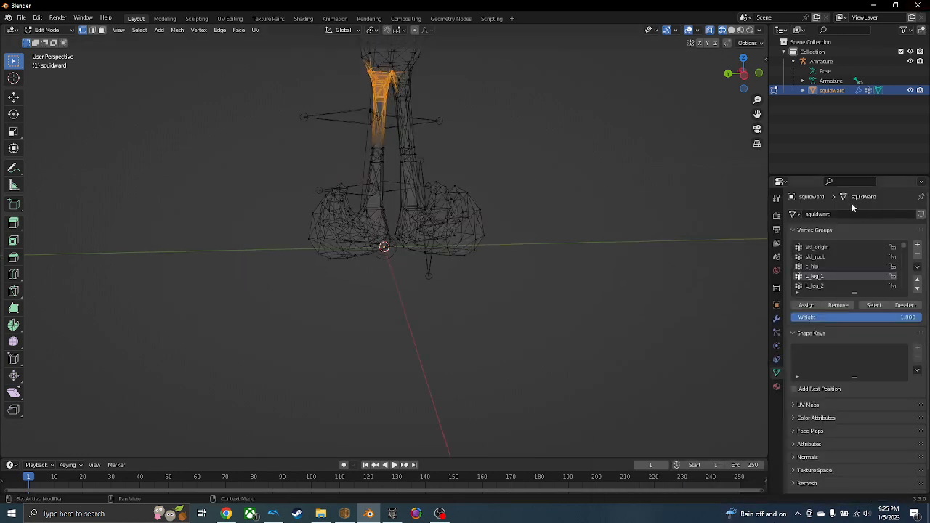
Remove the c_hip group's vertices and the other leg's vertices from the upper-leg selection.
left_click(829, 258)
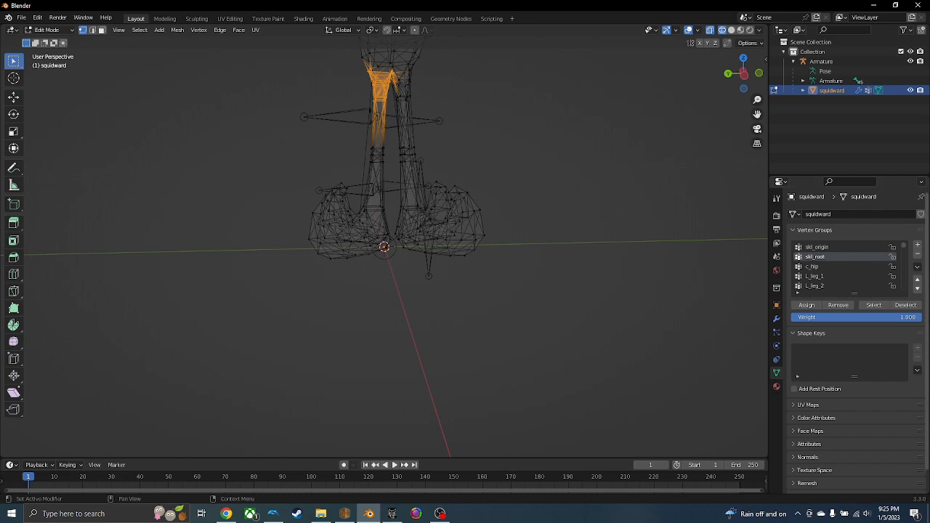
left_click(842, 267)
left_click(906, 305)
middle_click_drag(479, 181, 472, 252)
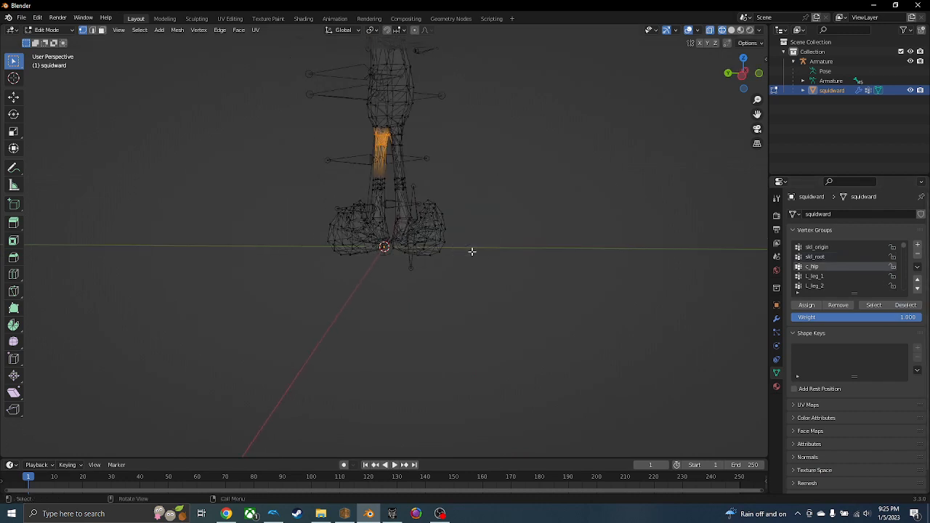
middle_click_drag(508, 197, 725, 194)
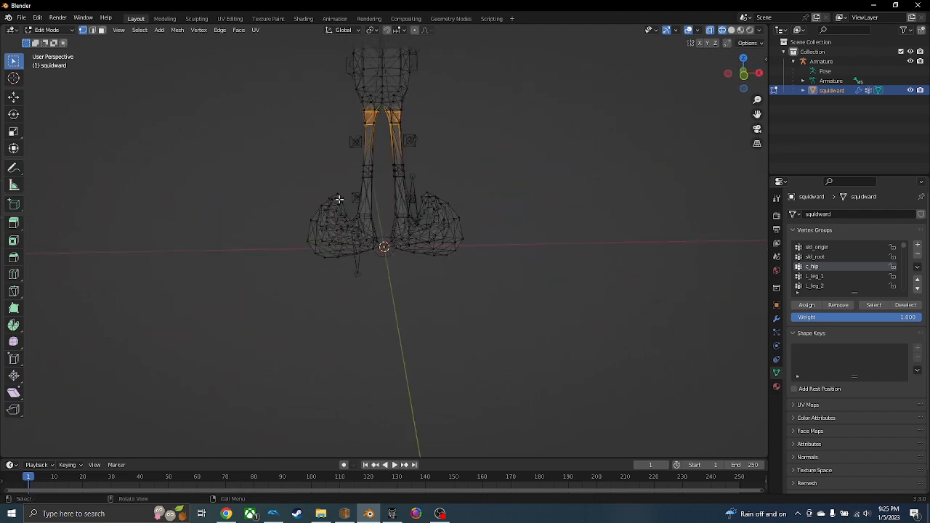
middle_click_drag(338, 202, 418, 269)
scroll(418, 270, "up", 6)
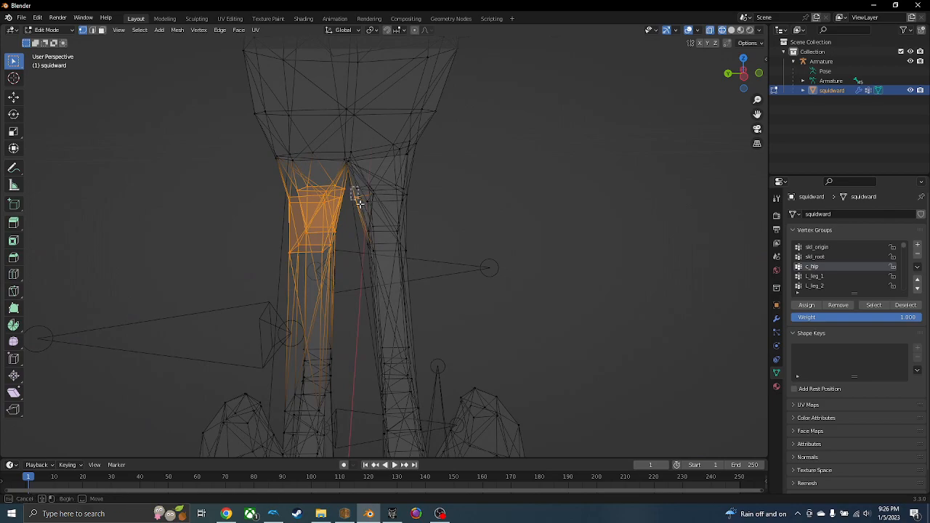
middle_click_drag(443, 214, 436, 242)
left_click_drag(368, 218, 404, 272, "ctrl")
mouse_move(377, 240)
middle_mouse_down()
mouse_move(380, 216)
mouse_move(363, 231)
middle_mouse_up()
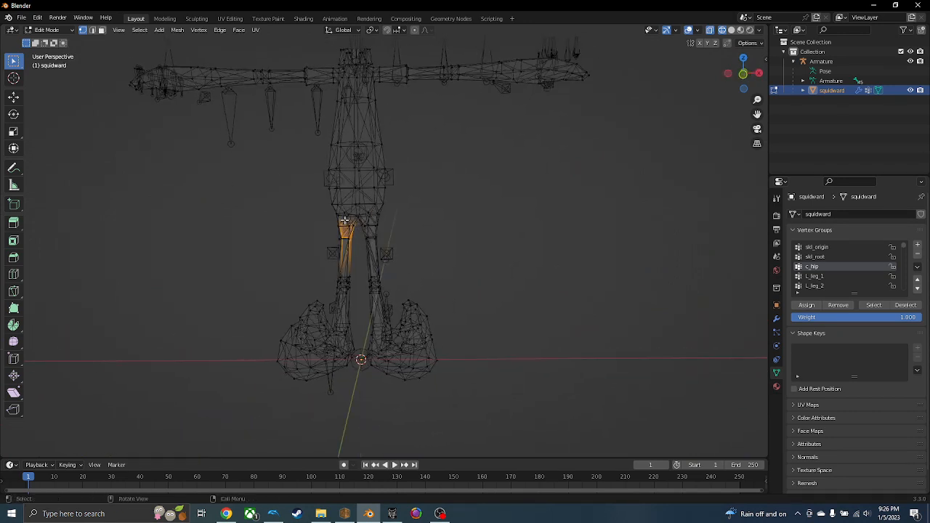
Assign the upper vertices of the negative X leg, excluding those in skl_root and c_hip, to the L_leg_1 group.
left_click_drag(321, 208, 362, 266)
middle_click_drag(362, 265, 480, 254)
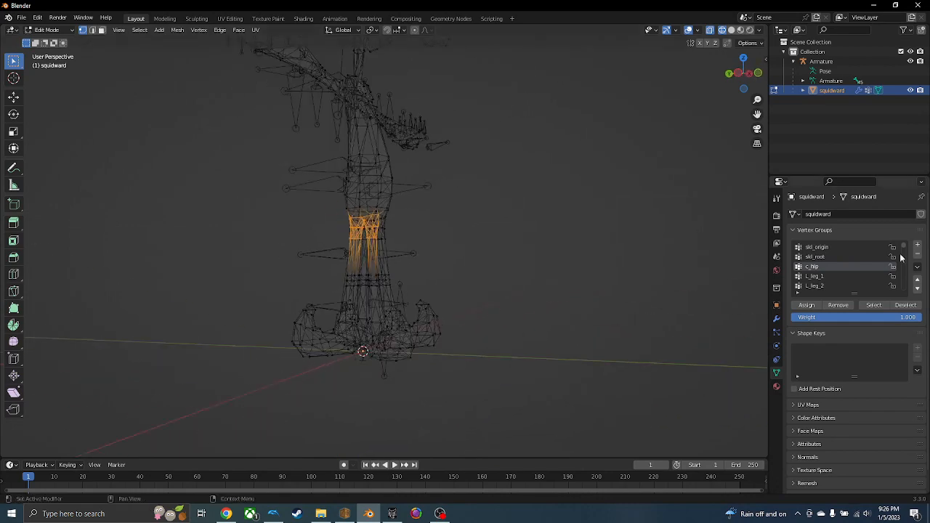
left_click(864, 256)
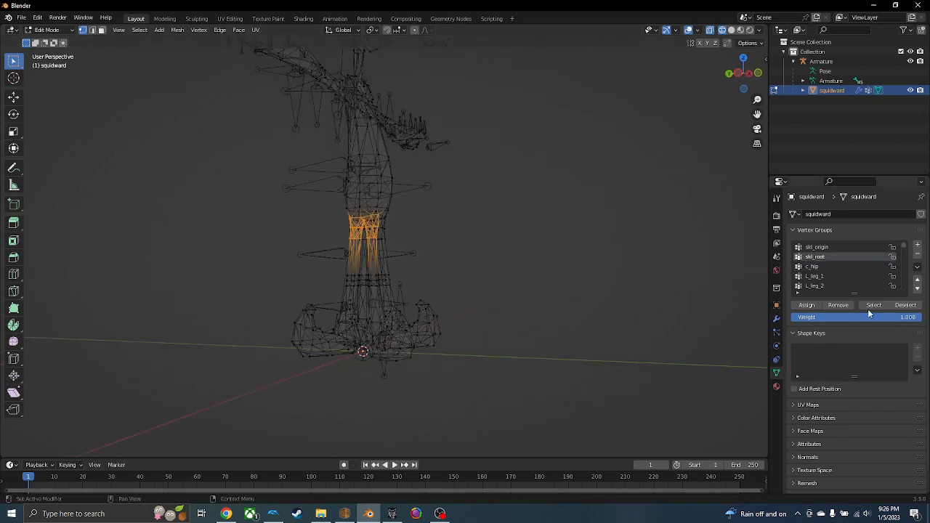
left_click(910, 305)
left_click(848, 267)
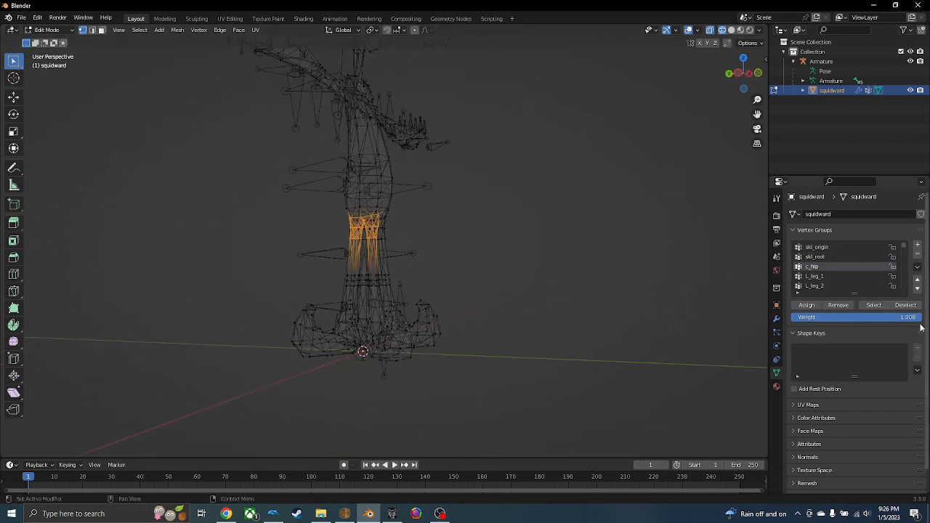
left_click(905, 305)
middle_click_drag(376, 301, 278, 302)
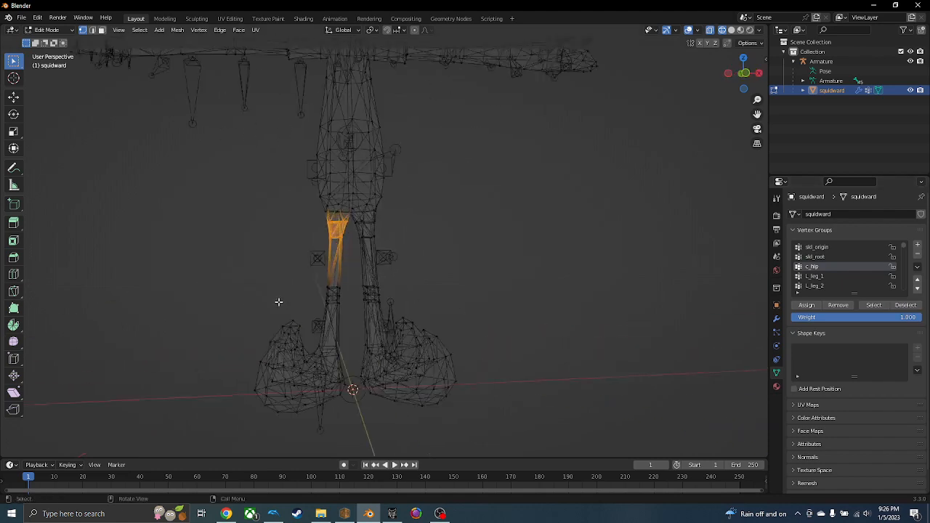
left_click(836, 278)
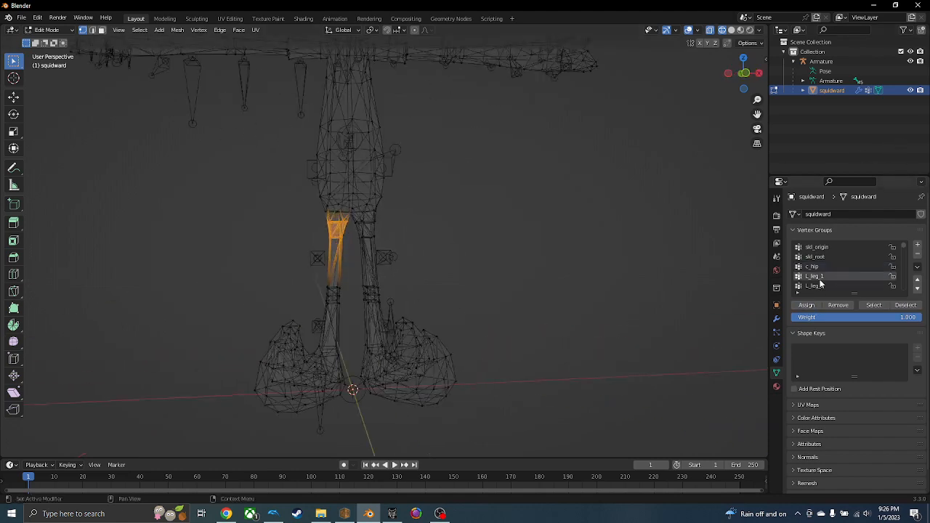
Assign the knee vertices of the negative X leg to the L_leg_2 group.
left_click(816, 288)
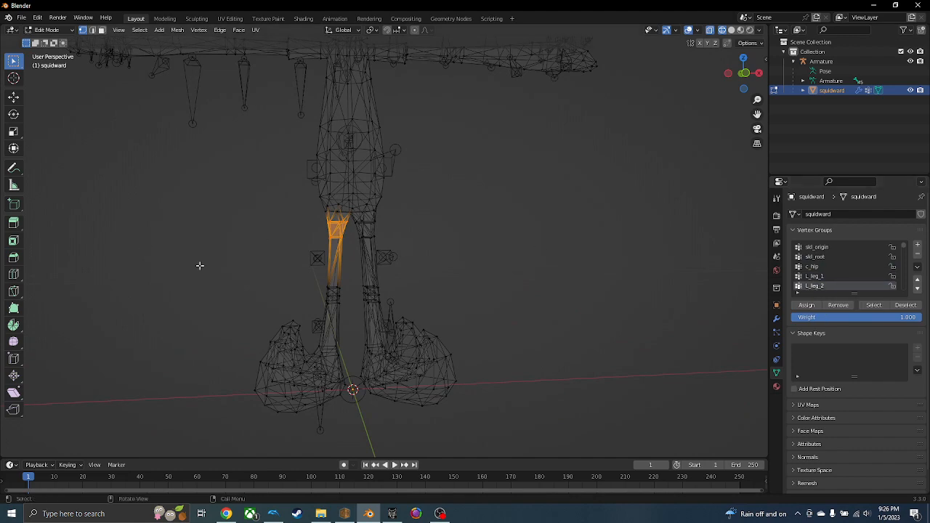
scroll(200, 266, "down", 1)
scroll(814, 266, "down", 2)
scroll(385, 323, "up", 1)
middle_click_drag(385, 323, 355, 320)
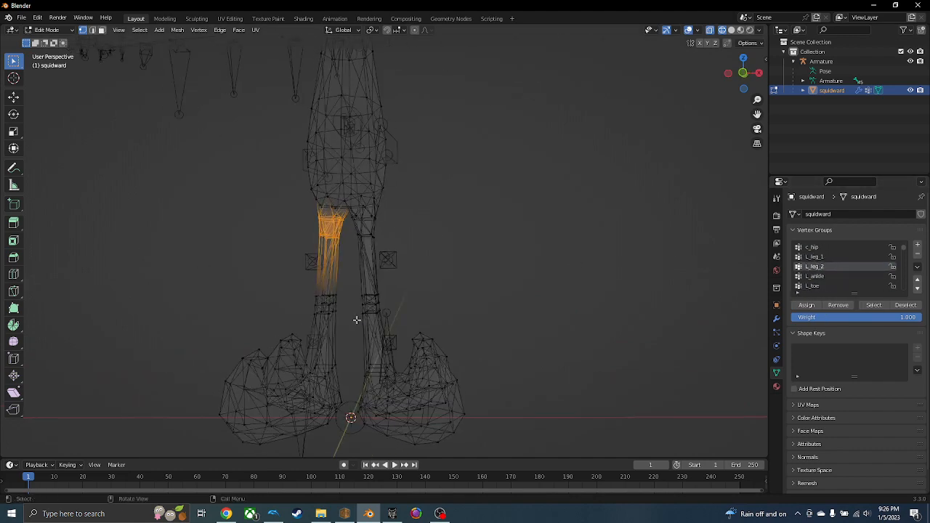
left_click_drag(281, 271, 350, 328)
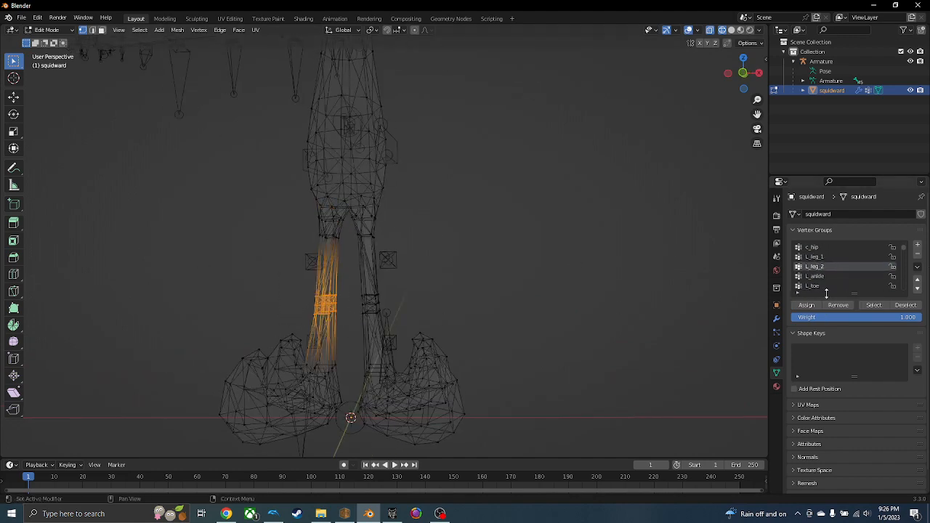
Assign the ankle and foot vertices of the negative X leg, excluding those in L_leg_2, to the L_ankle group.
left_click(815, 276)
scroll(329, 320, "down", 3)
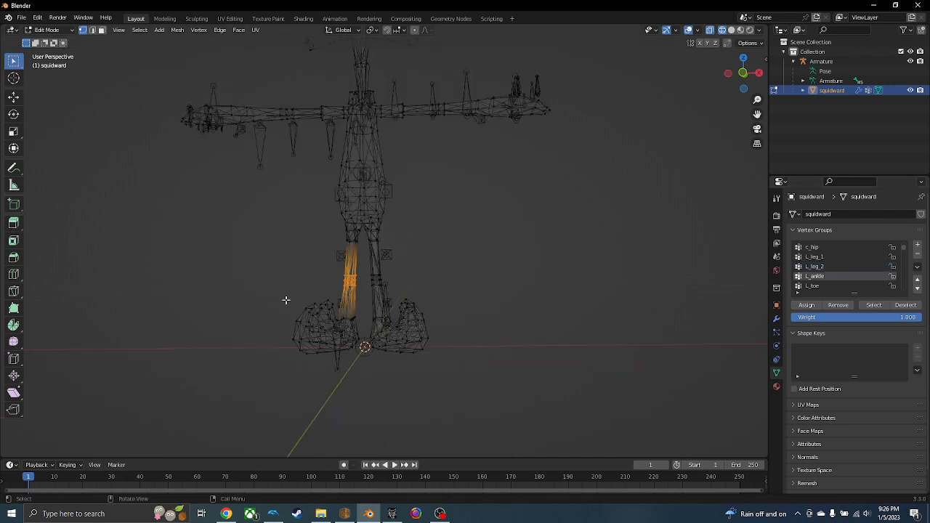
left_click_drag(274, 284, 364, 396)
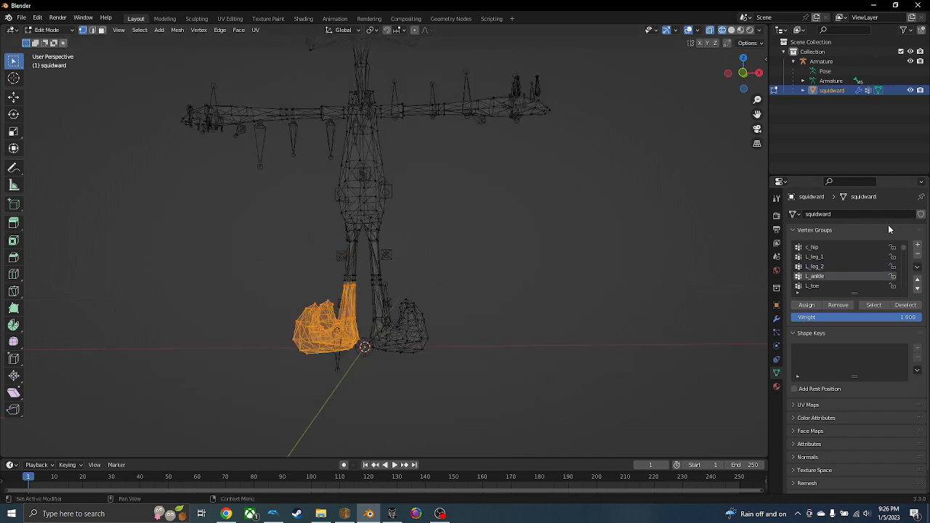
left_click(875, 266)
left_click(915, 308)
scroll(820, 268, "down", 1)
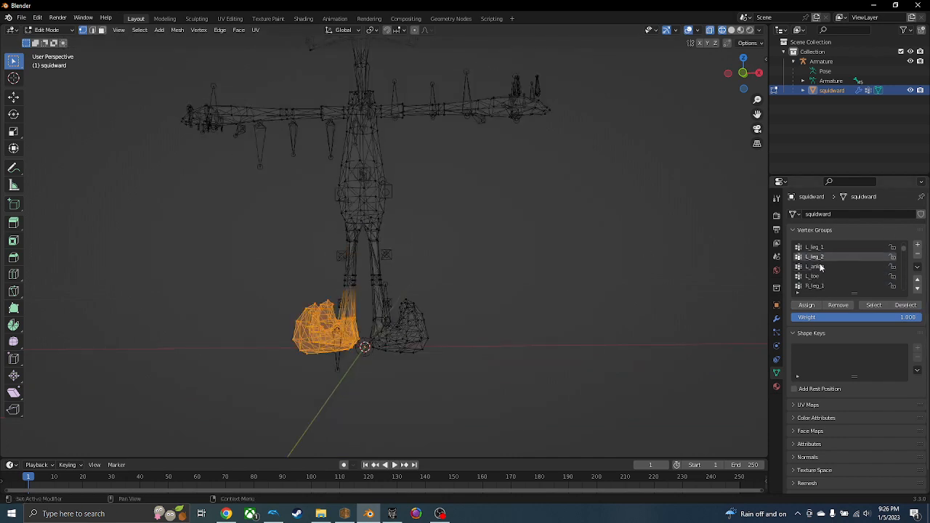
left_click(826, 277)
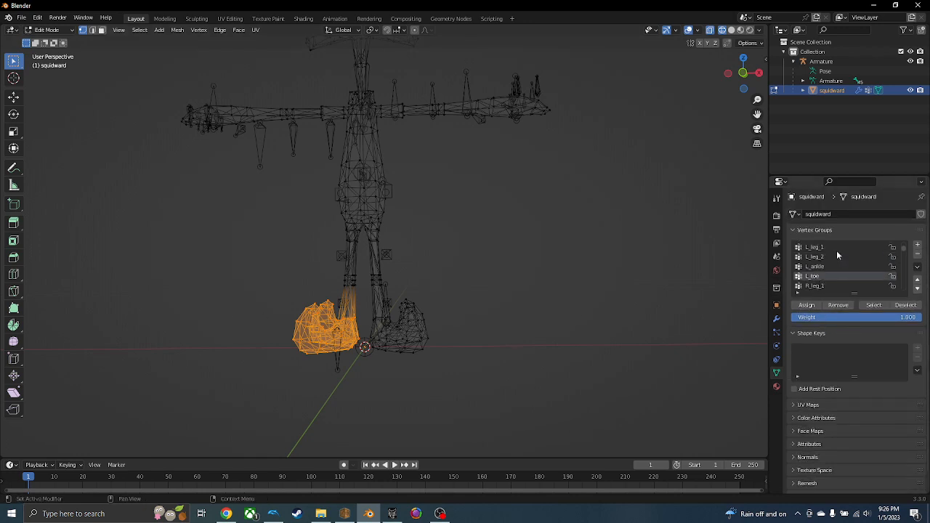
left_click(829, 267)
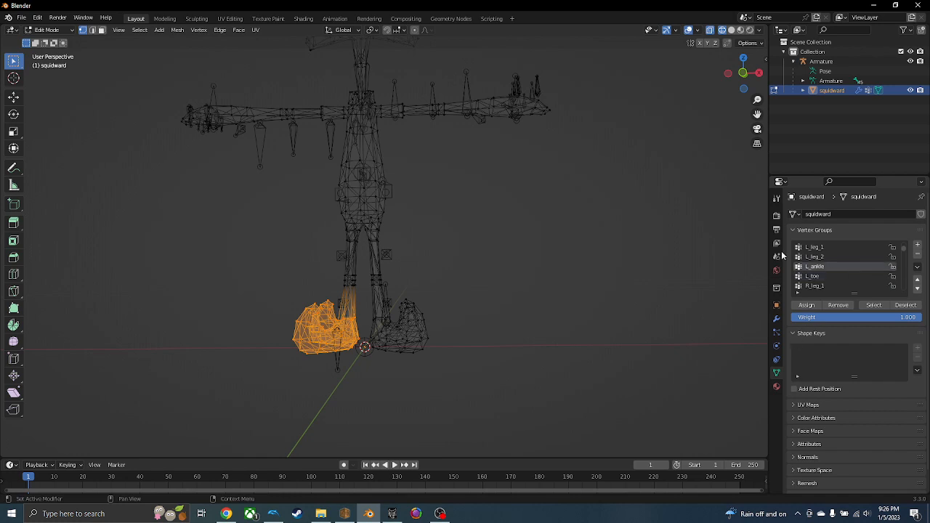
left_click(813, 306)
Make R_leg_1 the active vertex group and clear the mesh selection.
left_click(815, 289)
scroll(487, 314, "down", 1)
left_click(488, 313)
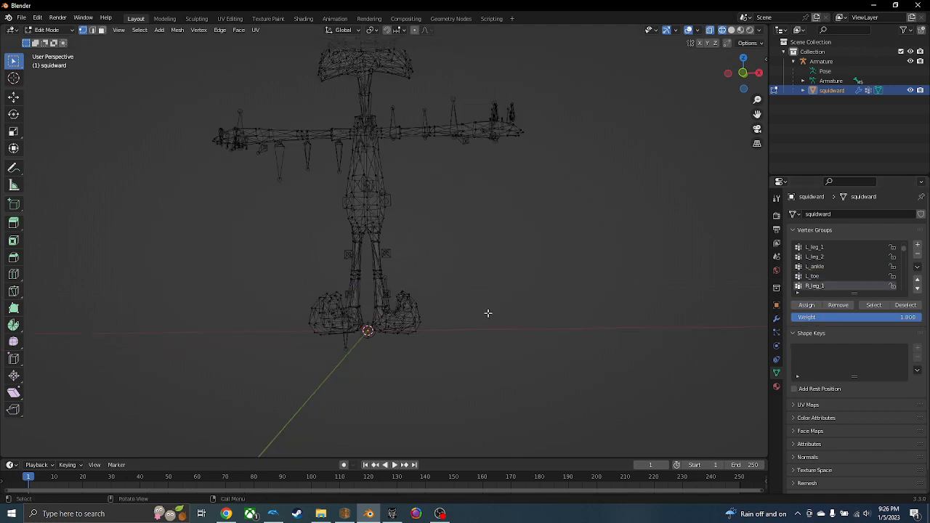
Examine Squidward in solid shading to tell his left side from his right, returning to wireframe.
scroll(536, 295, "up", 6)
middle_click_drag(536, 295, 507, 319)
scroll(516, 351, "down", 4)
scroll(516, 351, "up", 1)
scroll(494, 340, "down", 5)
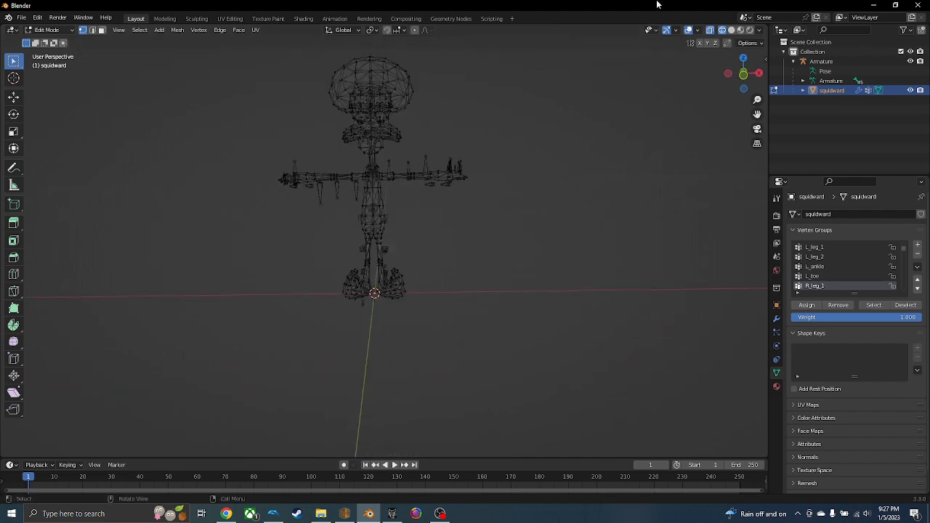
left_click(730, 30)
mouse_move(298, 193)
middle_mouse_down()
mouse_move(276, 201)
mouse_move(294, 190)
mouse_move(284, 188)
middle_mouse_up()
scroll(293, 188, "up", 2)
left_click(722, 30)
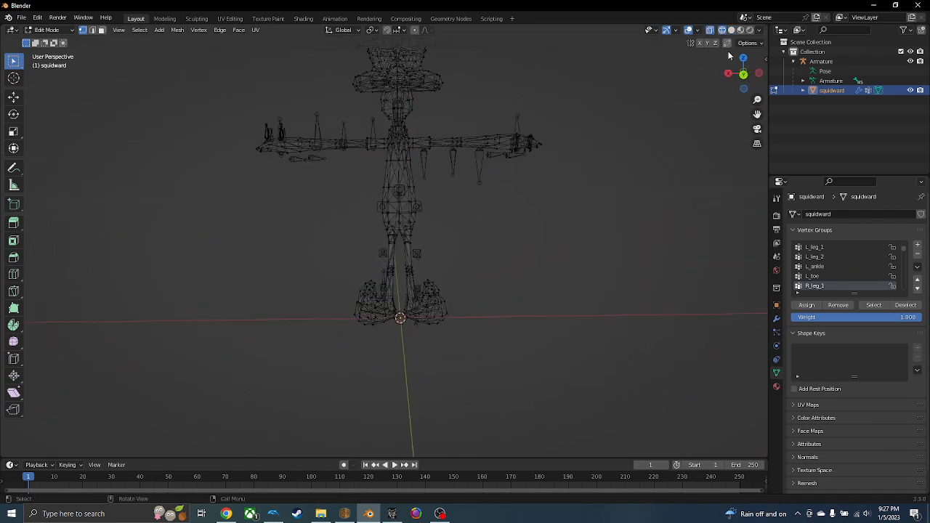
Select the vertices of the L_leg_1 group and assign them to R_leg_1.
scroll(835, 254, "up", 1)
left_click(828, 256)
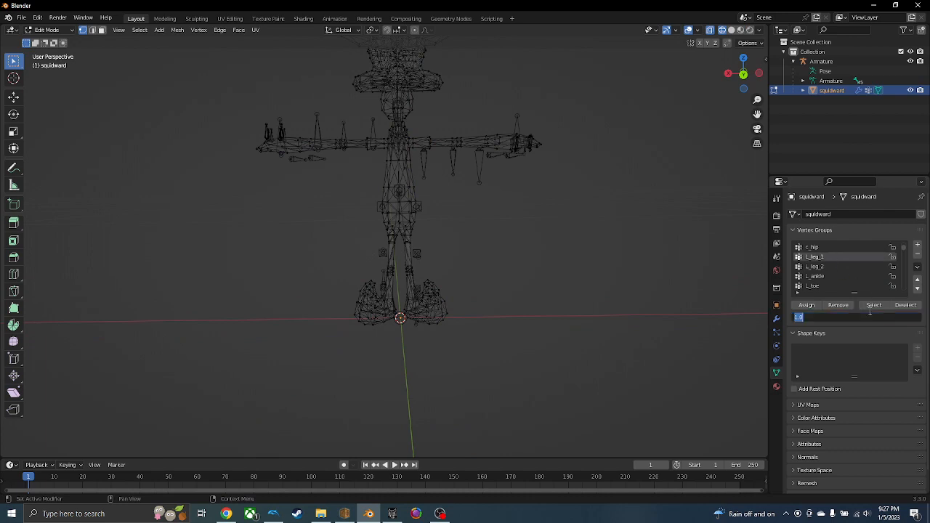
left_click(867, 310)
scroll(435, 290, "up", 2)
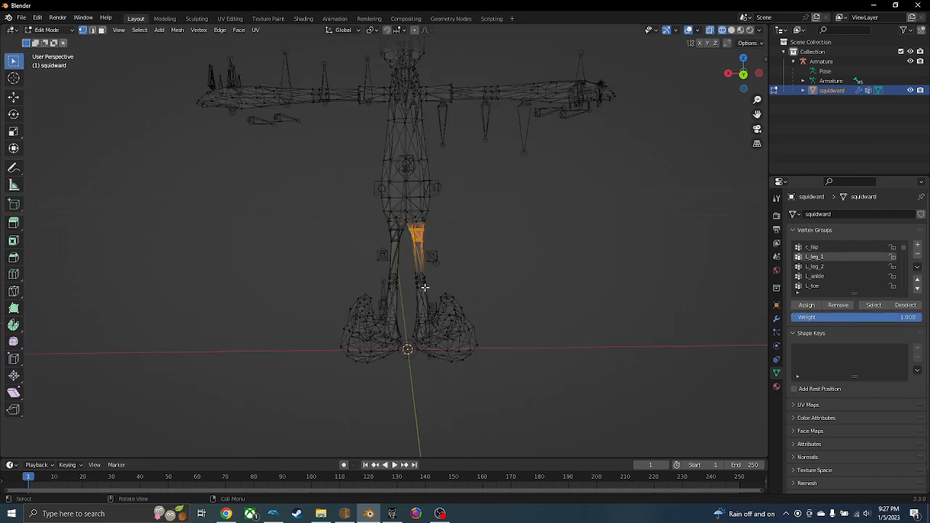
scroll(424, 286, "down", 3)
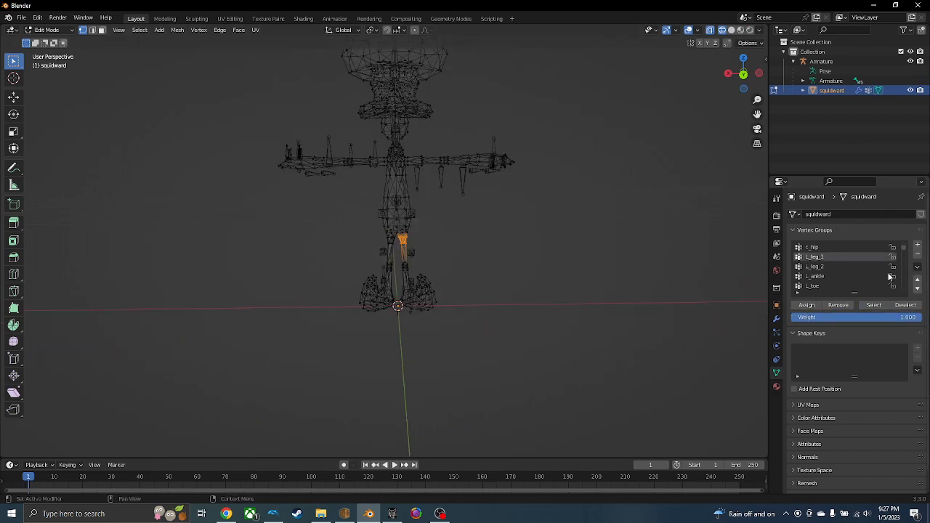
scroll(823, 276, "down", 2)
left_click(826, 278)
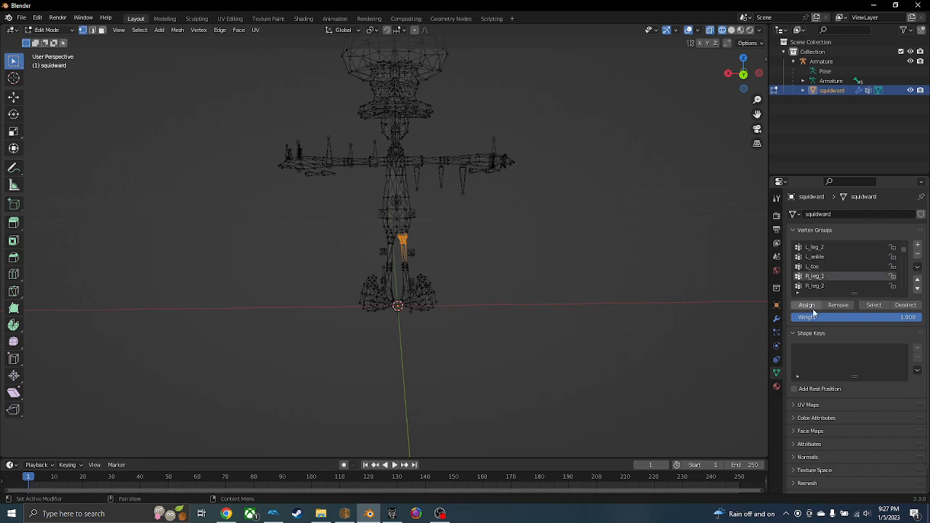
left_click(748, 323)
Select only the vertices of the L_leg_2 group, assign them to R_leg_2 and clear the selection.
scroll(842, 276, "up", 2)
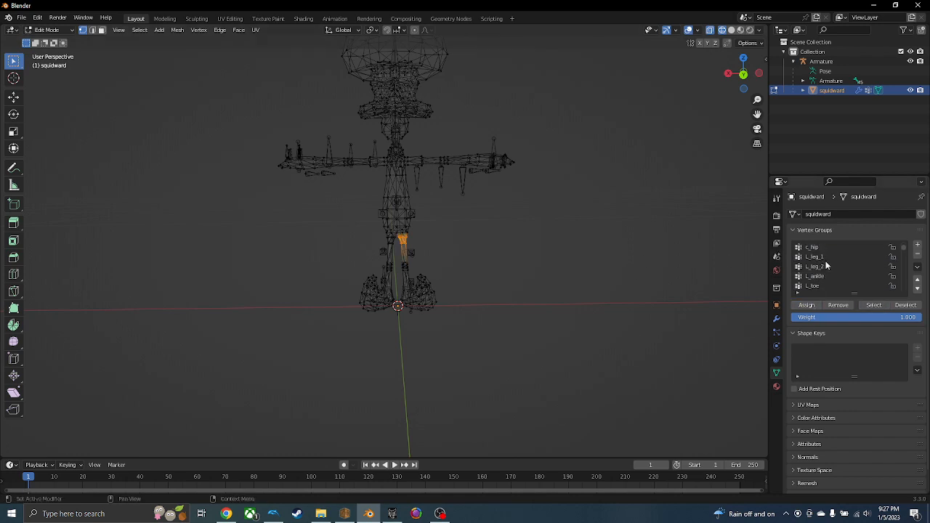
left_click(850, 267)
left_click(868, 305)
scroll(856, 267, "down", 2)
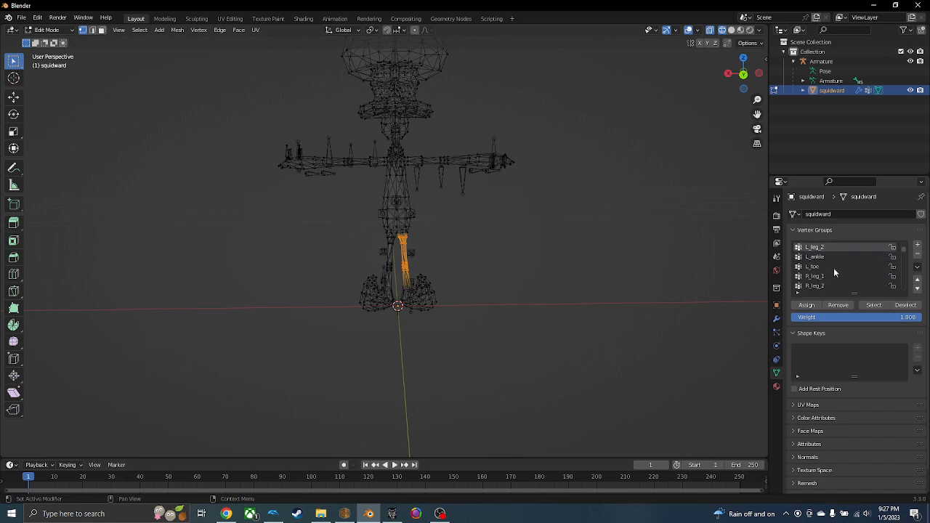
key("alt+a")
left_click(874, 303)
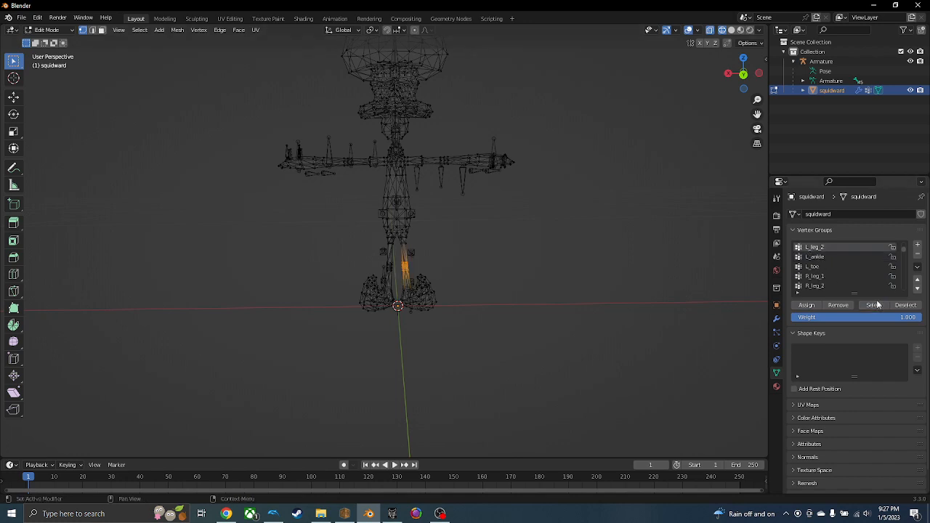
left_click(817, 285)
key("alt+a")
Select the vertices of the L_ankle group, assign them to R_ankle and check which vertices R_ankle contains.
scroll(858, 256, "down", 4)
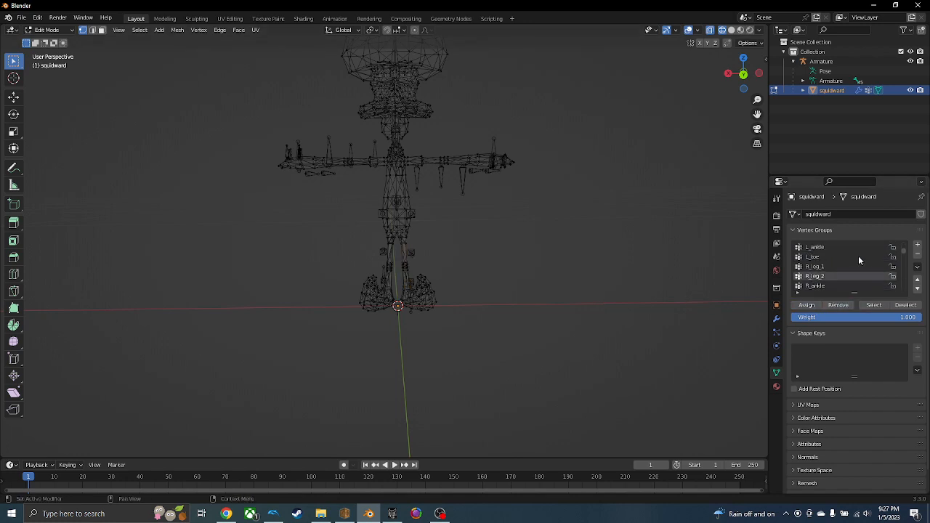
scroll(843, 269, "up", 4)
left_click(826, 248)
left_click(822, 266)
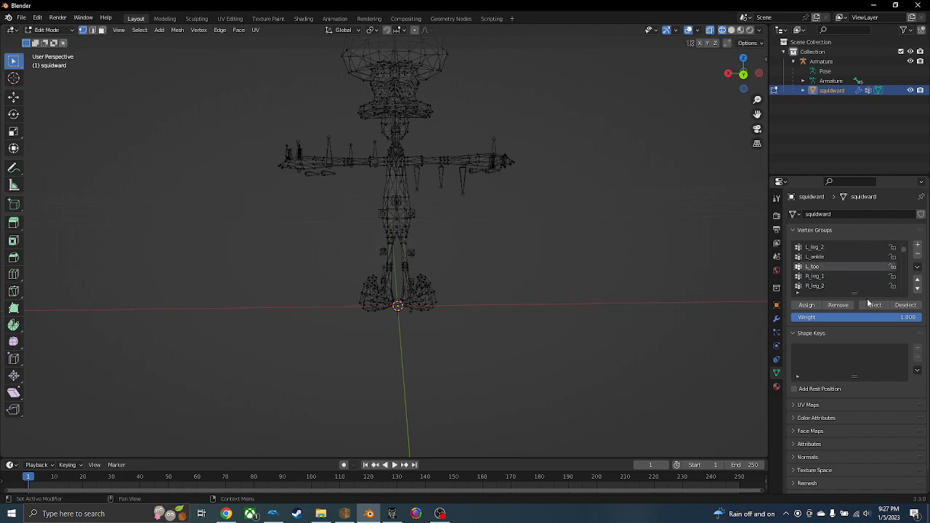
left_click(826, 257)
left_click(873, 304)
scroll(857, 276, "down", 2)
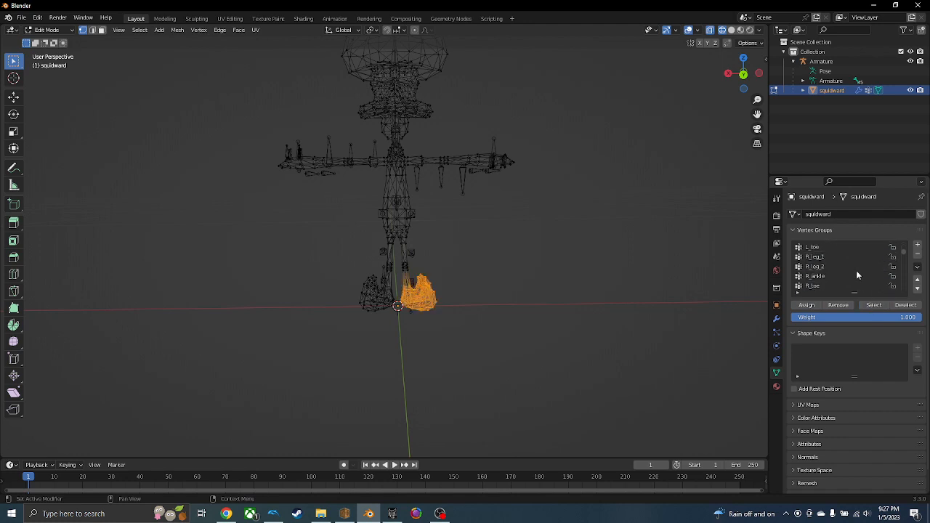
left_click(827, 277)
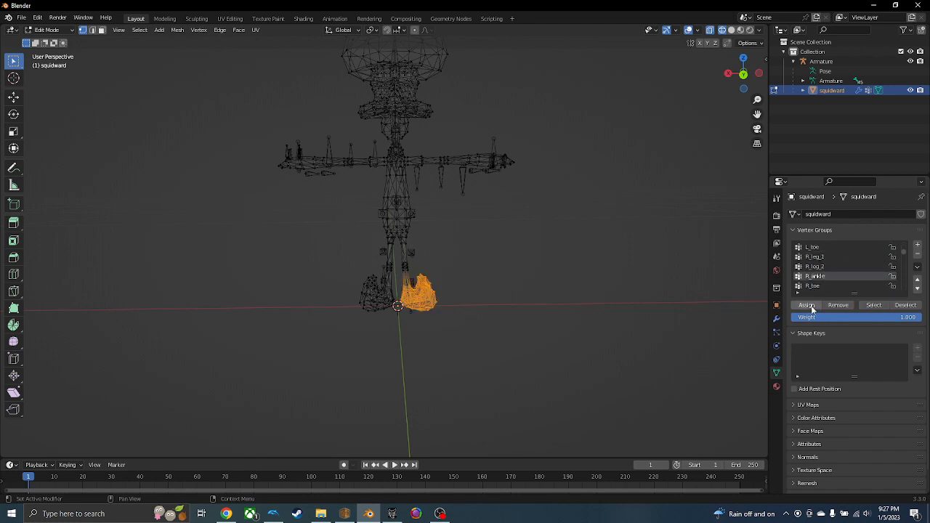
left_click(687, 313)
left_click(877, 305)
scroll(373, 295, "up", 4)
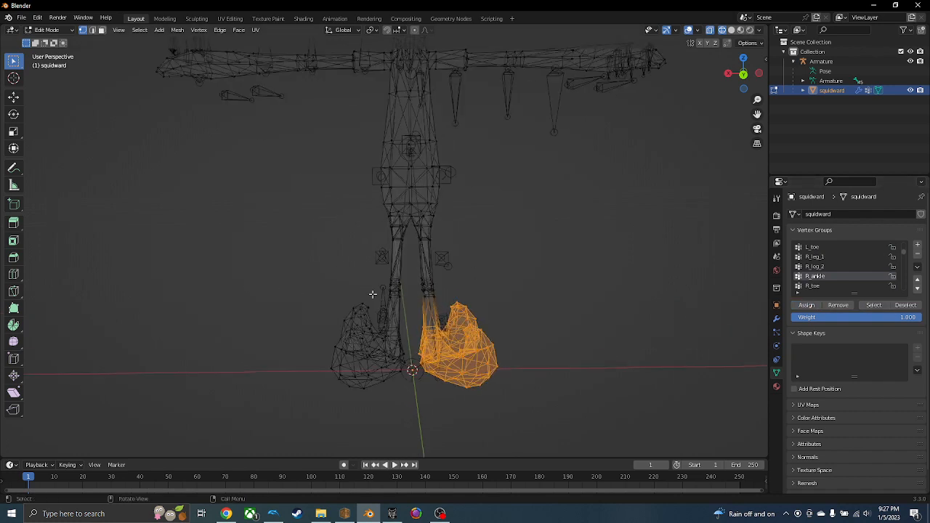
Select the upper vertices of the opposite leg, exclude those in c_hip and assign the rest to R_leg_1.
scroll(372, 241, "down", 1)
left_click_drag(377, 209, 419, 255)
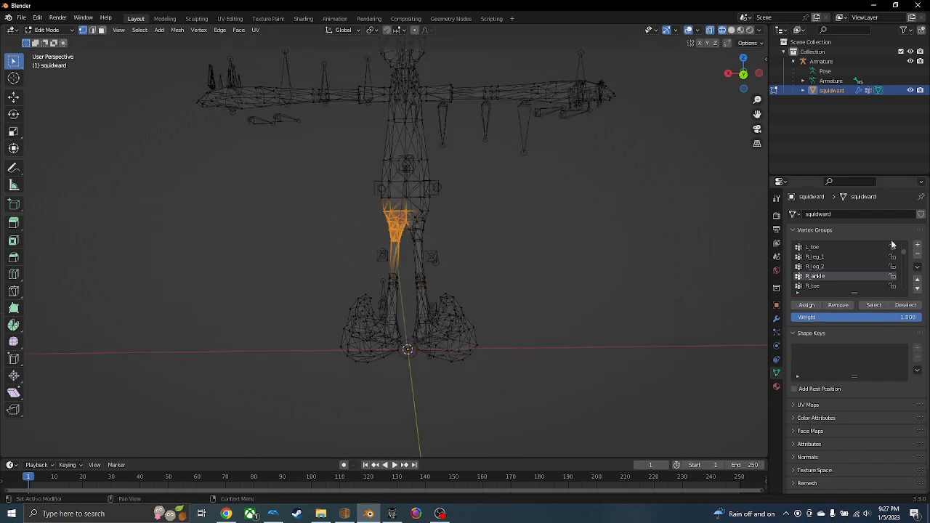
scroll(829, 269, "up", 6)
left_click(822, 265)
left_click(905, 305)
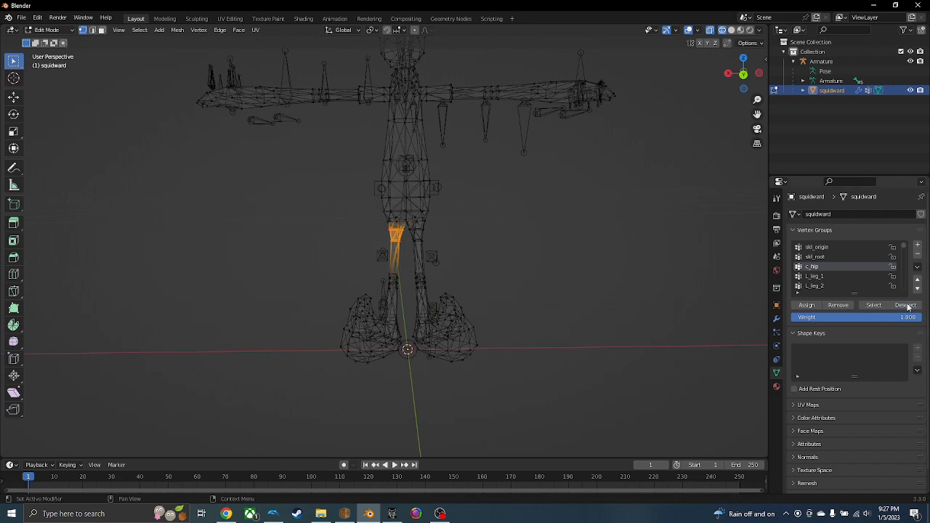
scroll(865, 283, "down", 4)
left_click(834, 278)
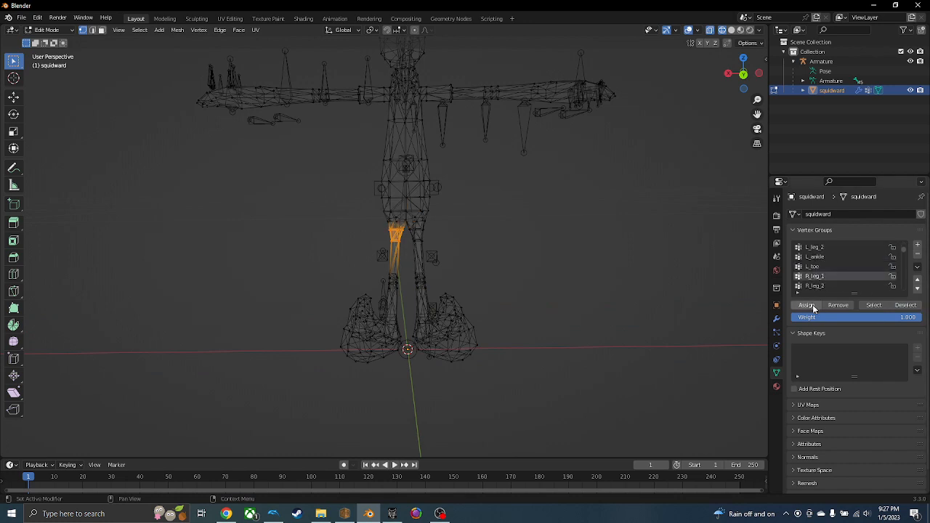
Select the knee vertices of the same leg and assign them to R_leg_2.
scroll(817, 286, "down", 2)
left_click(825, 269)
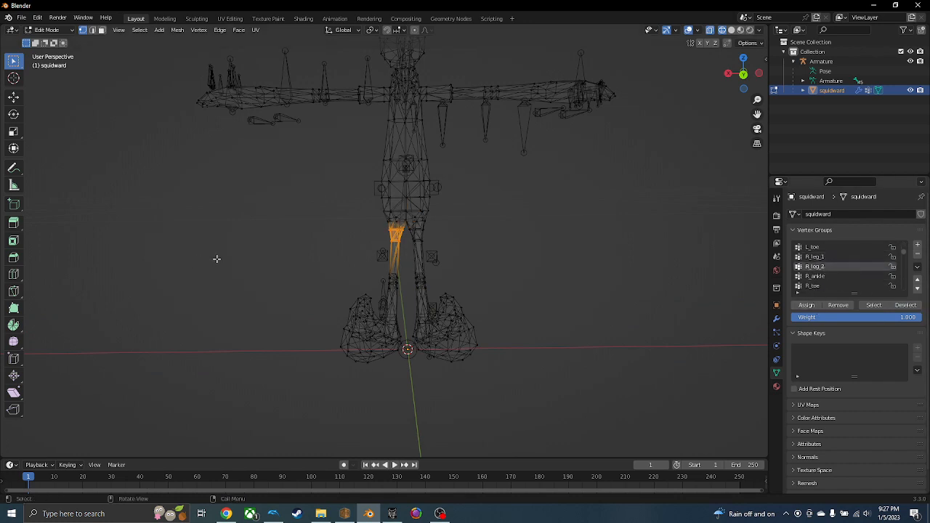
scroll(217, 260, "up", 2)
left_click_drag(374, 274, 409, 313)
middle_click_drag(410, 312, 353, 308)
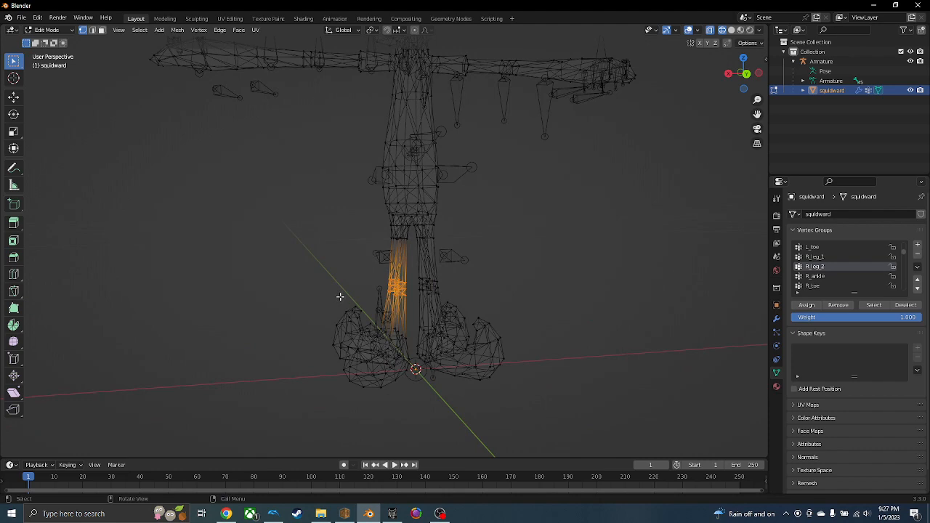
middle_click_drag(441, 278, 469, 315)
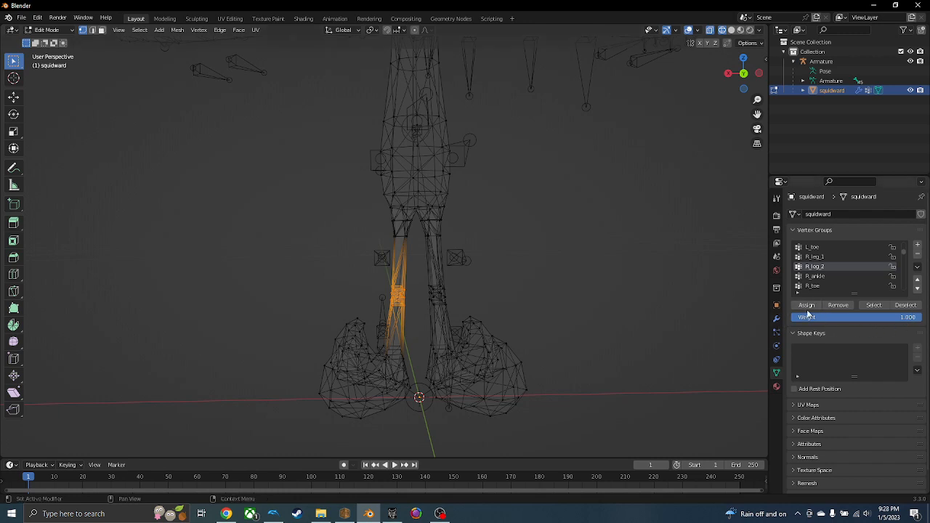
Select the foot vertices of the same leg, exclude those in R_leg_2, assign the rest to R_ankle and clear the selection.
left_click(819, 276)
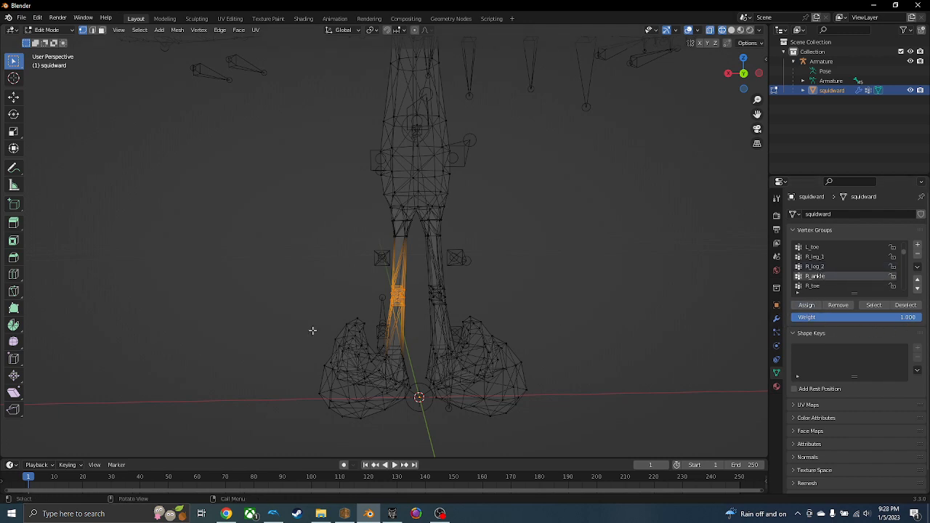
left_click_drag(304, 294, 416, 439)
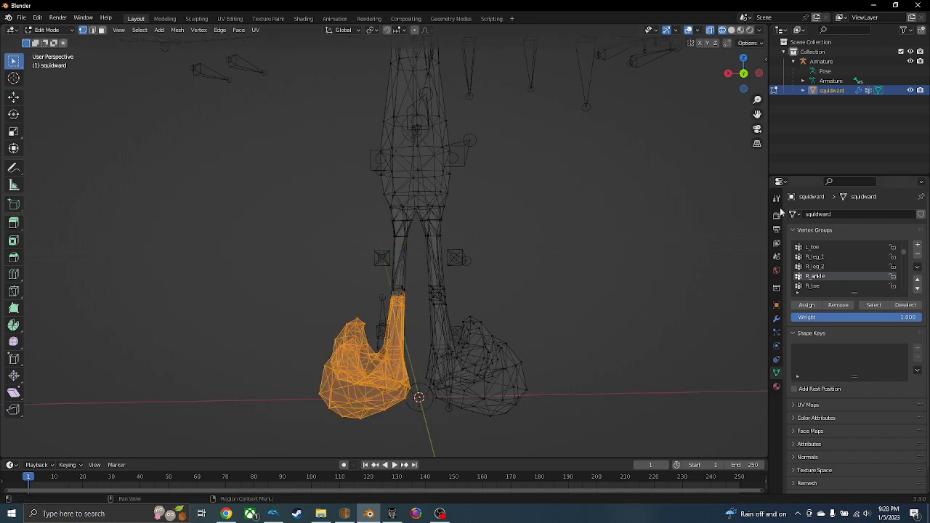
left_click(875, 267)
left_click(905, 305)
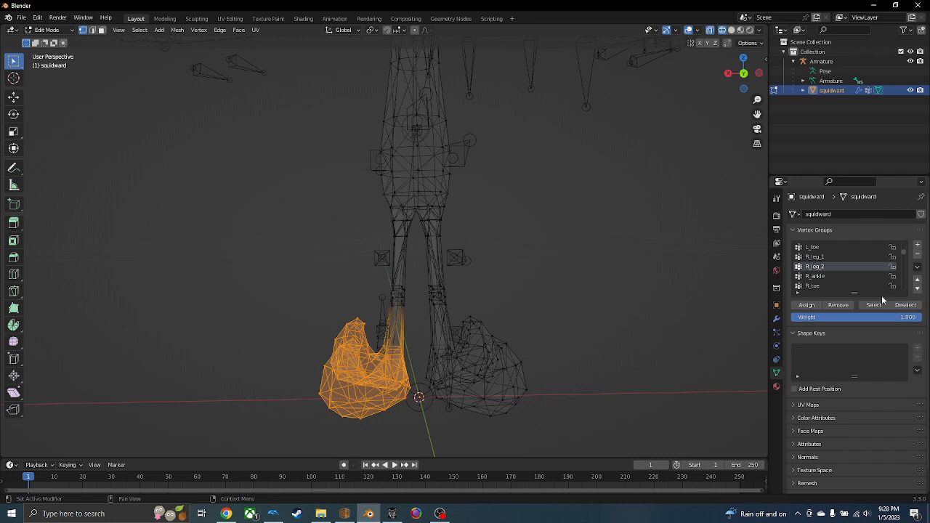
left_click(841, 276)
left_click(808, 308)
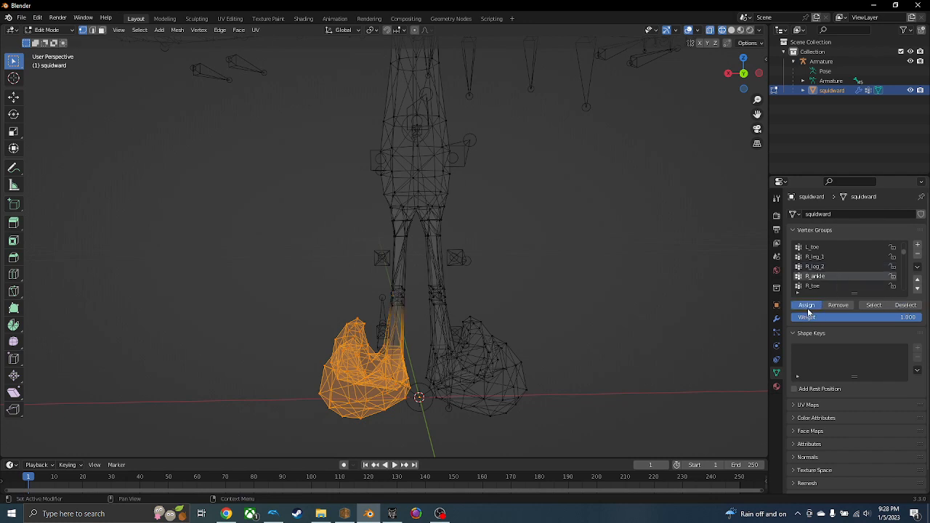
left_click(708, 299)
Check which vertices the c_hip group contains by selecting them, and clear the selection.
scroll(877, 261, "down", 3)
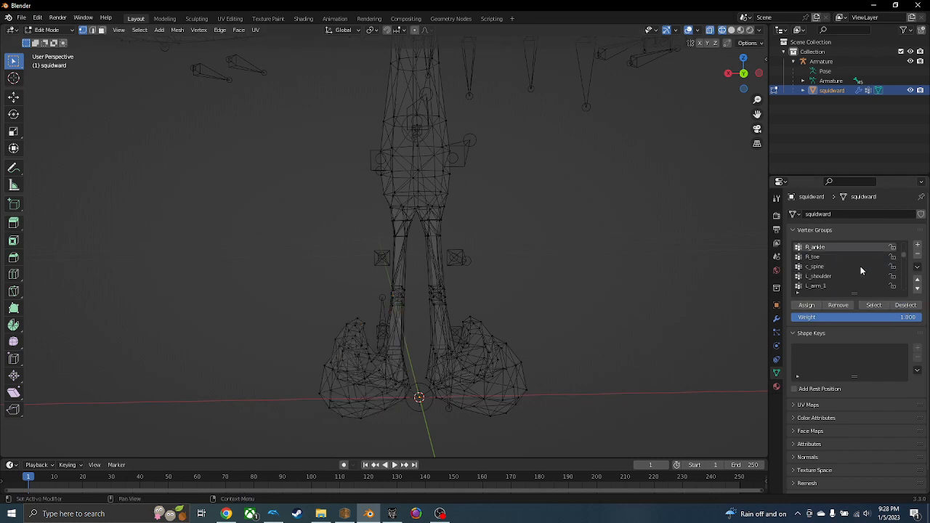
scroll(527, 262, "down", 3)
middle_click_drag(516, 218, 312, 232)
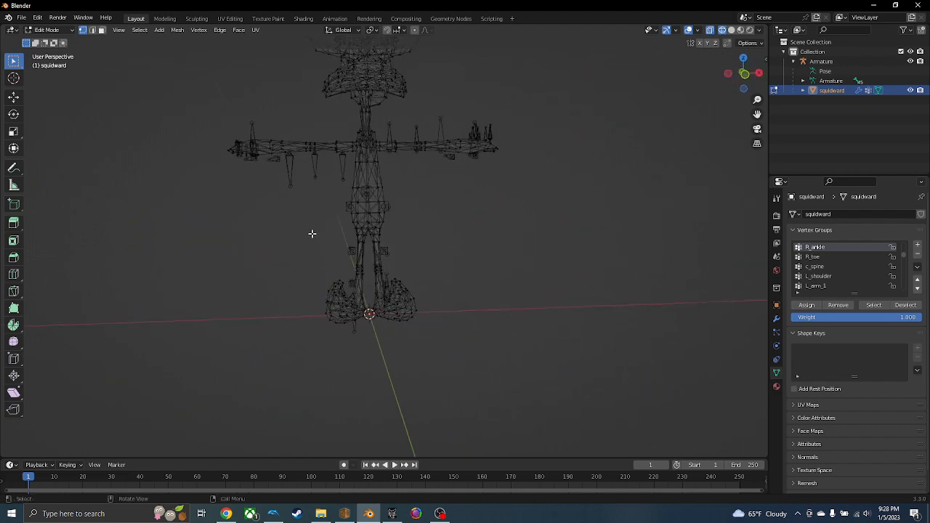
scroll(836, 256, "up", 3)
left_click(831, 266)
left_click(863, 305)
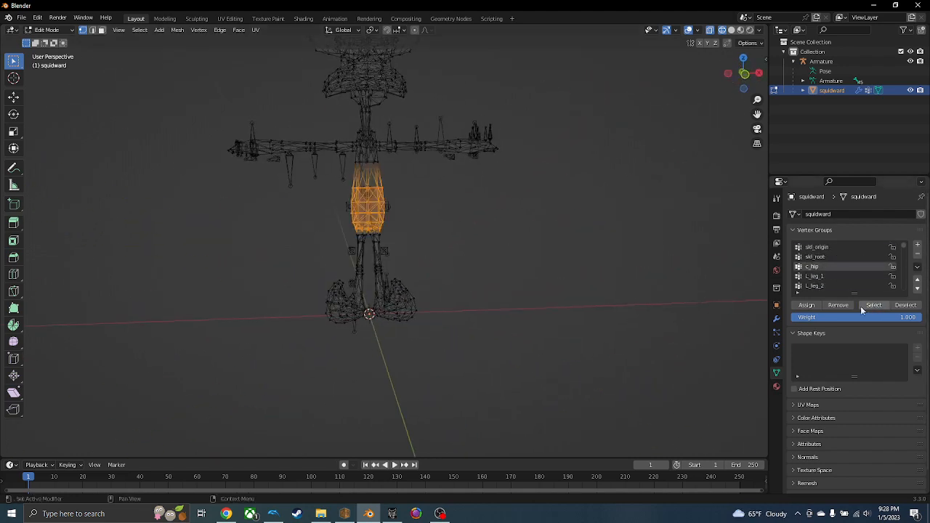
middle_click_drag(481, 235, 464, 234)
scroll(494, 231, "down", 1)
left_click(526, 229)
Select all vertices of Squidward's head, including the nose, and add the neck vertices to the selection.
scroll(866, 258, "down", 10)
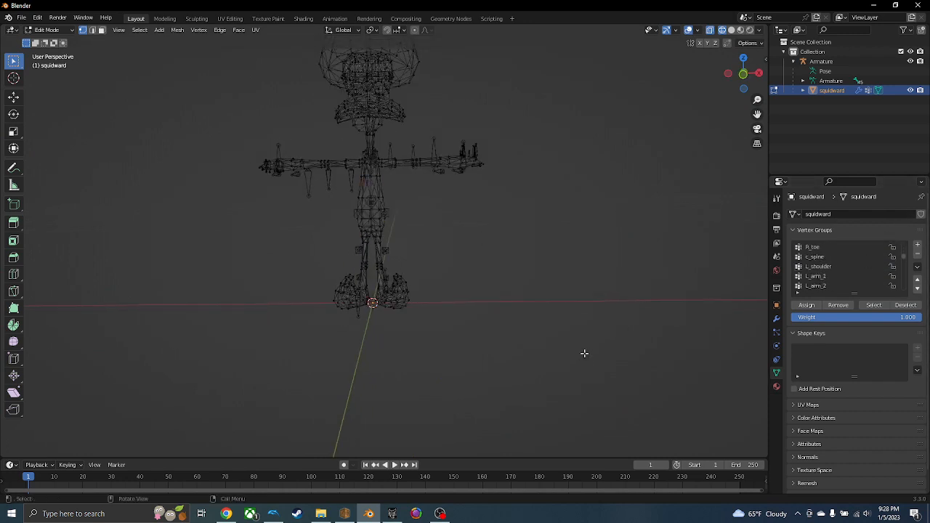
scroll(334, 242, "down", 1)
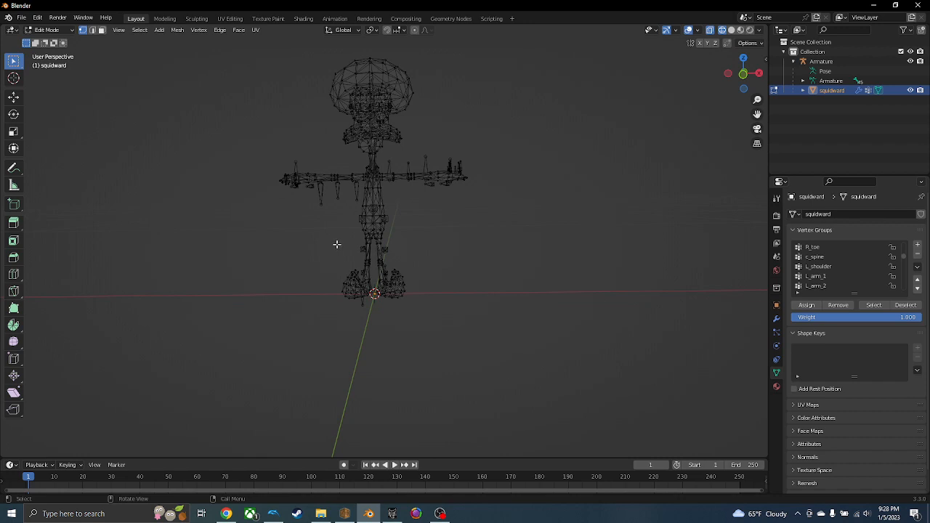
scroll(454, 143, "down", 1)
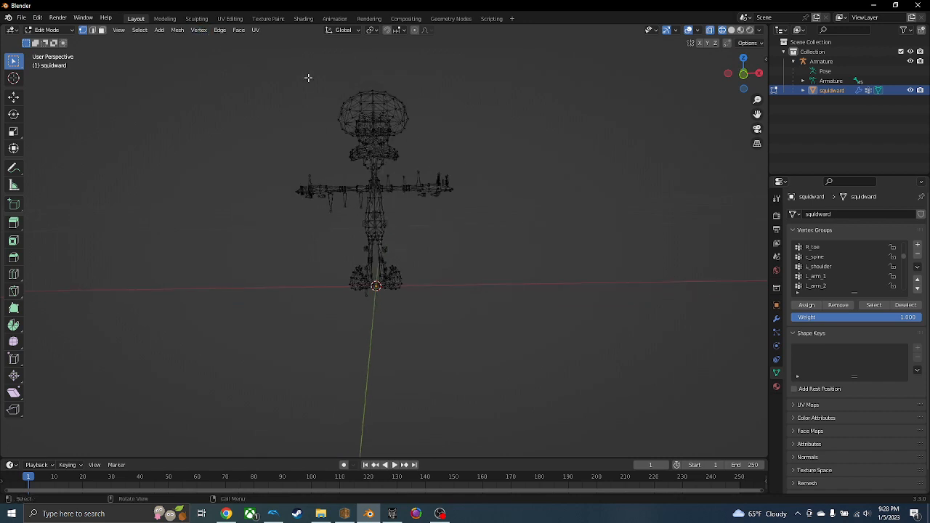
left_click_drag(308, 77, 433, 172)
middle_click_drag(435, 159, 319, 117)
left_click_drag(318, 114, 354, 144)
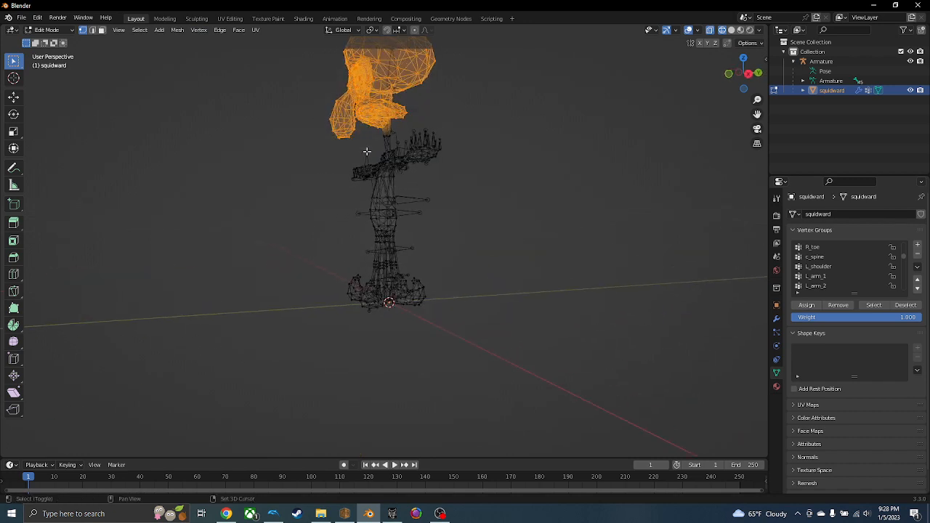
mouse_move(354, 144)
middle_mouse_down()
mouse_move(446, 141)
mouse_move(362, 129)
middle_mouse_up()
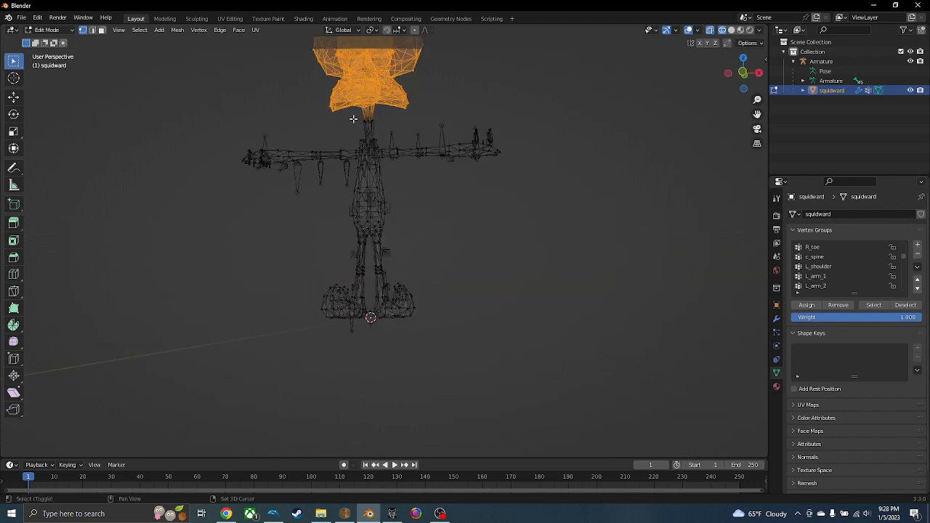
left_click_drag(353, 119, 391, 136, "shift")
middle_click_drag(391, 132, 377, 149)
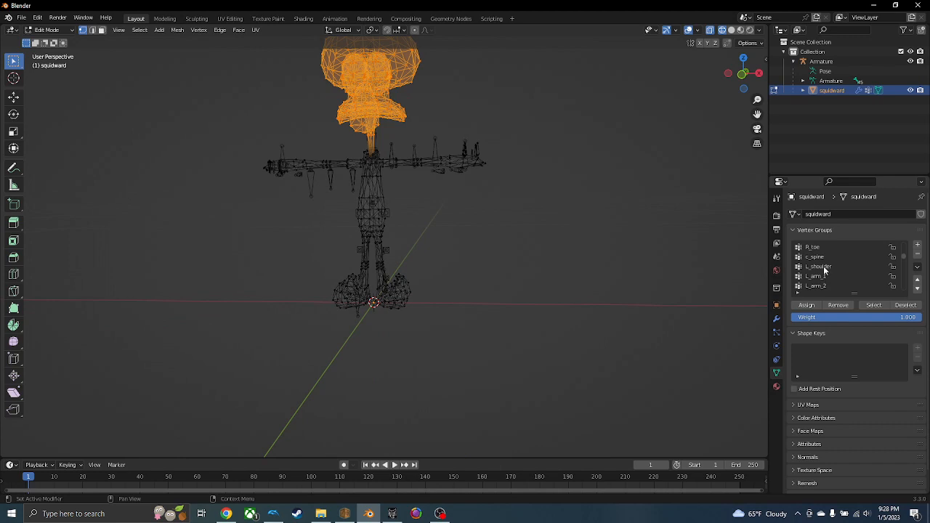
Make c_head the active vertex group while keeping the head and neck vertices selected.
scroll(824, 269, "down", 6)
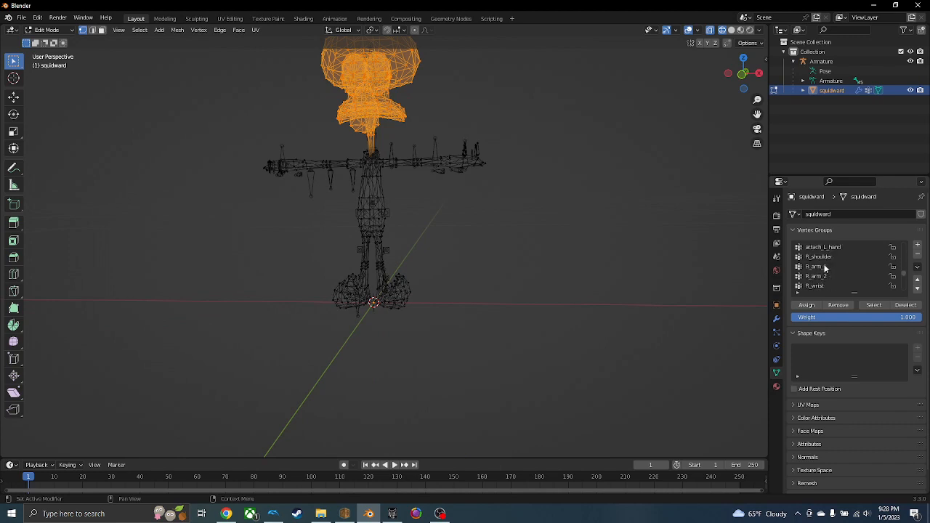
scroll(824, 269, "down", 5)
left_click(832, 287)
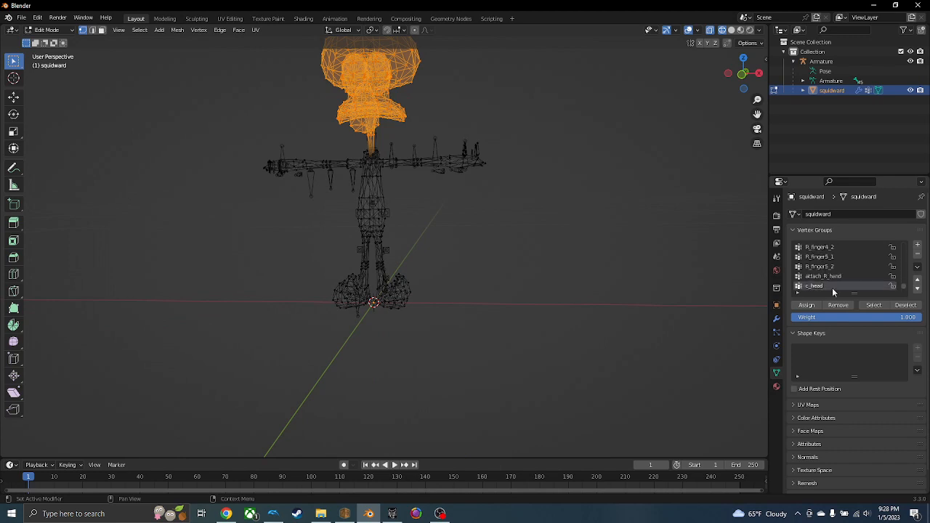
scroll(834, 284, "down", 2)
middle_click_drag(430, 221, 446, 224)
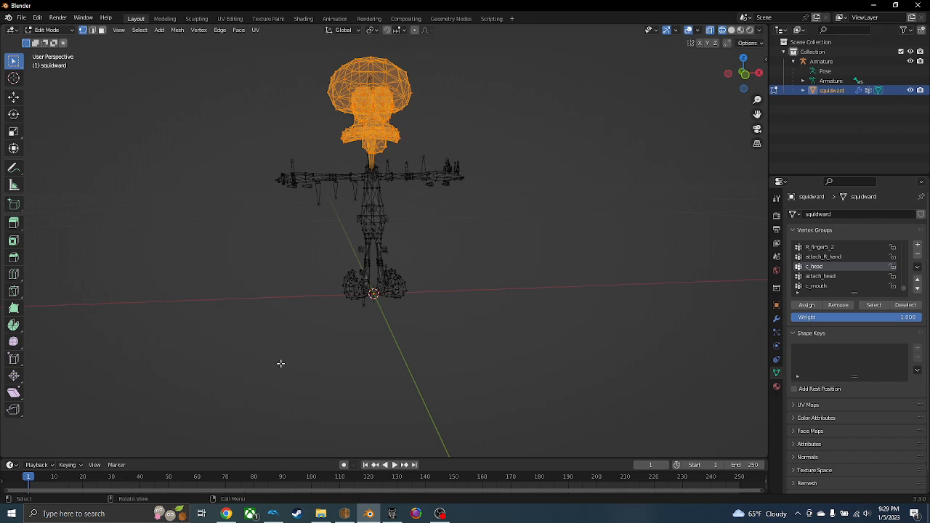
Inspect the head selection in solid shading, assign it to c_head and clear the selection.
mouse_move(550, 266)
middle_mouse_down()
mouse_move(486, 253)
mouse_move(563, 297)
middle_mouse_up()
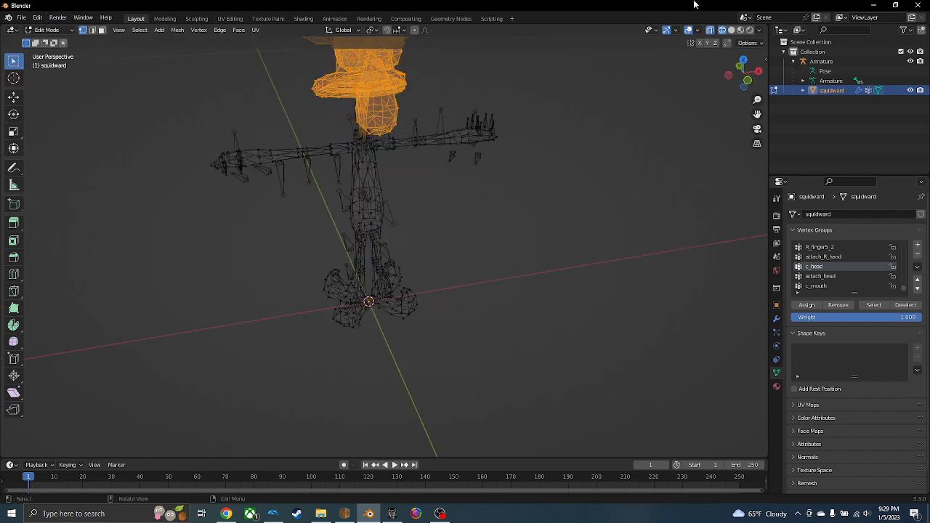
left_click(732, 31)
middle_click_drag(357, 207, 324, 133)
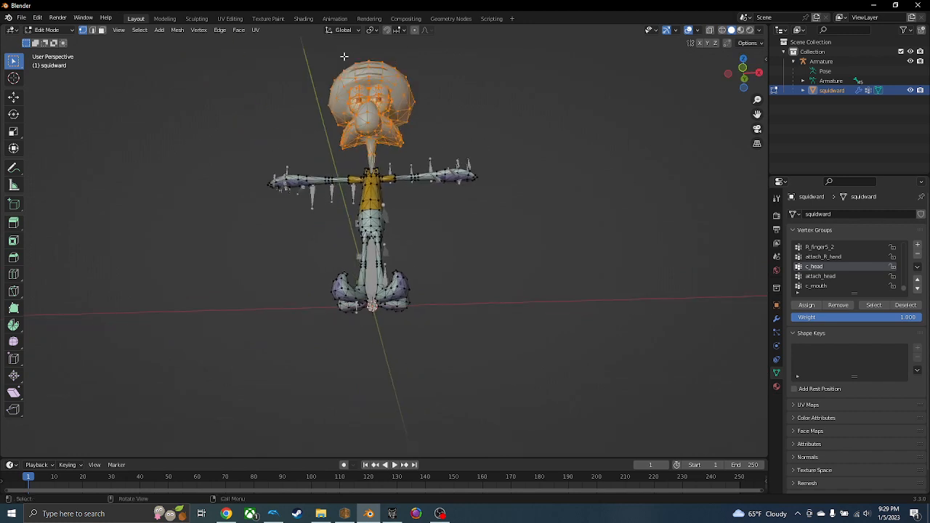
scroll(458, 197, "down", 1)
middle_click_drag(640, 179, 651, 234)
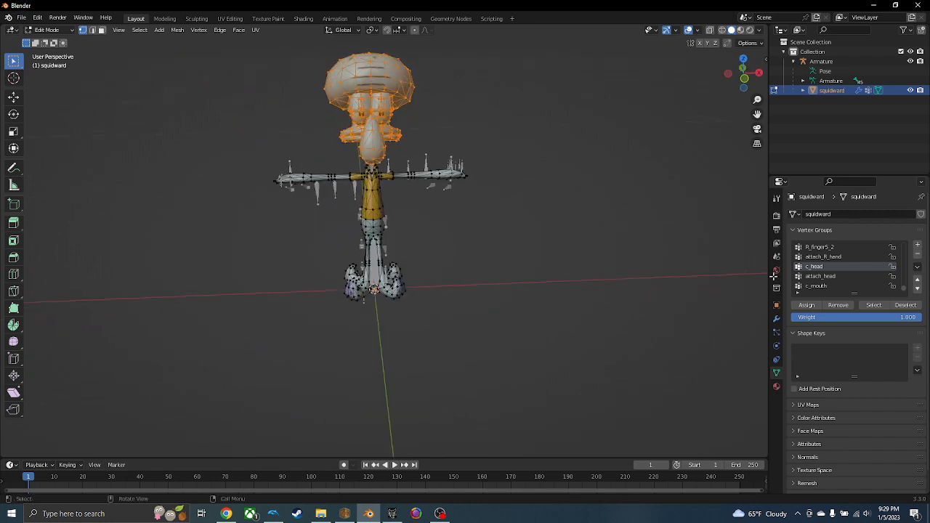
left_click(813, 305)
key("alt+a")
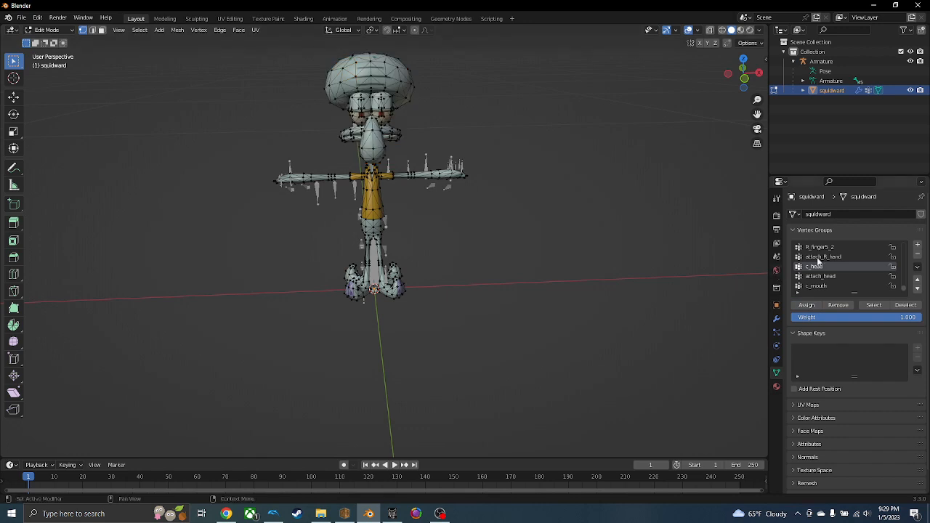
Switch to wireframe display, make c_spine the active vertex group and select the upper torso vertices, including the shoulder and neck joints.
scroll(845, 255, "up", 5)
scroll(842, 251, "up", 10)
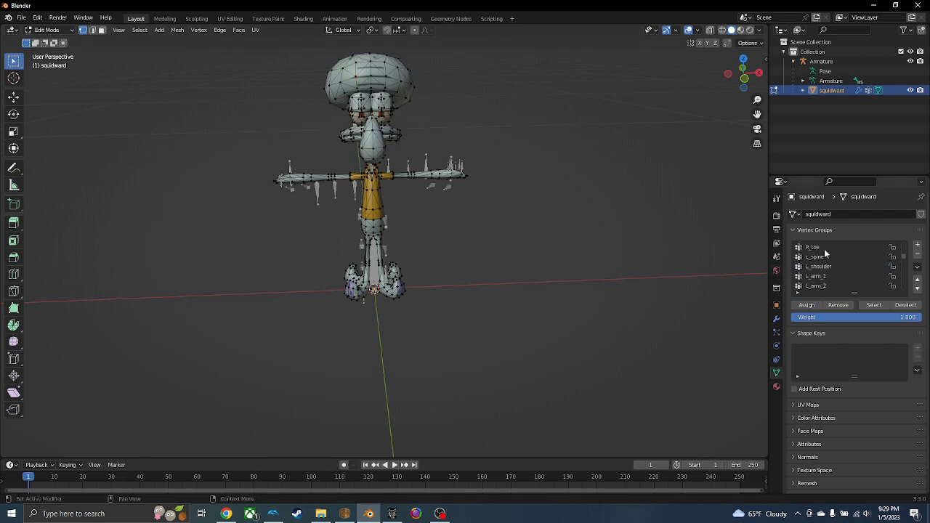
left_click(722, 29)
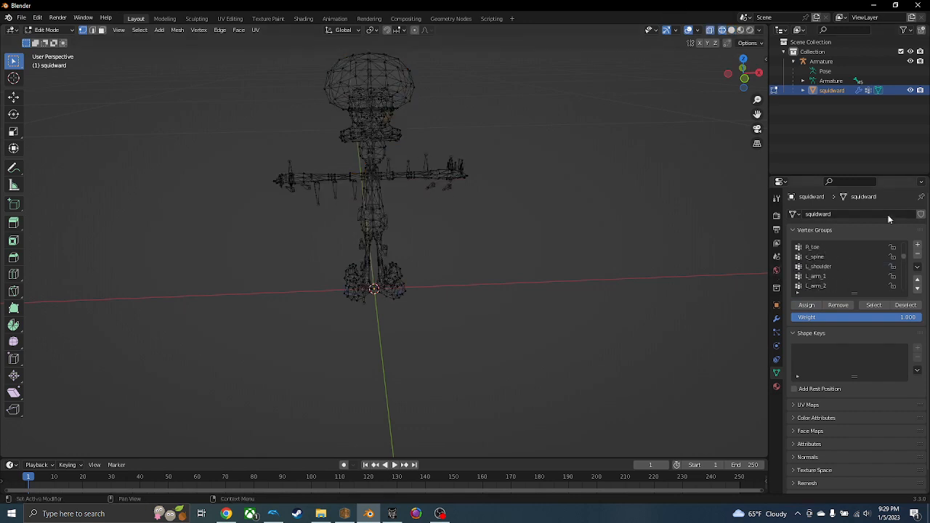
left_click(841, 255)
middle_click_drag(436, 239, 406, 193)
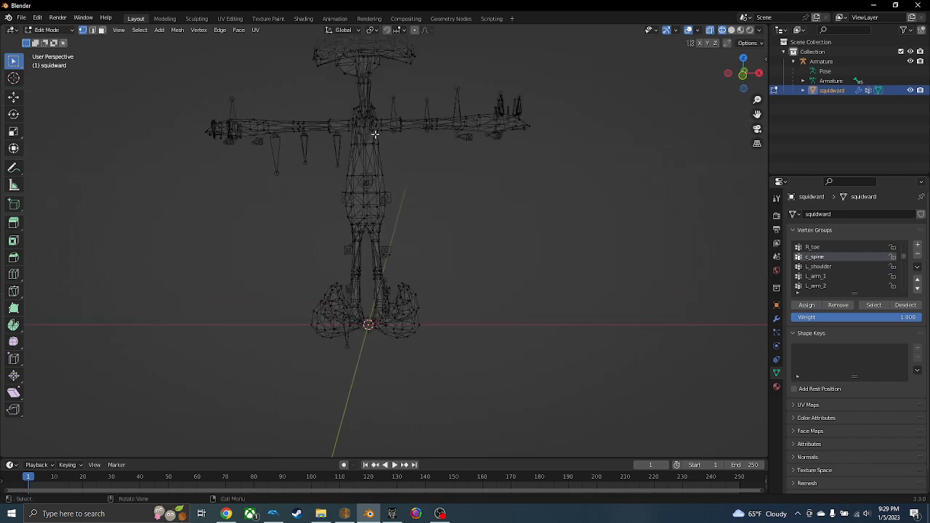
left_click_drag(344, 98, 385, 180)
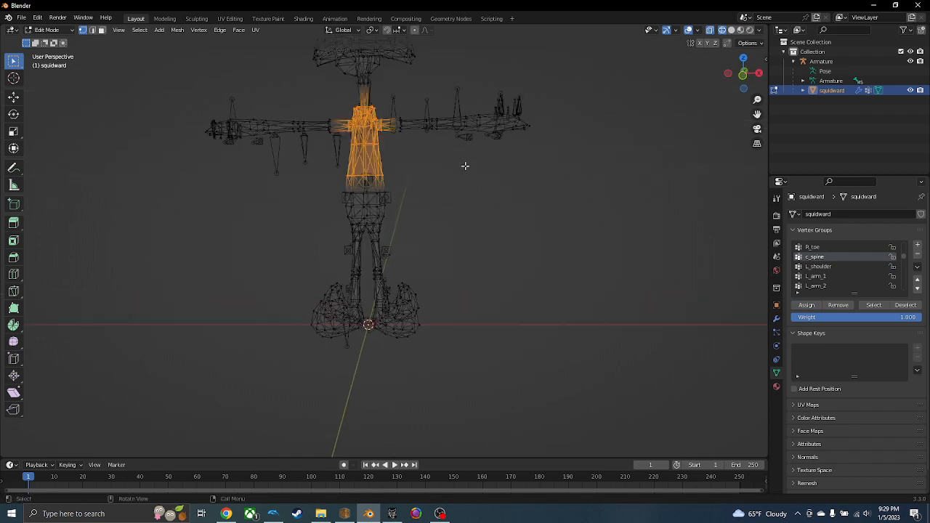
Remove the vertices that belong to the c_hip group from the torso selection.
scroll(465, 166, "up", 1)
scroll(850, 282, "down", 3)
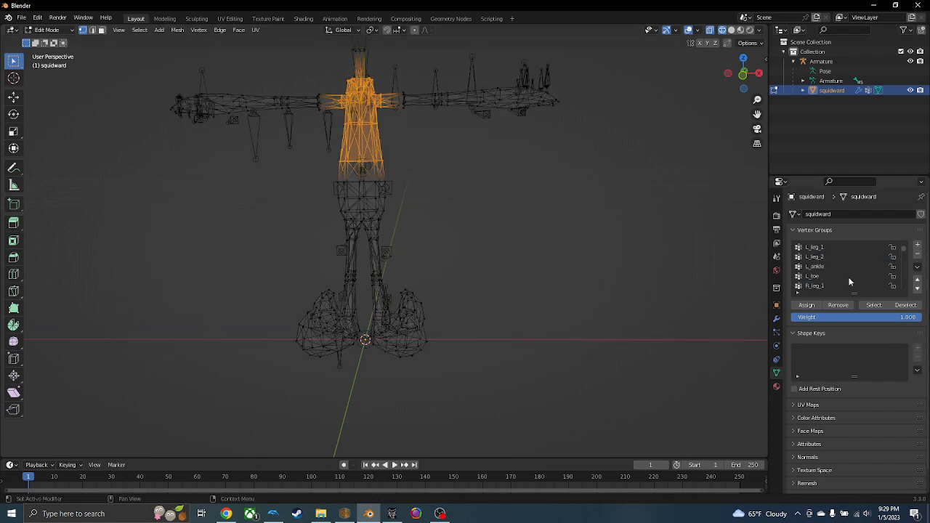
scroll(848, 276, "down", 8)
scroll(842, 273, "up", 10)
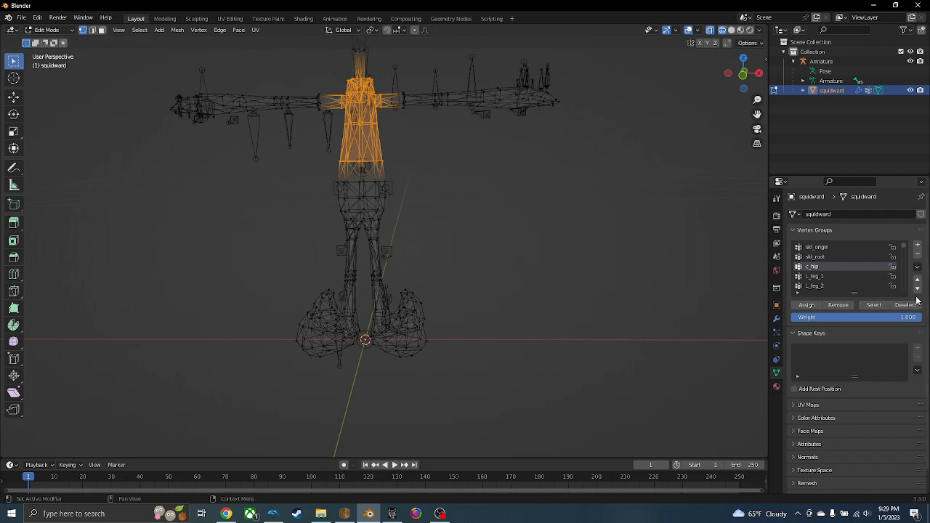
left_click(907, 305)
Assign the remaining upper torso selection to the c_spine vertex group.
scroll(859, 282, "down", 5)
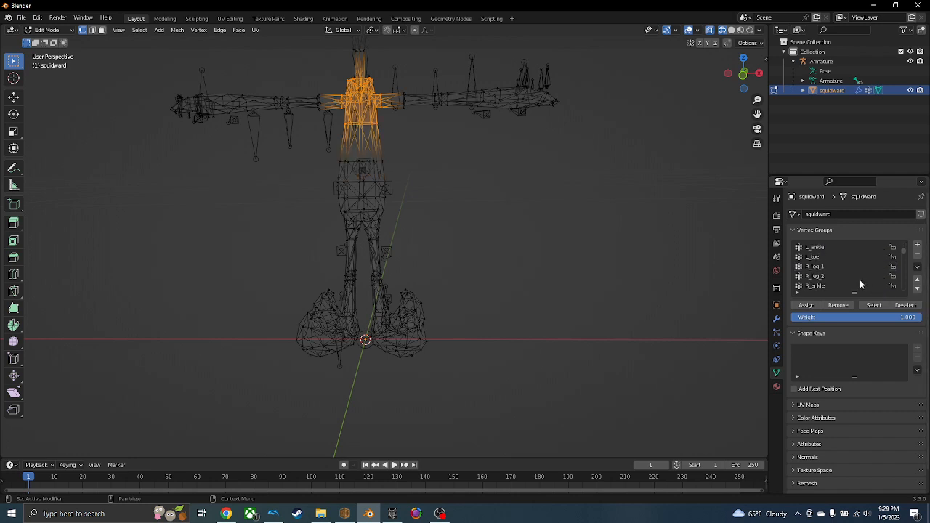
scroll(859, 282, "down", 2)
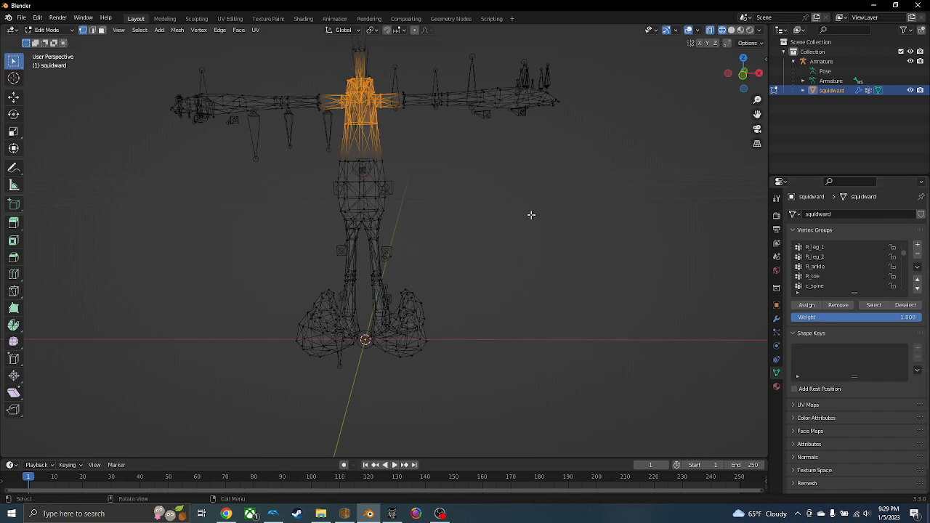
middle_click_drag(422, 102, 427, 104)
scroll(427, 103, "up", 1)
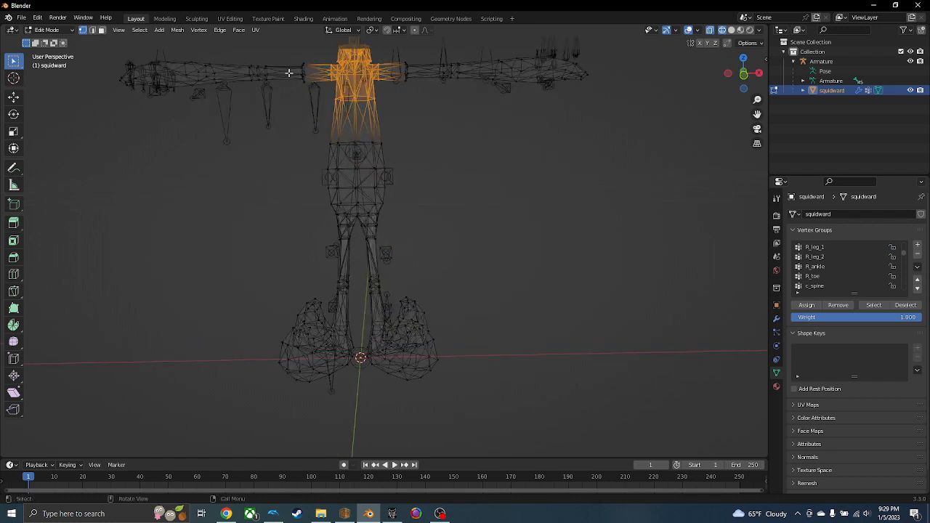
scroll(348, 58, "down", 1)
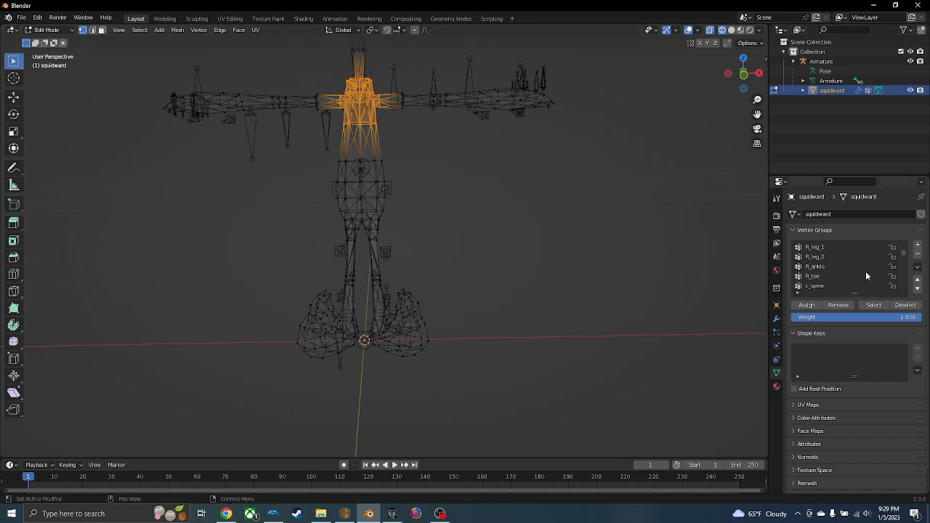
left_click(840, 284)
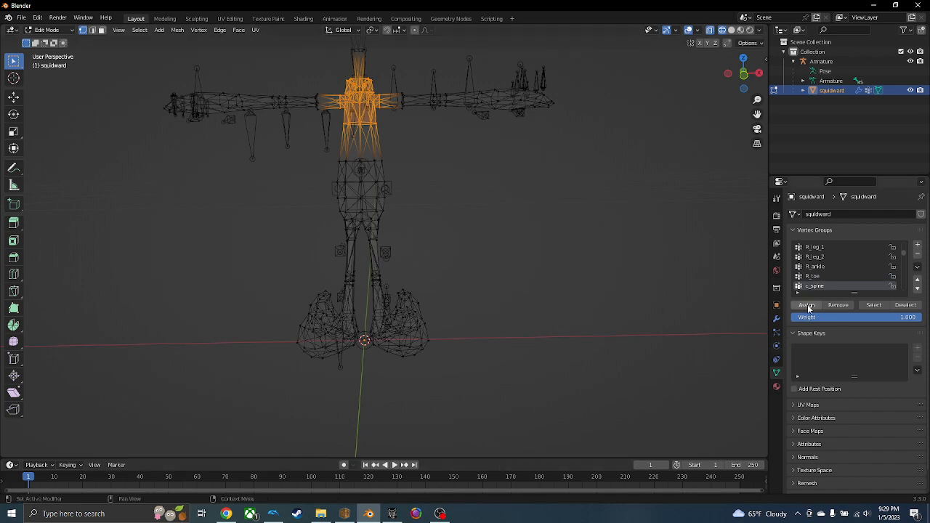
Clear the selection and check the c_spine assignment by selecting the group's vertices from behind the model.
middle_click_drag(669, 232, 394, 227)
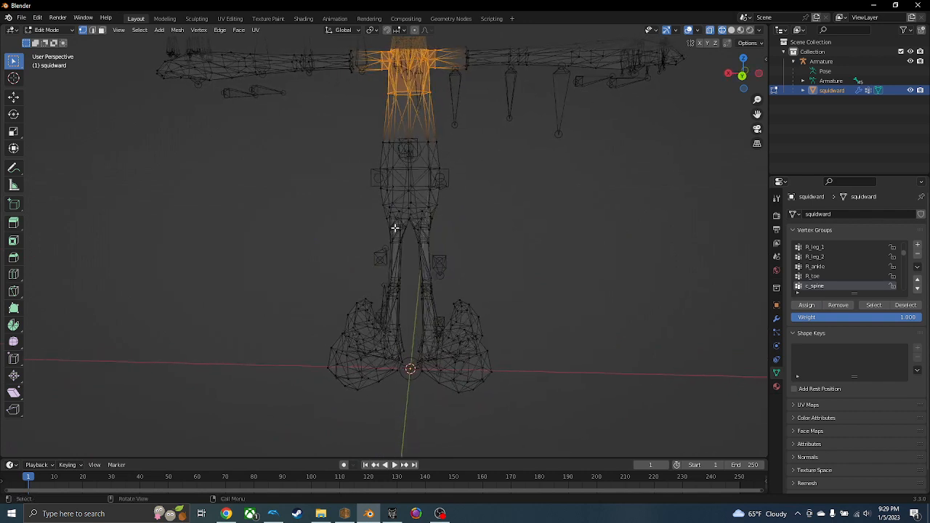
scroll(395, 228, "down", 1)
left_click(629, 301)
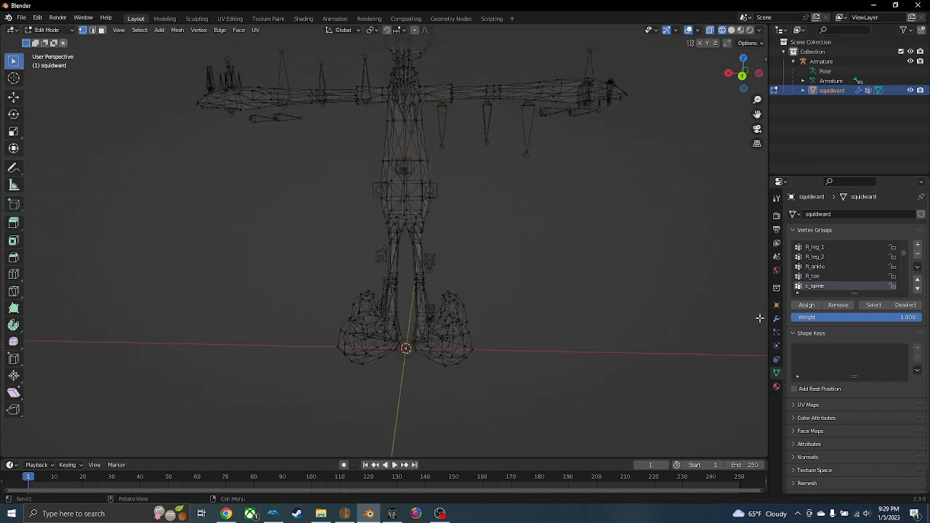
left_click(873, 306)
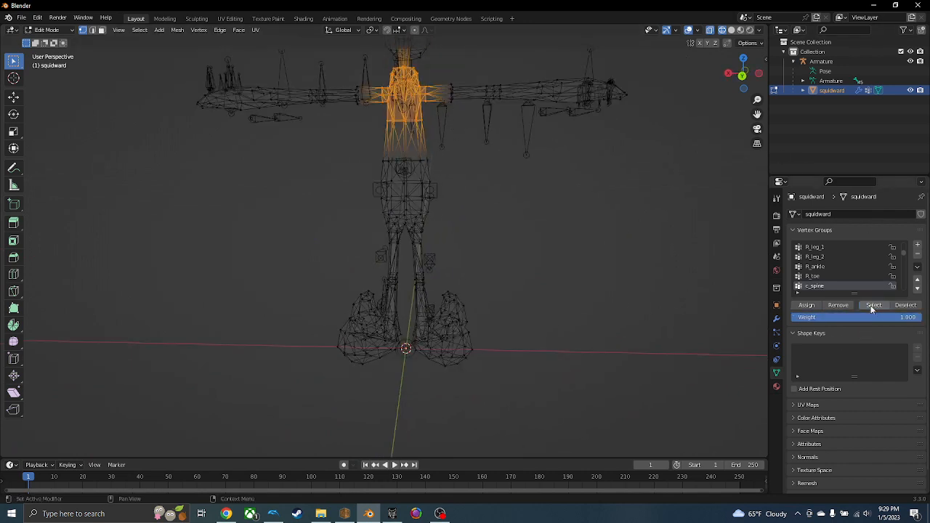
Select only the left upper arm vertices, from the shoulder joint to the elbow, and assign them to L_arm_1.
scroll(851, 289, "down", 1)
scroll(833, 268, "down", 2)
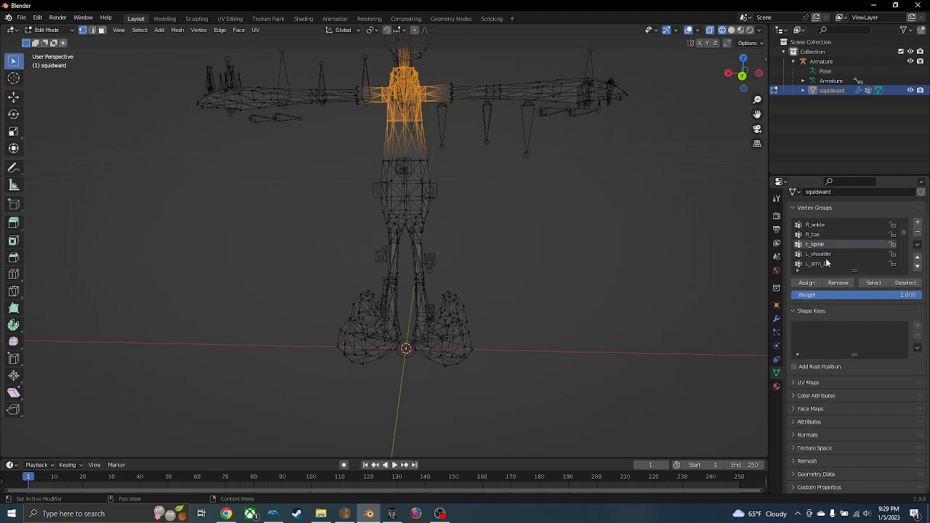
left_click(824, 254)
middle_click_drag(307, 59, 363, 107)
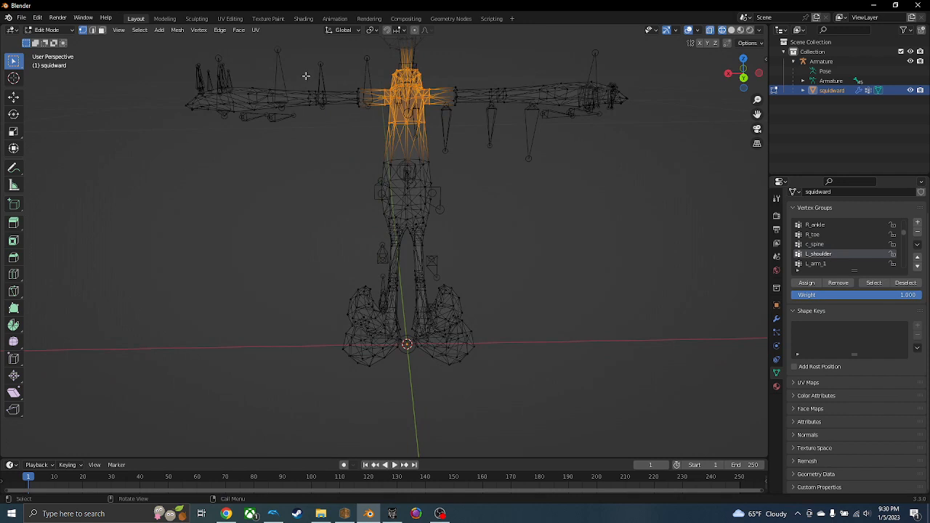
left_click(828, 265)
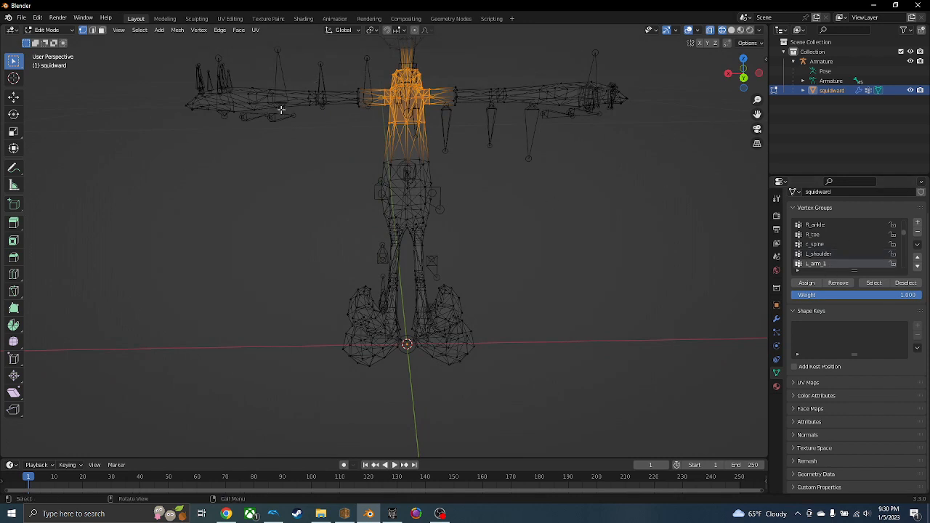
left_click_drag(320, 69, 369, 143)
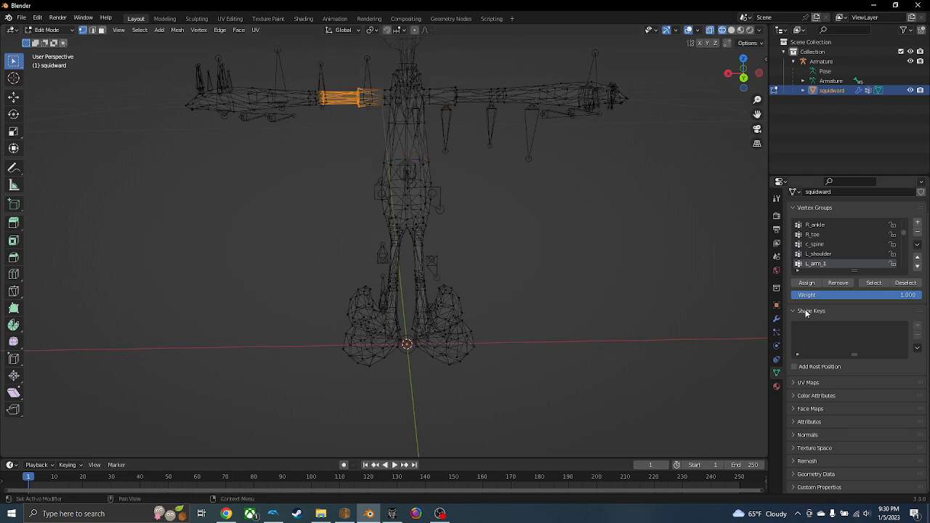
Select the vertices at the left elbow and assign them to the L_arm_2 vertex group.
scroll(837, 248, "down", 2)
left_click(828, 253)
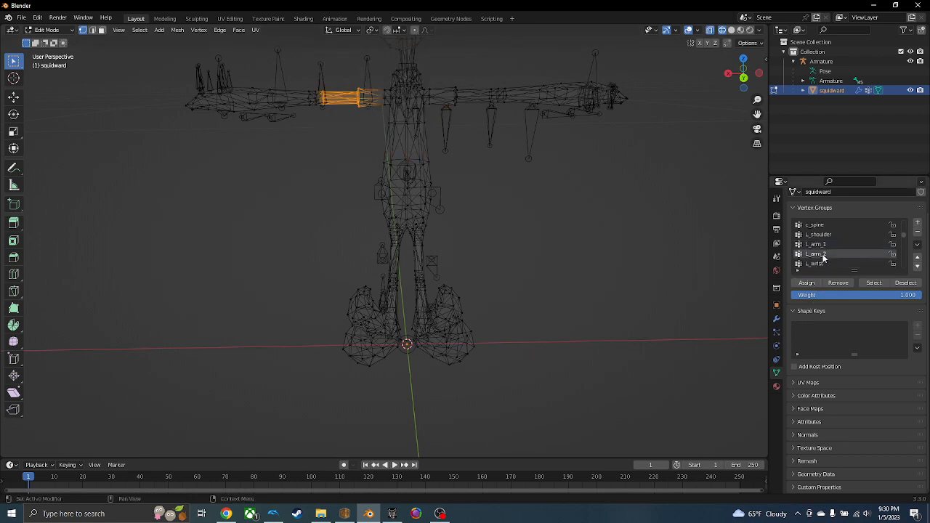
left_click_drag(293, 61, 319, 129)
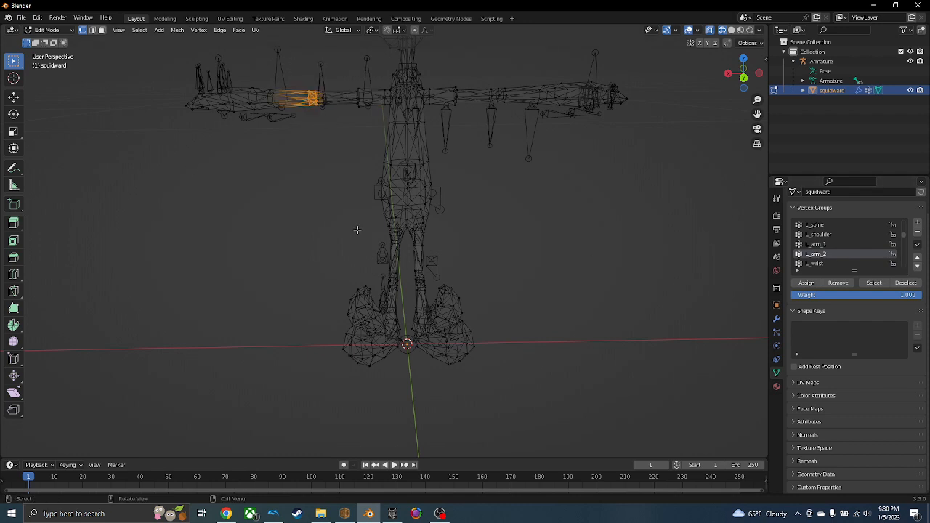
scroll(357, 230, "down", 1)
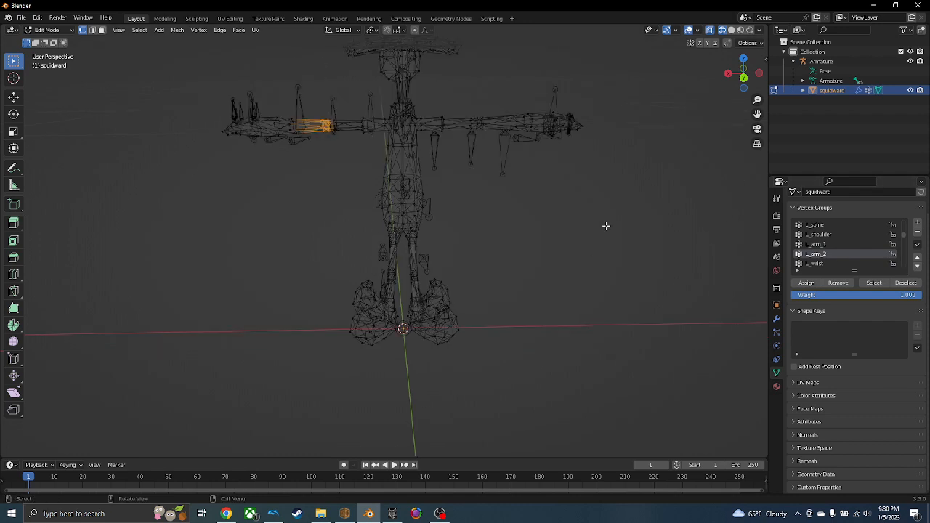
Select all vertices of the left wrist and hand and assign them to L_wrist.
left_click(816, 264)
scroll(836, 259, "down", 2)
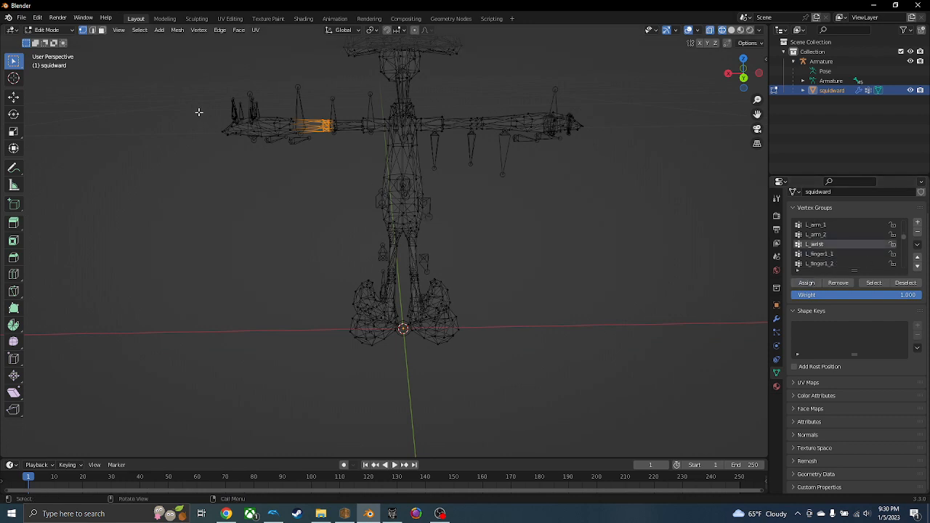
left_click_drag(198, 82, 308, 167)
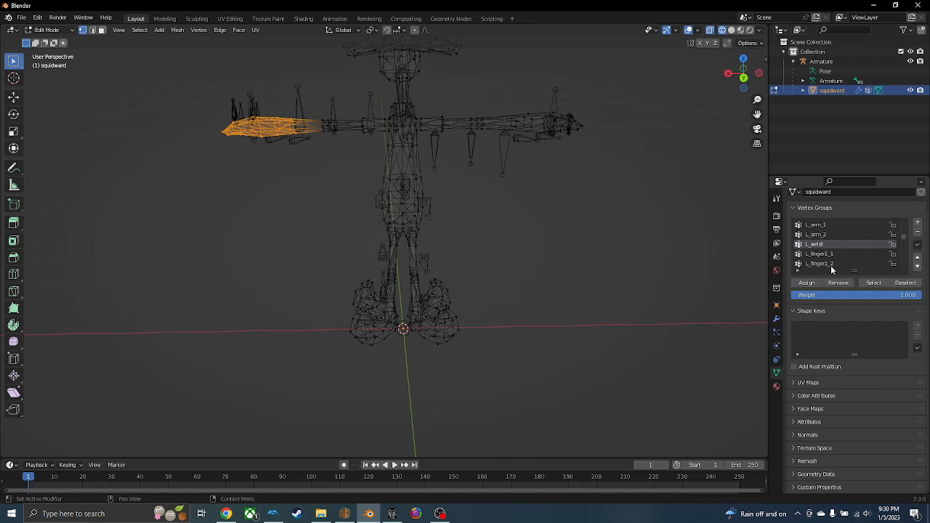
Pass over the left finger groups, select the right upper arm vertices and assign them to R_arm_1.
scroll(834, 267, "down", 5)
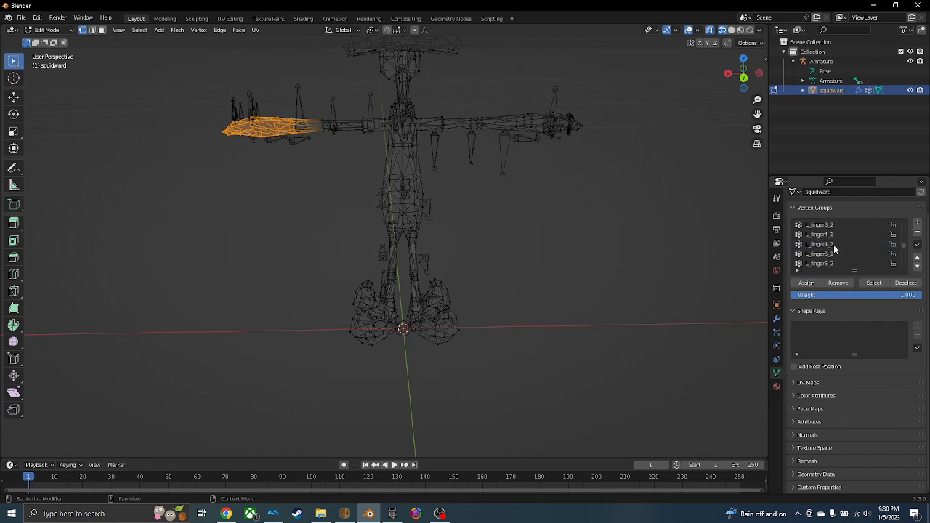
scroll(833, 262, "up", 5)
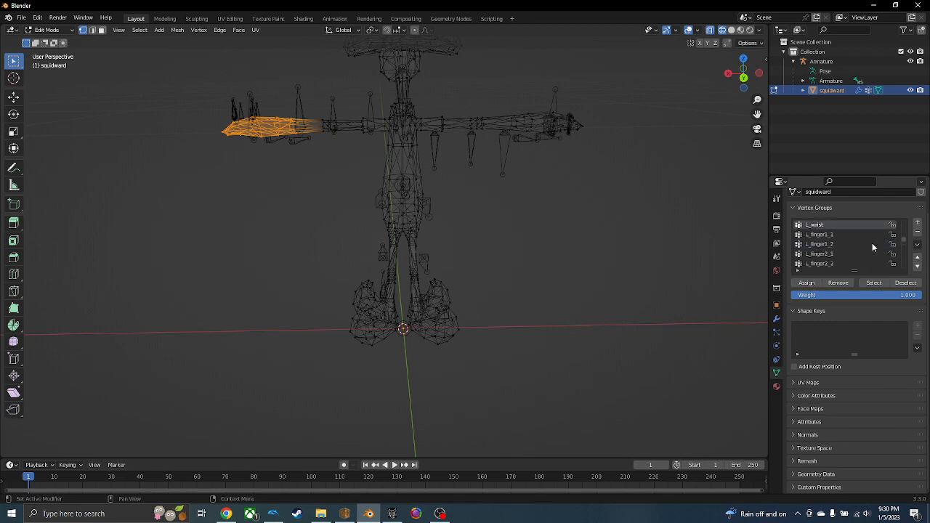
scroll(873, 248, "down", 8)
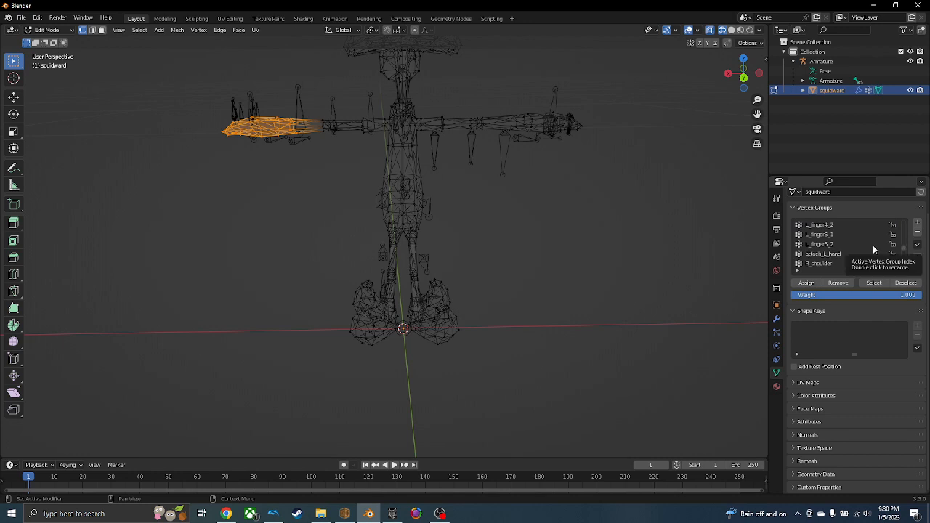
scroll(864, 247, "up", 7)
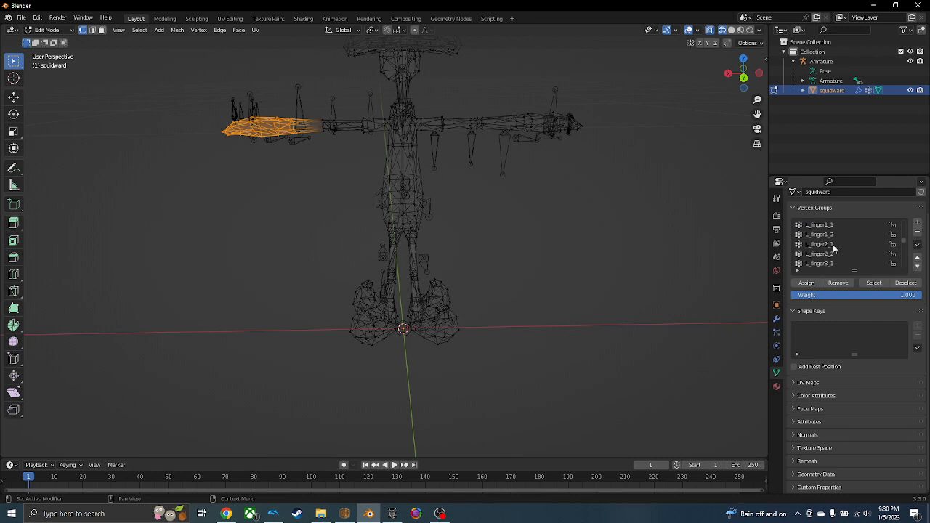
scroll(830, 247, "down", 2)
scroll(829, 249, "down", 2)
scroll(829, 249, "down", 3)
scroll(828, 249, "down", 5)
left_click(830, 224)
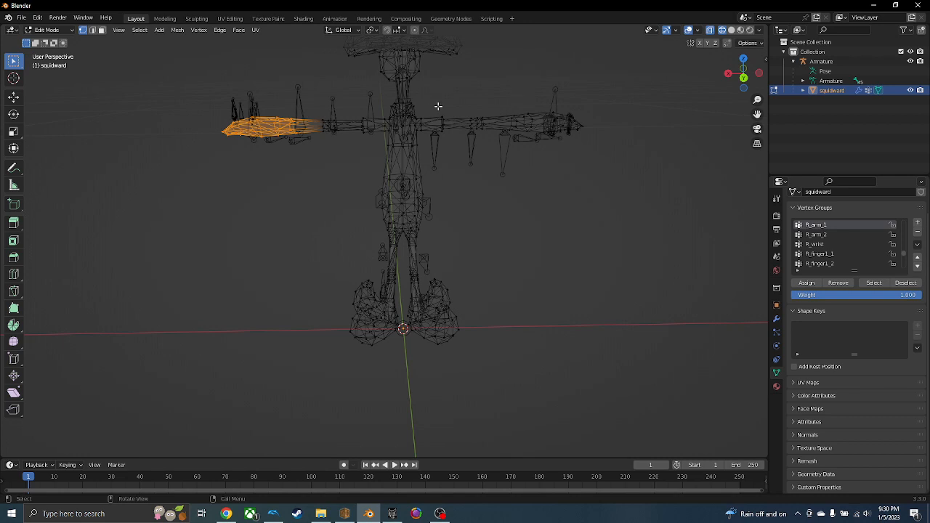
left_click_drag(435, 102, 476, 143)
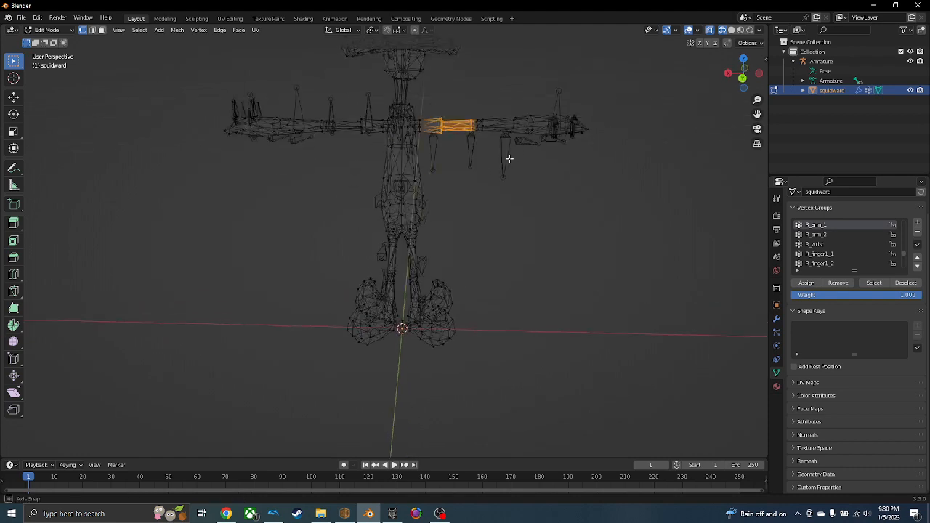
mouse_move(507, 157)
middle_mouse_down()
mouse_move(382, 173)
mouse_move(478, 129)
mouse_move(535, 141)
mouse_move(510, 141)
middle_mouse_up()
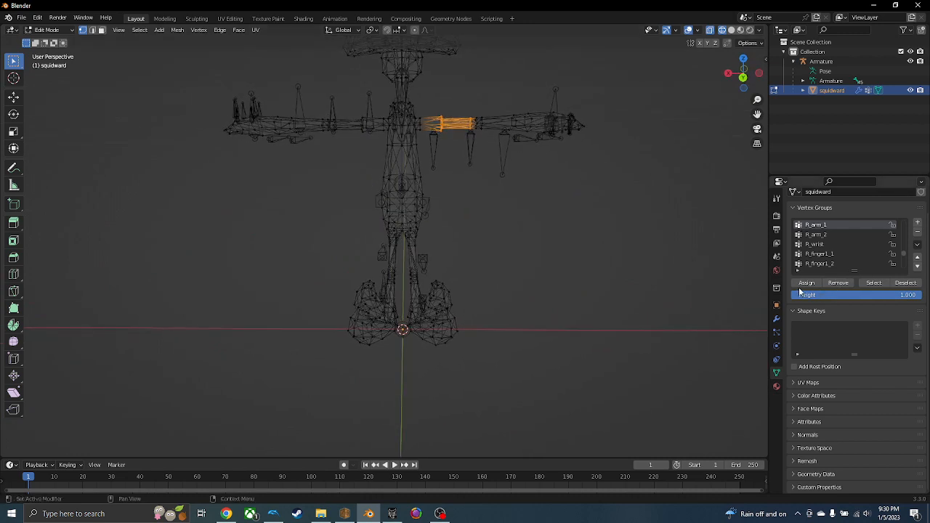
Select the vertices at the right elbow and assign them to the R_arm_2 vertex group.
left_click(824, 236)
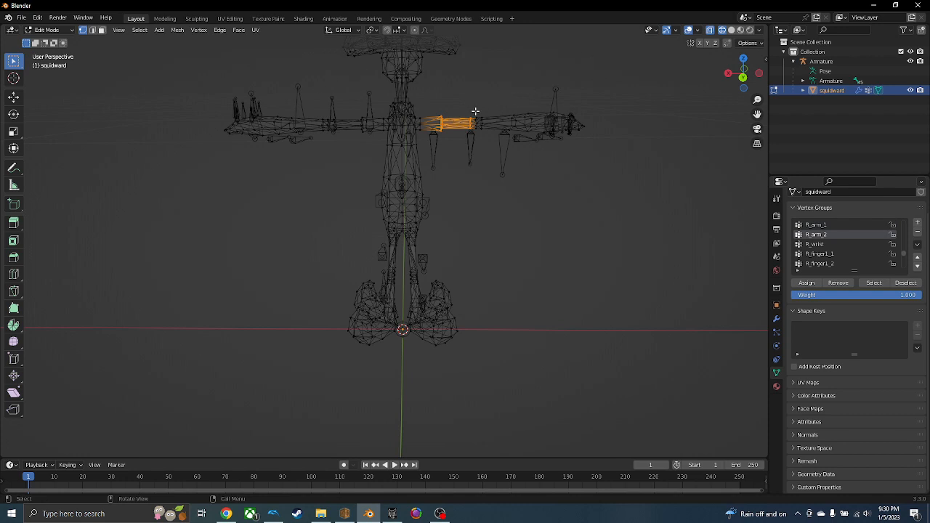
left_click_drag(475, 111, 500, 157)
left_click(813, 284)
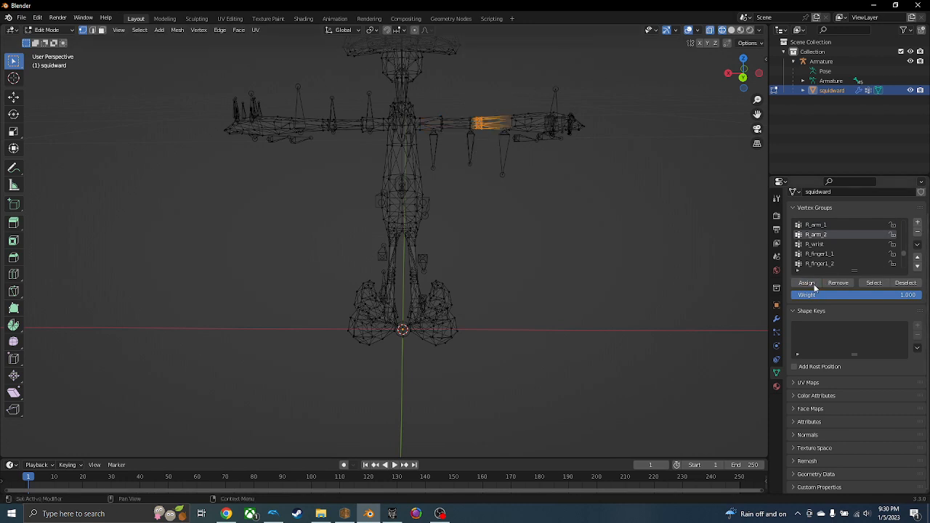
Select all vertices of the right wrist and hand and assign them to R_wrist.
left_click(822, 244)
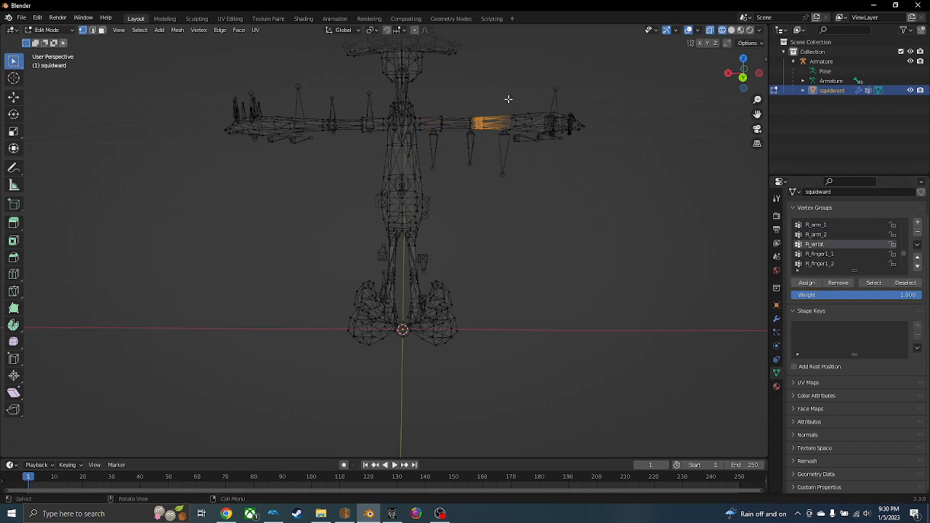
left_click_drag(508, 99, 641, 256)
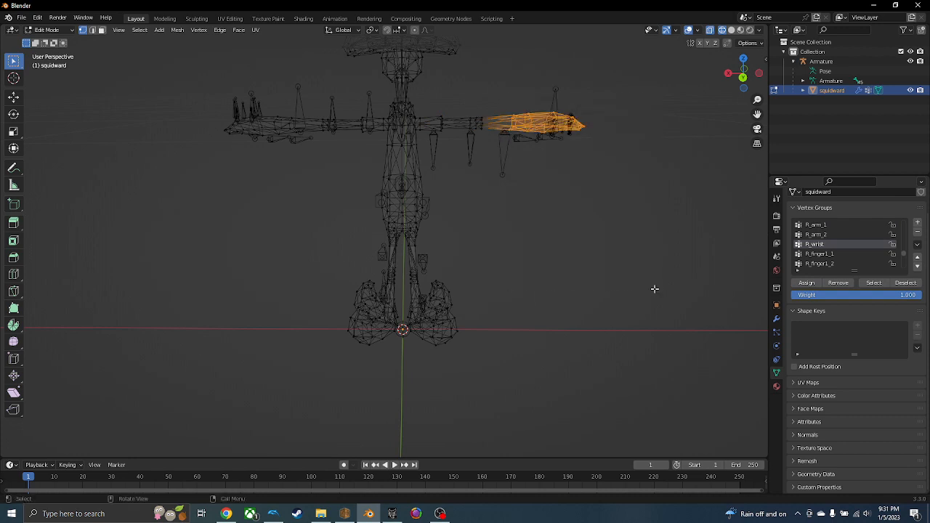
left_click(807, 283)
scroll(843, 234, "down", 5)
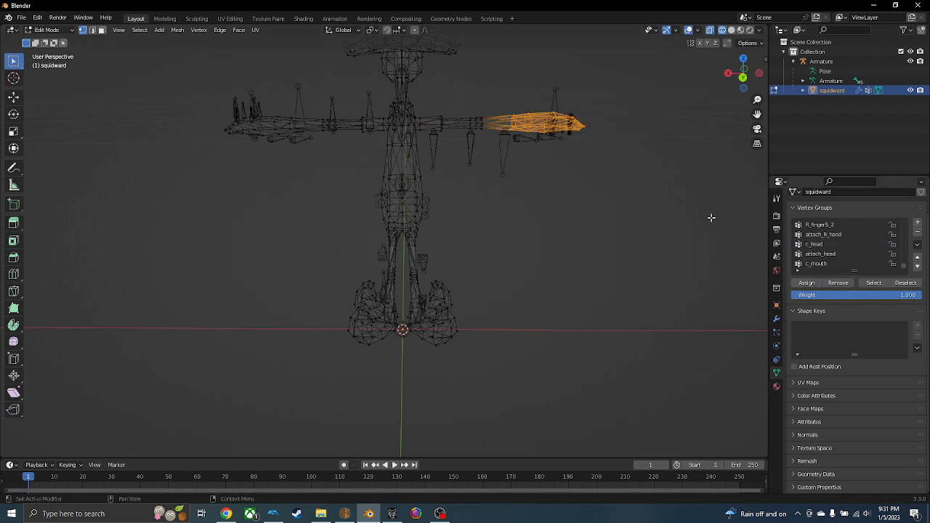
Normalize all vertex group weights of the squidward mesh in Weight Paint mode, and return to Object Mode.
middle_click_drag(376, 161, 289, 127)
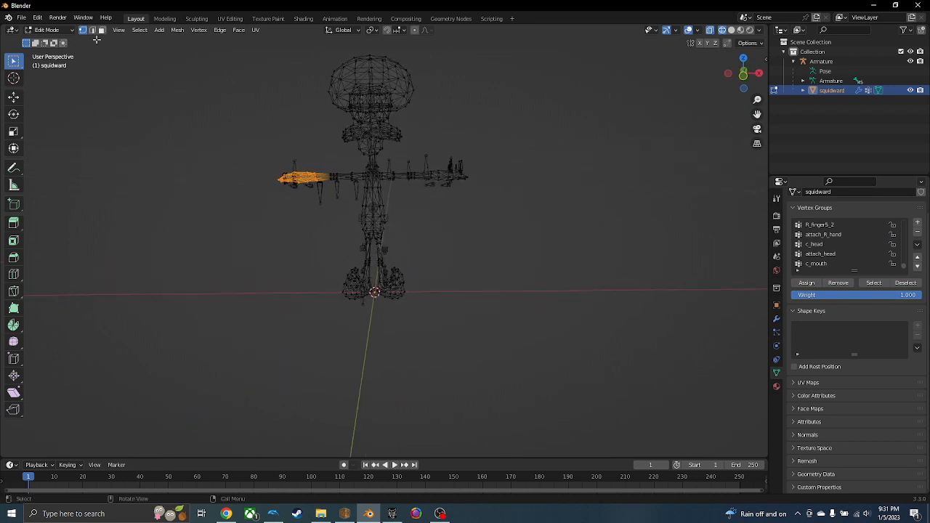
left_click(48, 31)
left_click(66, 82)
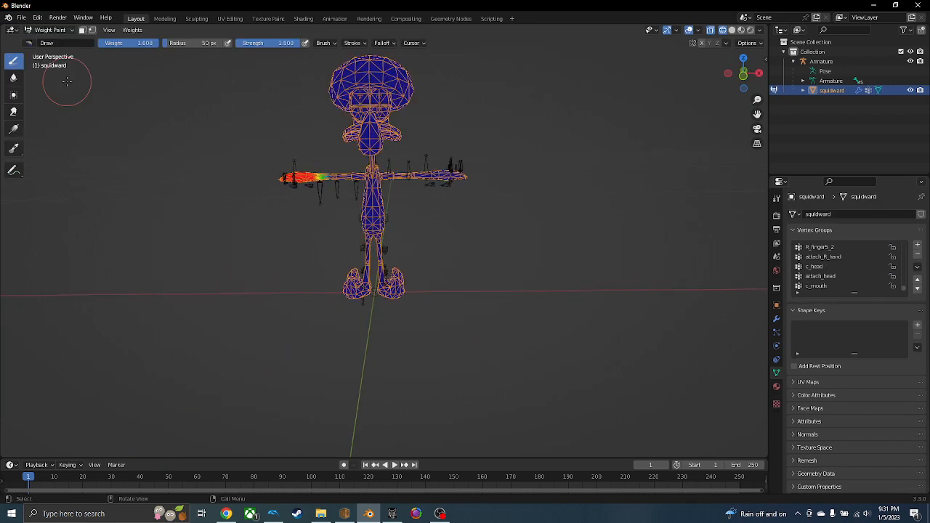
left_click(132, 30)
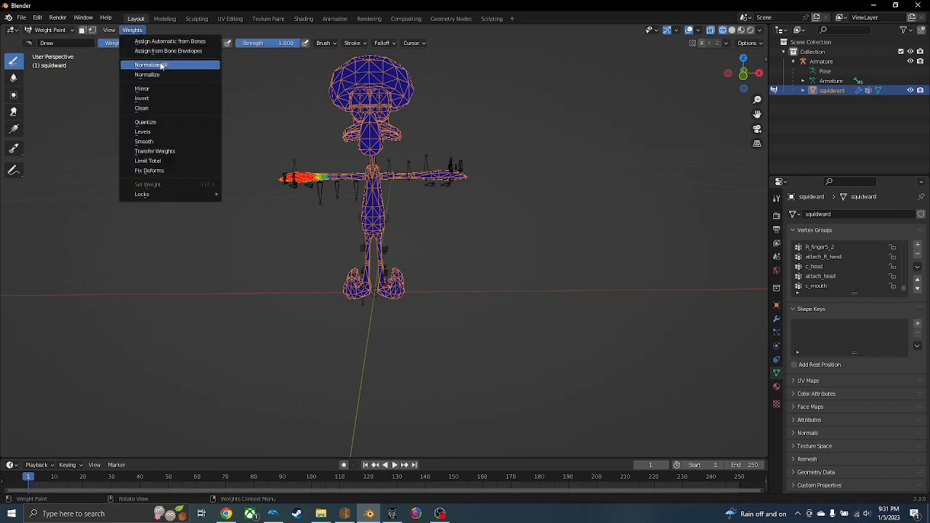
left_click(162, 65)
left_click(52, 31)
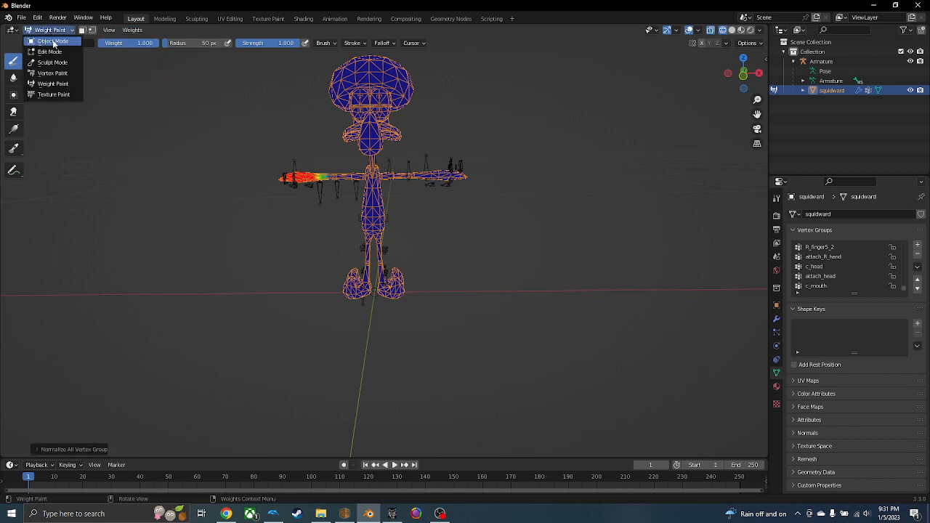
left_click(55, 44)
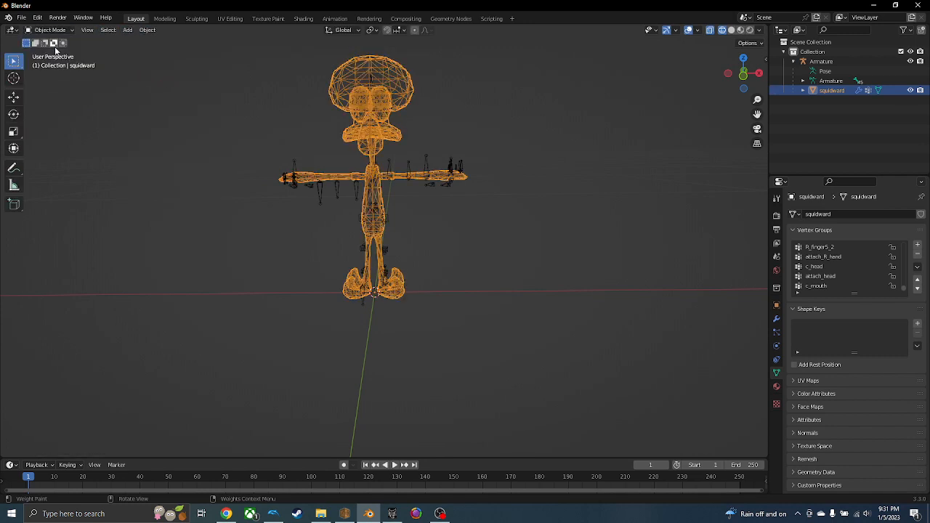
Test the armature in Pose Mode by moving its root bone along X, cancel the move, and return to Object Mode.
left_click(851, 72)
left_click(45, 31)
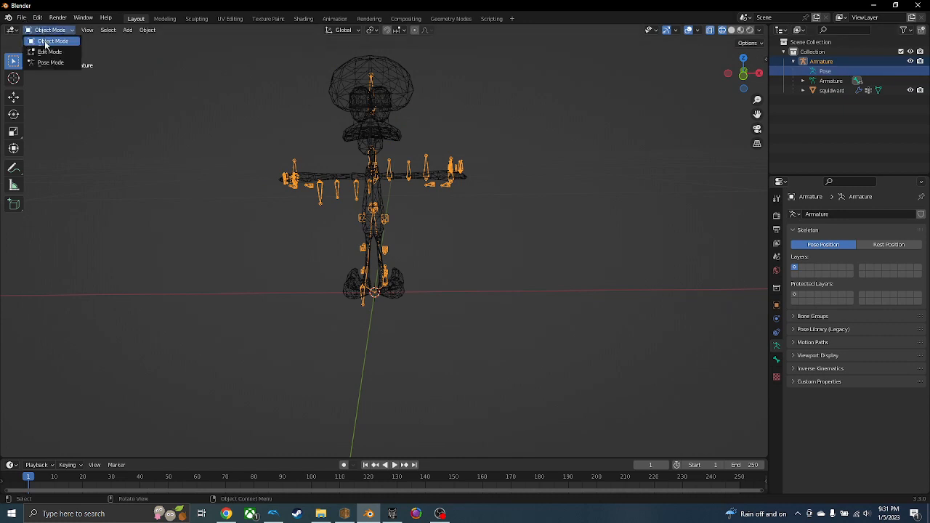
left_click(49, 63)
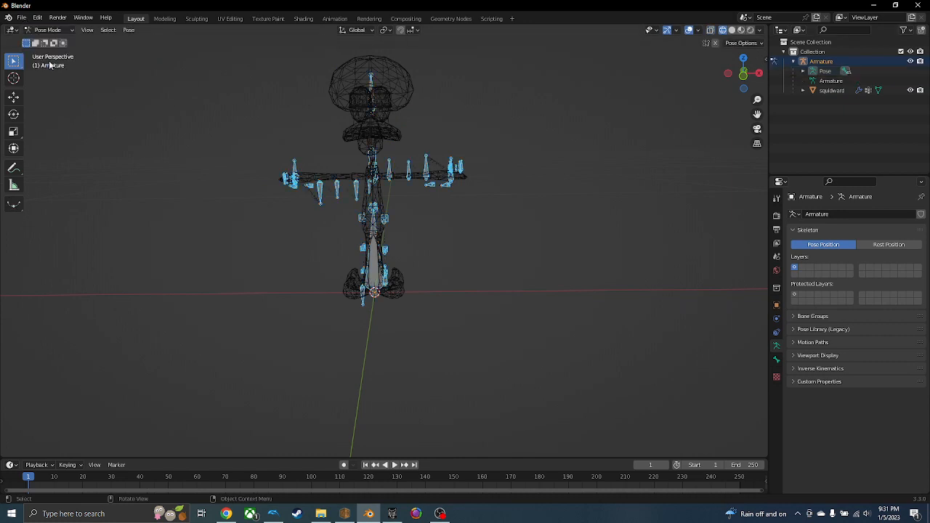
left_click(13, 97)
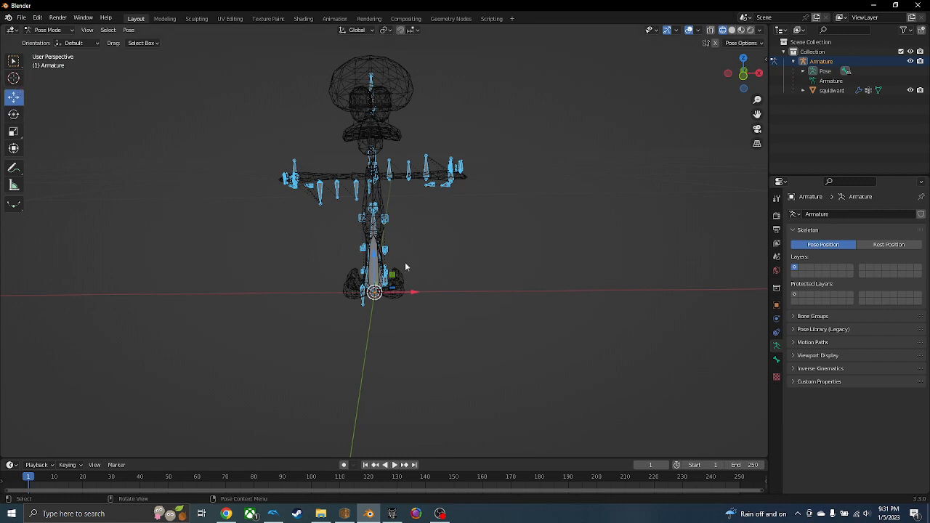
left_click_drag(414, 295, 206, 263)
right_click(206, 263)
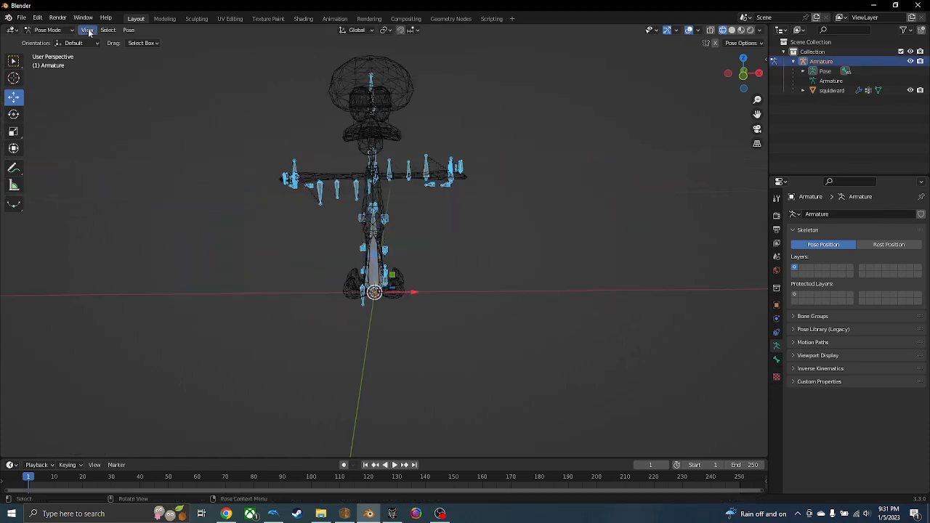
left_click(47, 30)
left_click(51, 41)
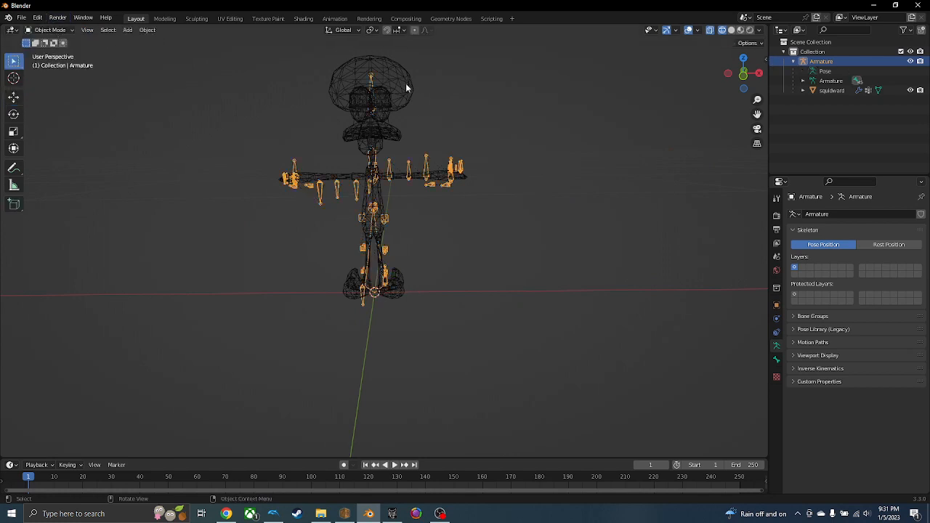
left_click(405, 83)
left_click(36, 31)
left_click(49, 52)
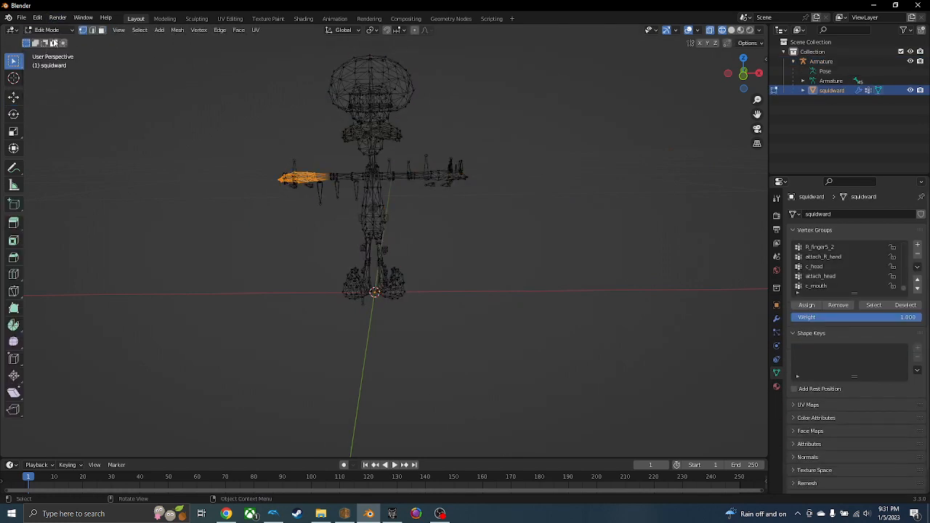
left_click(61, 29)
left_click(52, 42)
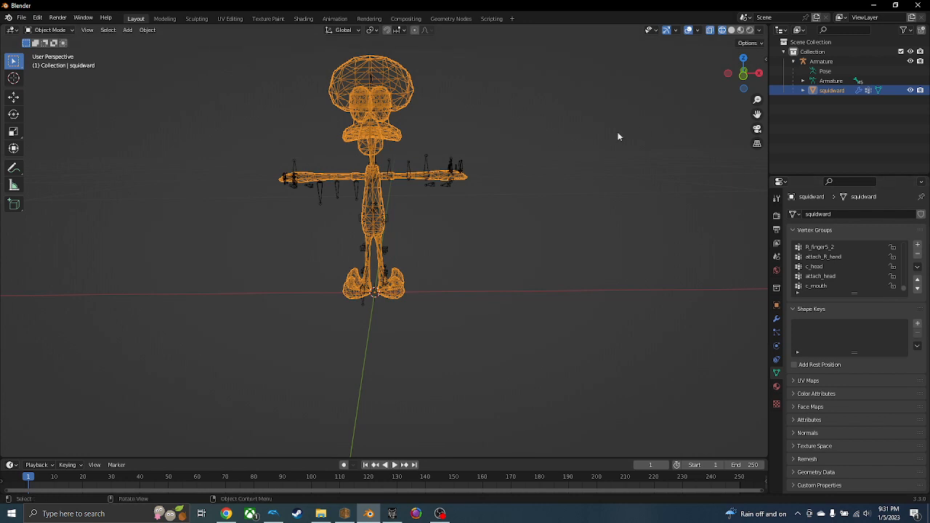
Display the Squidward model in solid shading and deselect all objects.
scroll(388, 88, "down", 2)
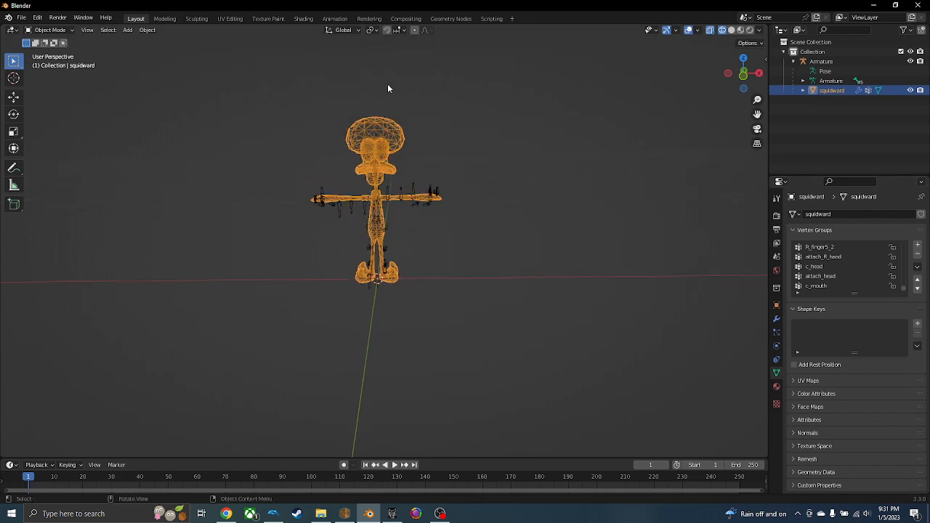
left_click(730, 32)
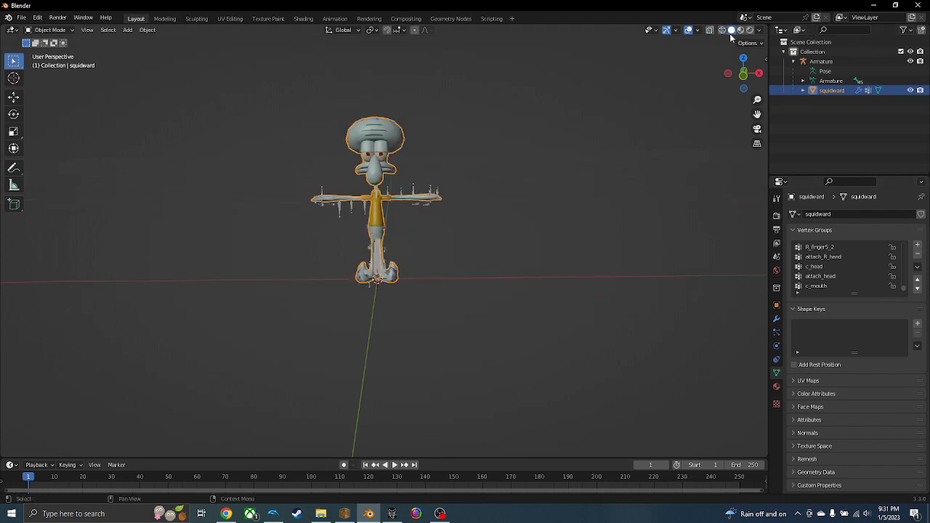
key("alt+a")
scroll(382, 209, "up", 1)
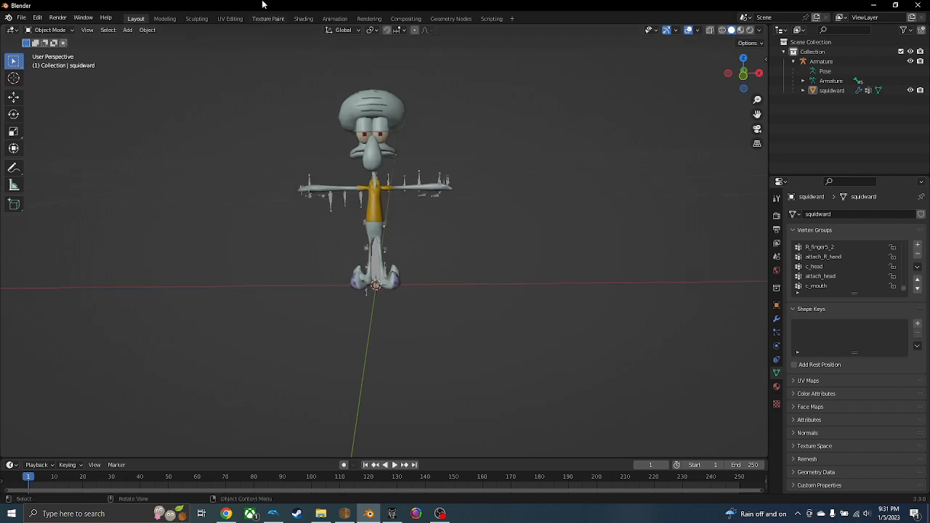
Start an FBX export into the MP9 Mods\Squidward folder and name the file squidward.fbx.
left_click(23, 18)
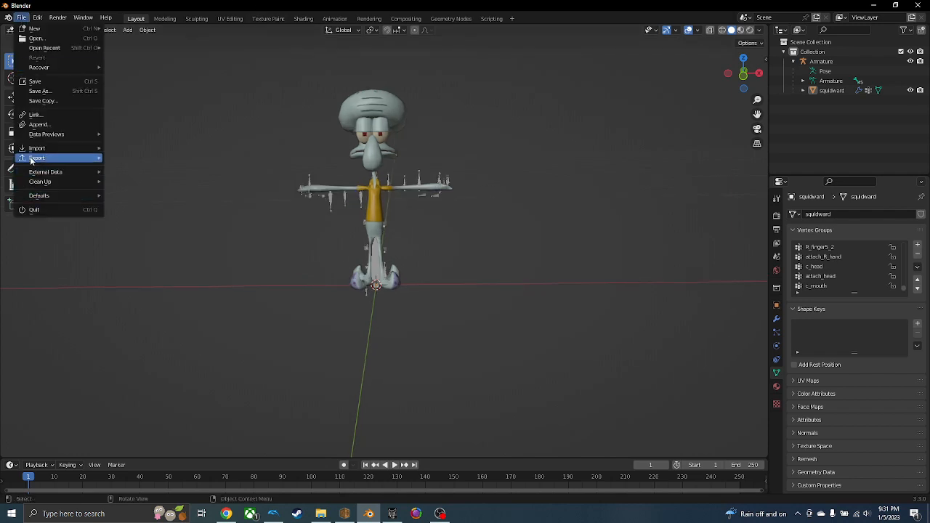
mouse_move(62, 158)
left_click(144, 246)
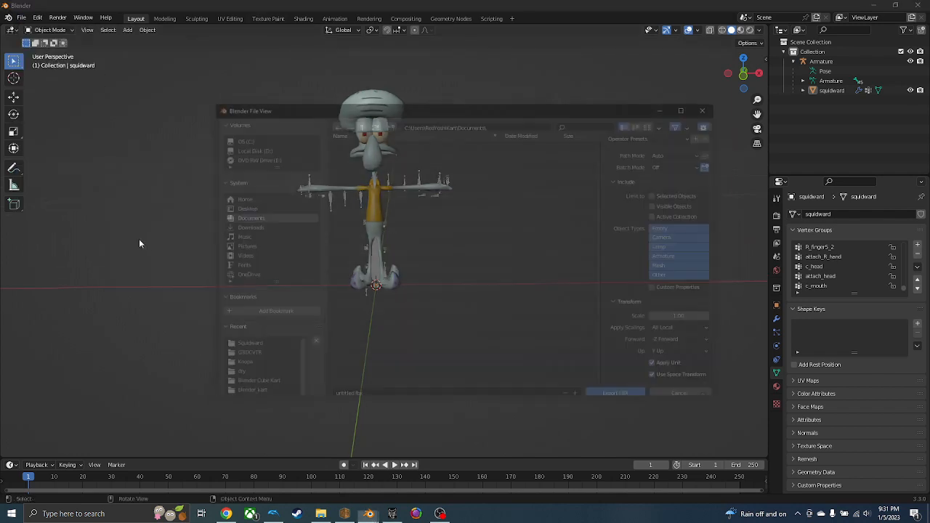
left_click(243, 346)
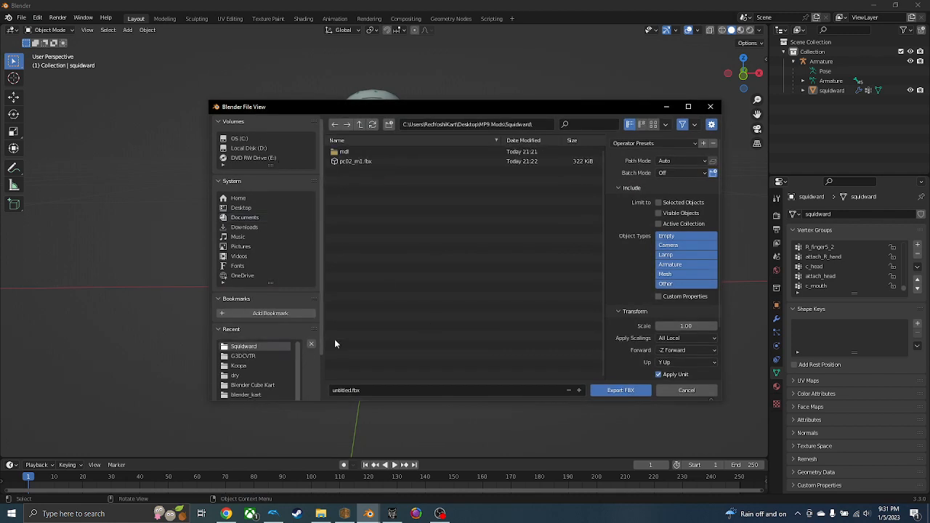
left_click(377, 391)
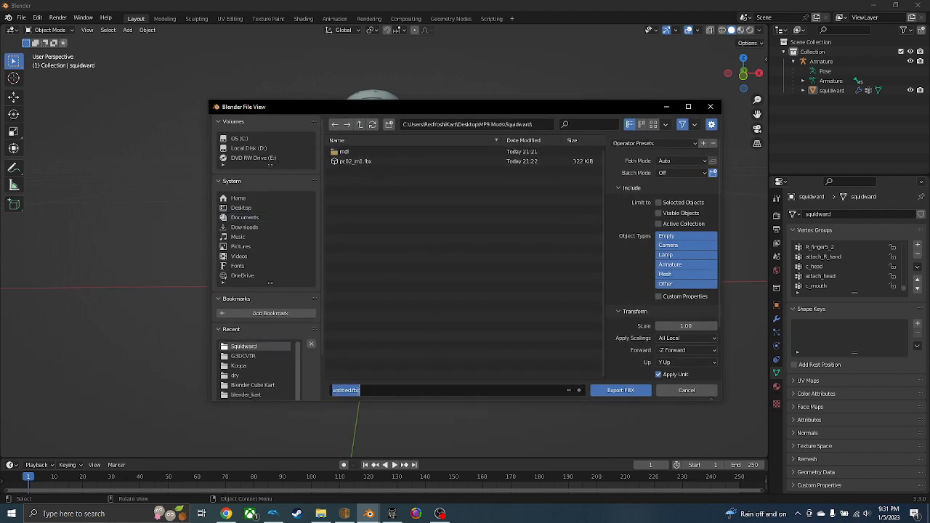
left_click(351, 390)
key("BackSpace")
key("BackSpace")
key("BackSpace")
key("BackSpace")
key("BackSpace")
key("BackSpace")
key("BackSpace")
key("BackSpace")
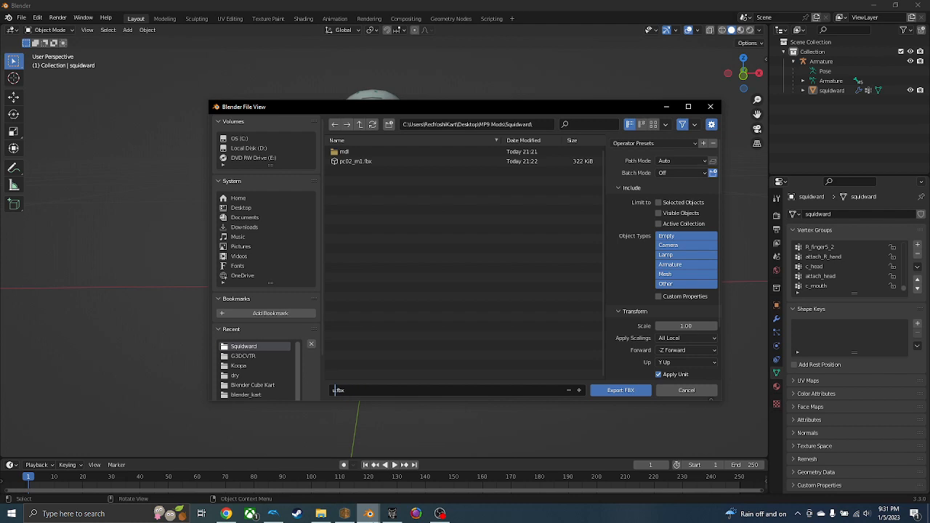
type("squidward")
Expand the Armature export options and export the FBX with Only Deform Bones and Add Leaf Bones off.
scroll(654, 318, "down", 3)
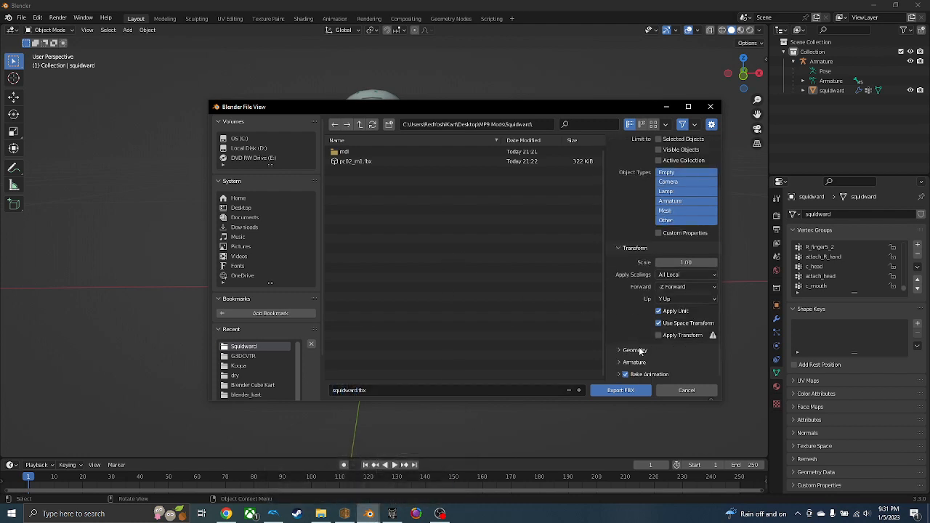
left_click(619, 363)
scroll(654, 362, "down", 3)
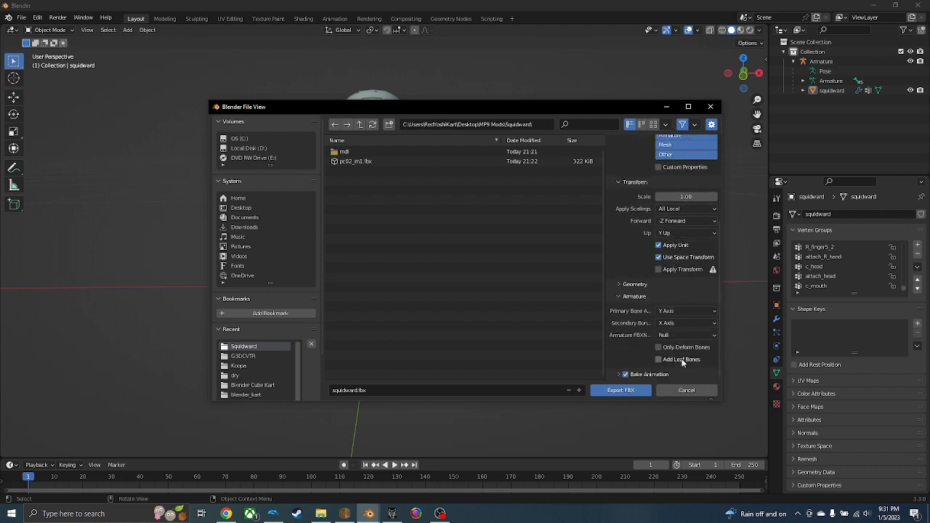
left_click(629, 391)
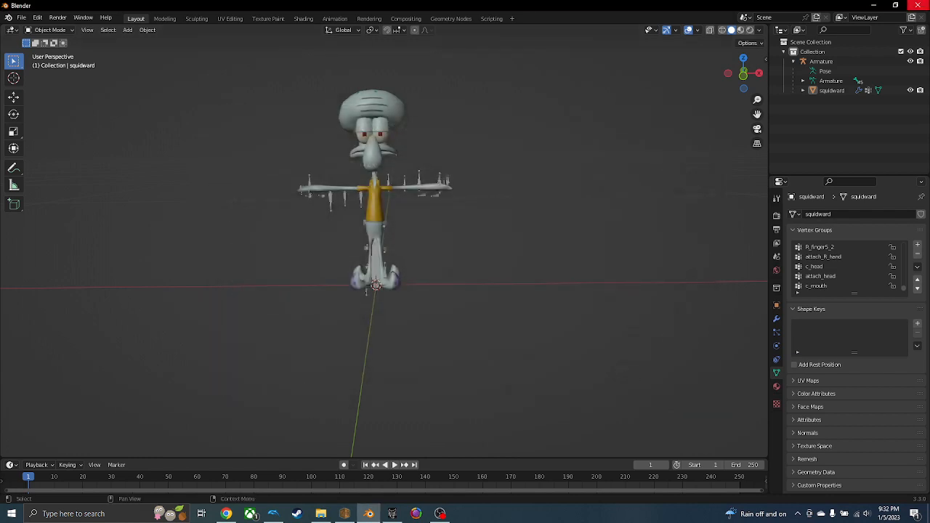
Switch to FBX Converter, clear the previous files, and add squidward.fbx from the Squidward folder as the source file.
left_click(874, 5)
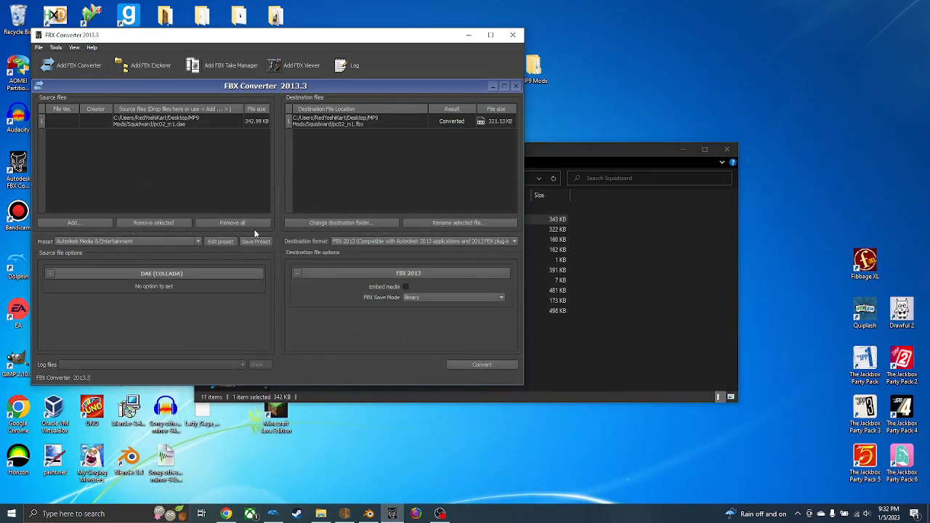
left_click(702, 223)
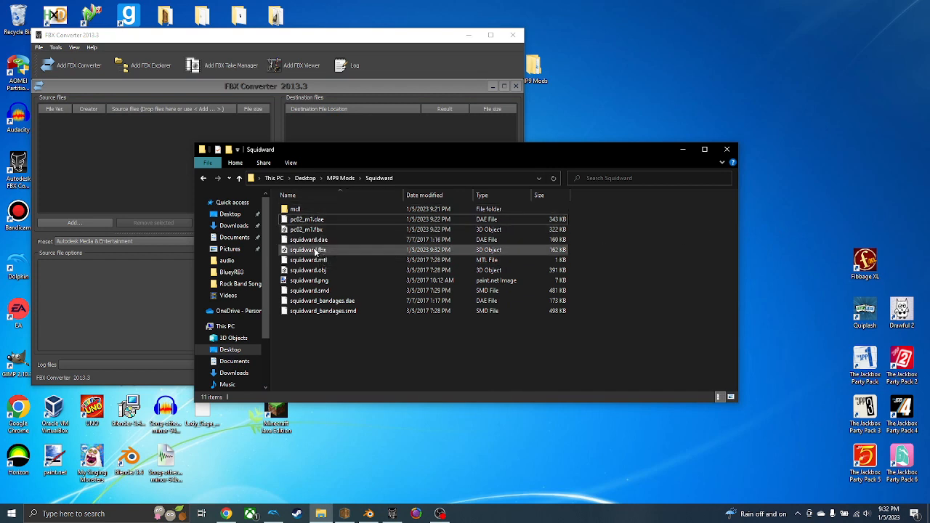
left_click_drag(308, 249, 140, 152)
left_click(395, 93)
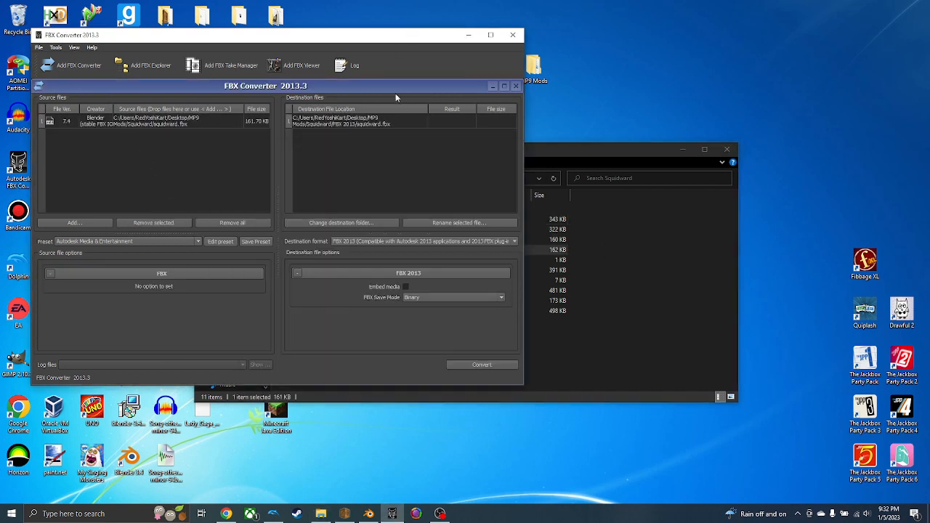
Convert squidward.fbx to DAE Collada, overwriting the existing squidward.dae.
left_click(366, 242)
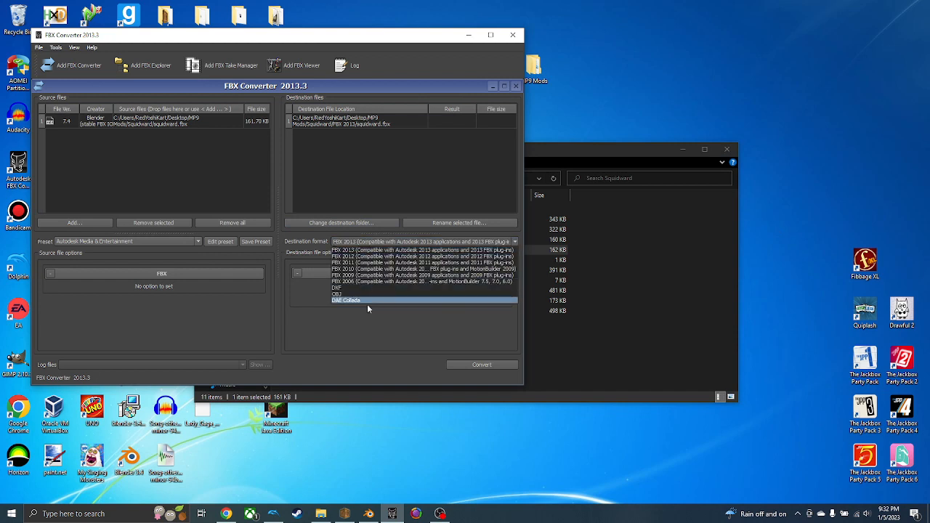
left_click(359, 300)
left_click(497, 364)
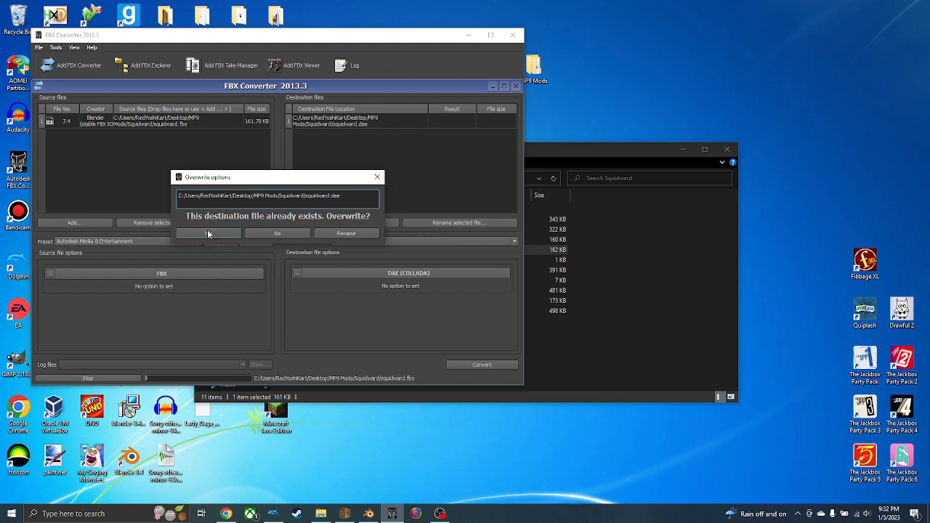
left_click(238, 234)
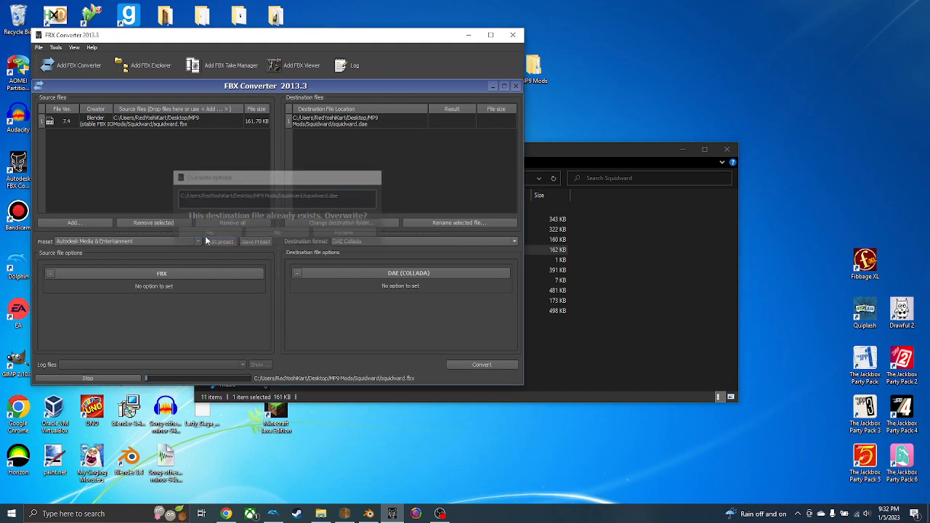
left_click(650, 294)
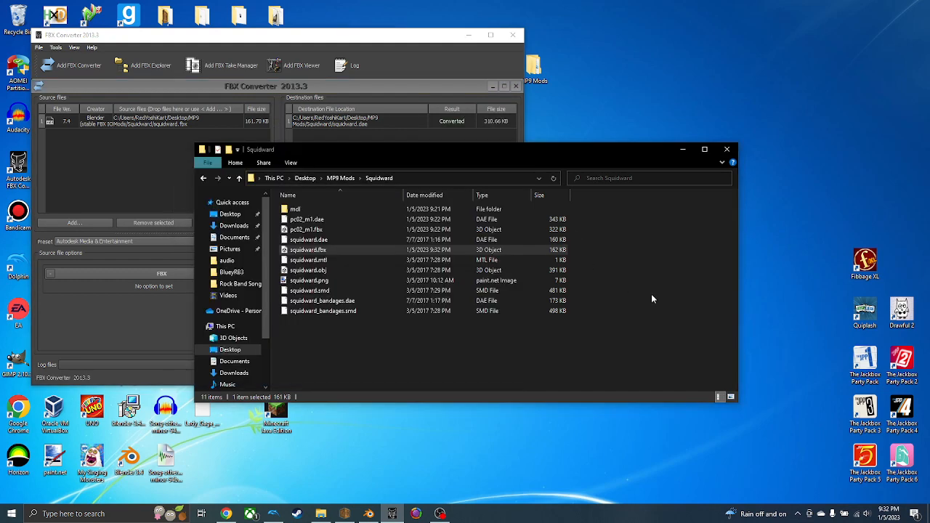
Switch to BrawlCrate and export the pc02_m1 model's body material as body.mdl0mat into the Squidward folder.
left_click(344, 514)
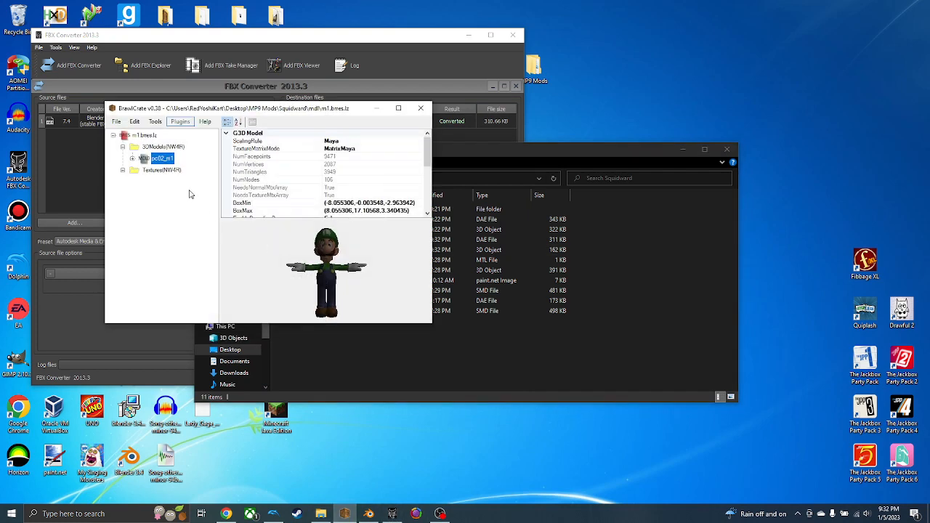
right_click(166, 158)
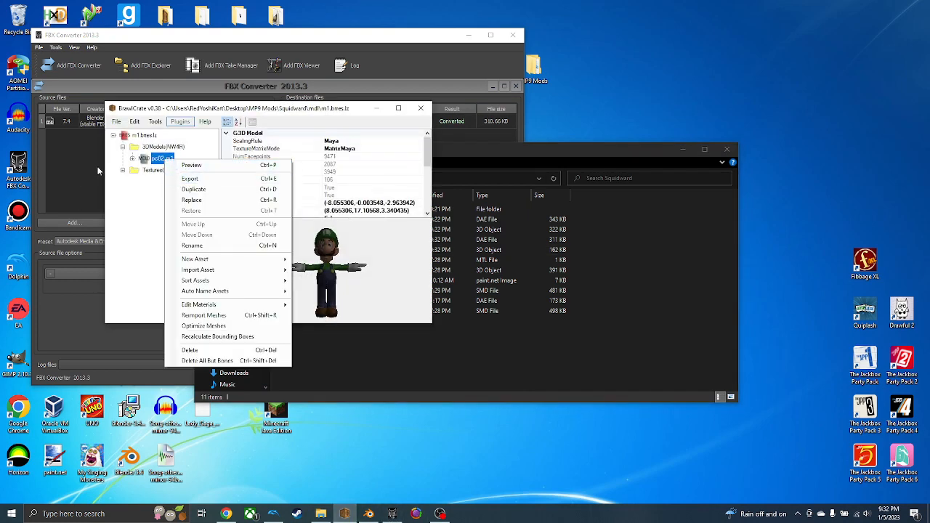
left_click(132, 159)
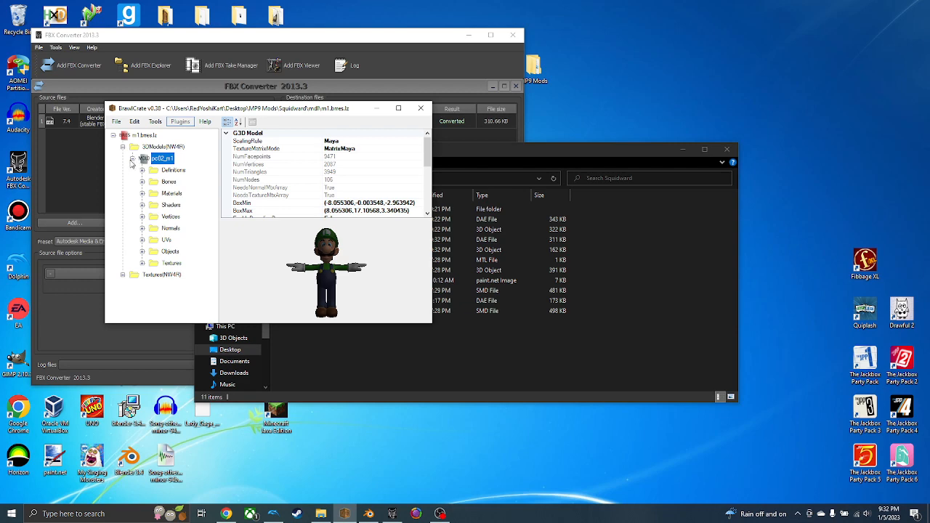
left_click(143, 194)
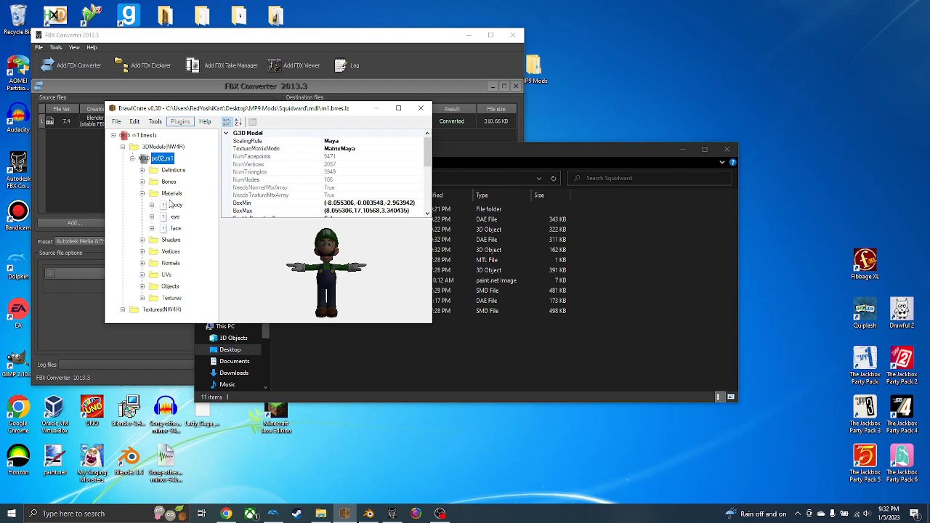
right_click(174, 206)
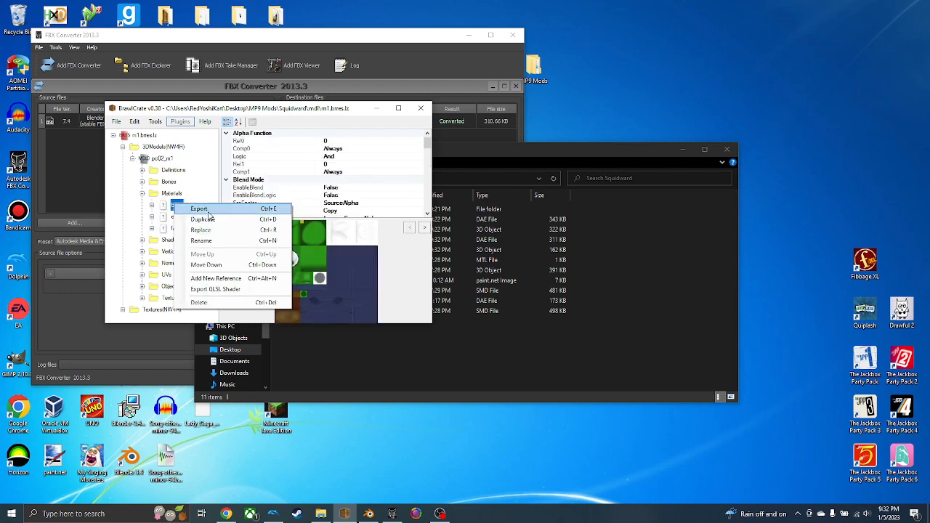
left_click(195, 210)
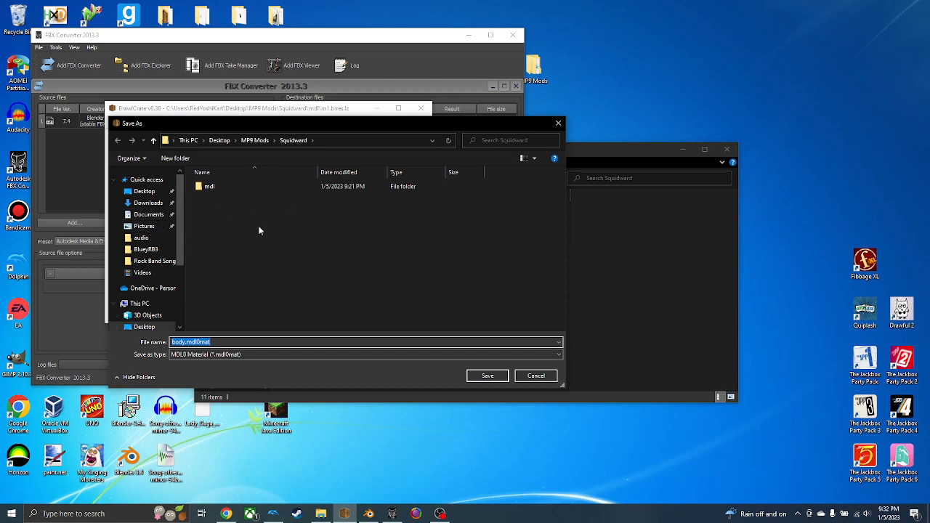
left_click(485, 376)
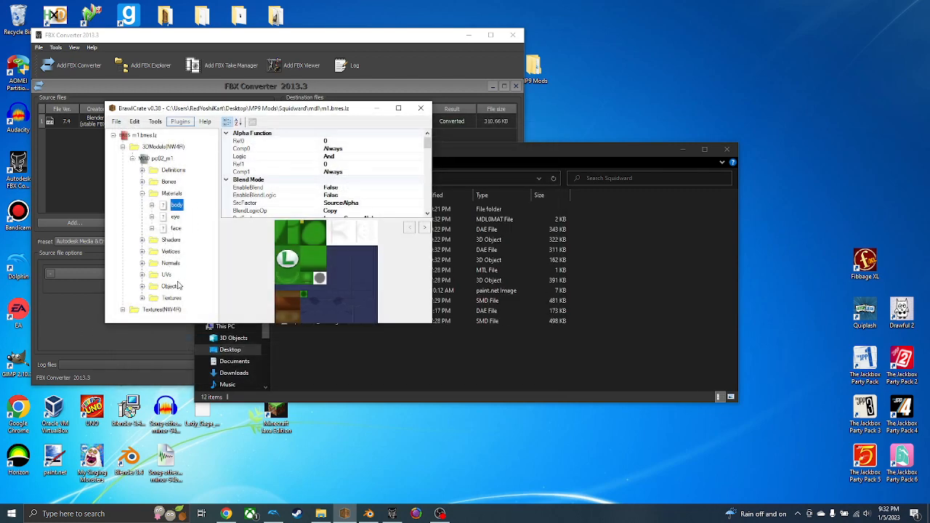
left_click(176, 228)
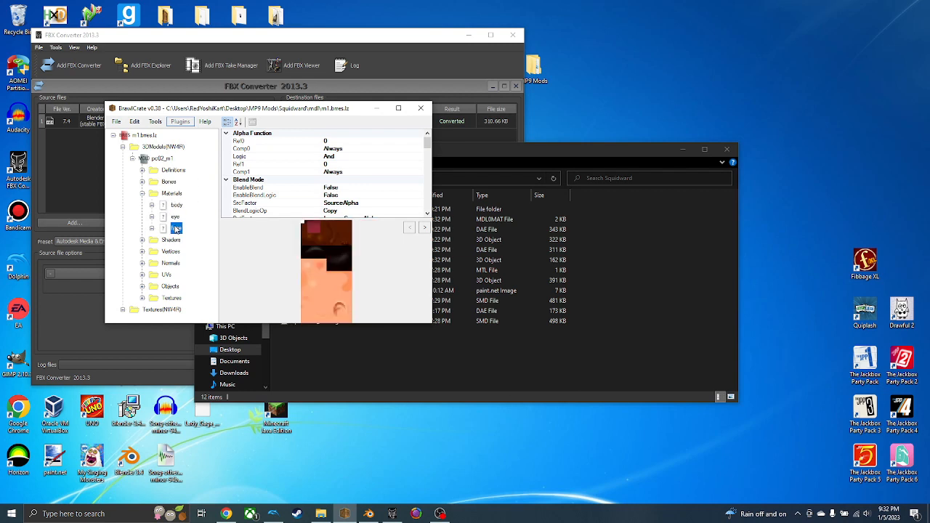
left_click(176, 207)
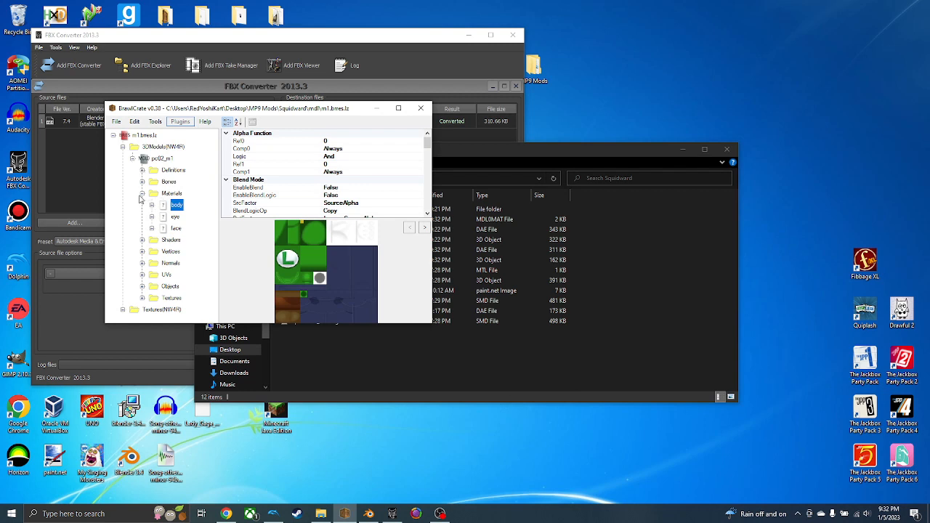
Export Shader 0 of the pc02_m1 model as Shader 0.mdl0shade into the Squidward folder.
left_click(142, 194)
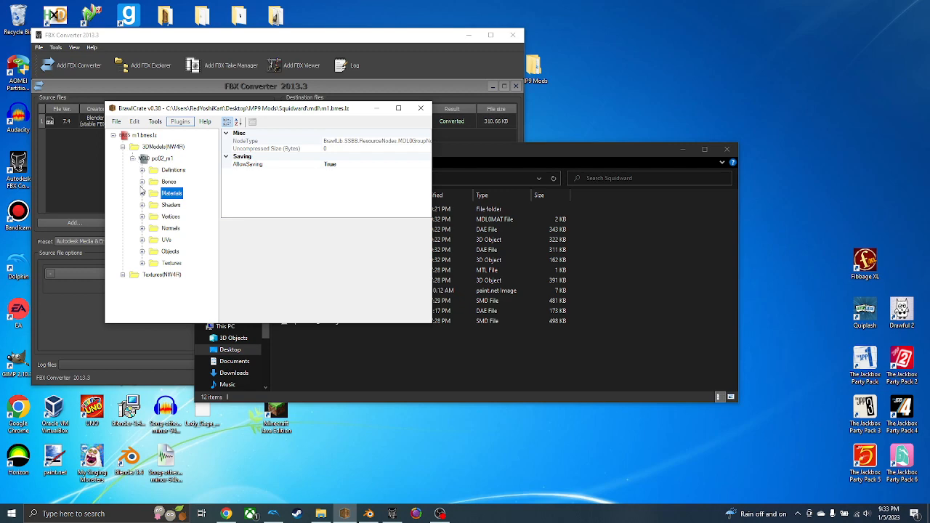
left_click(143, 205)
right_click(187, 218)
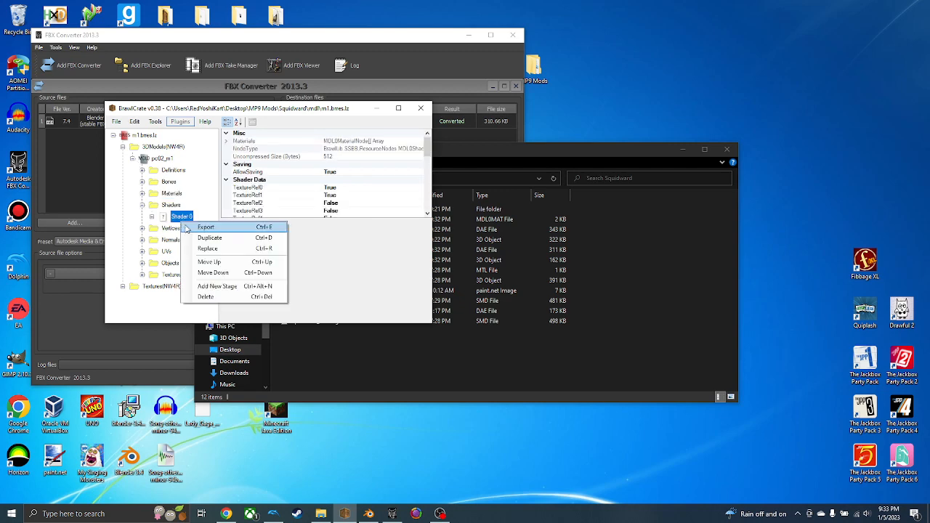
left_click(211, 224)
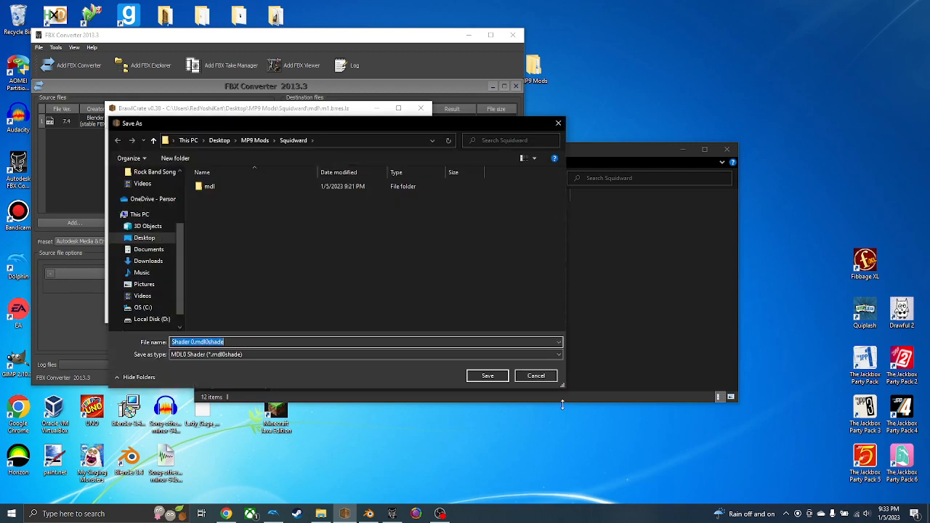
left_click(488, 376)
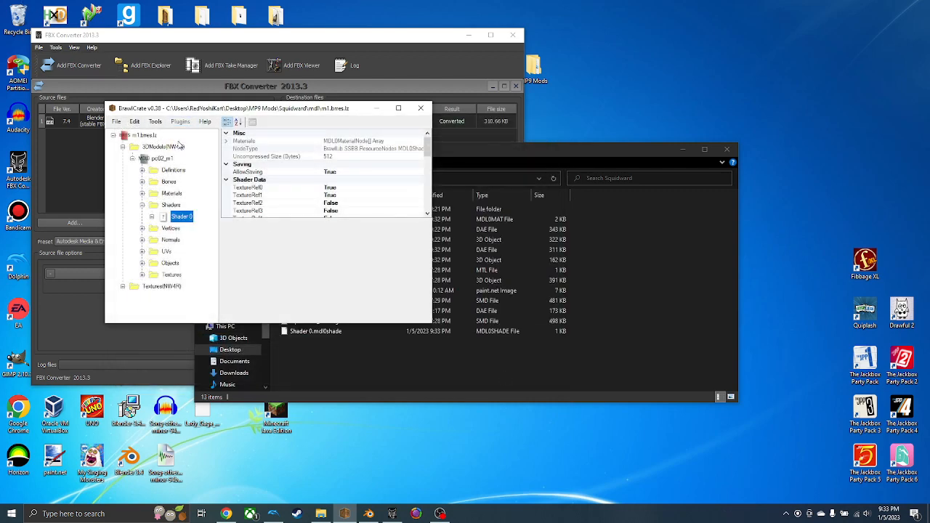
Replace the pc02_m1 model with squidward.dae, accepting the existing import settings.
double_click(170, 158)
right_click(167, 157)
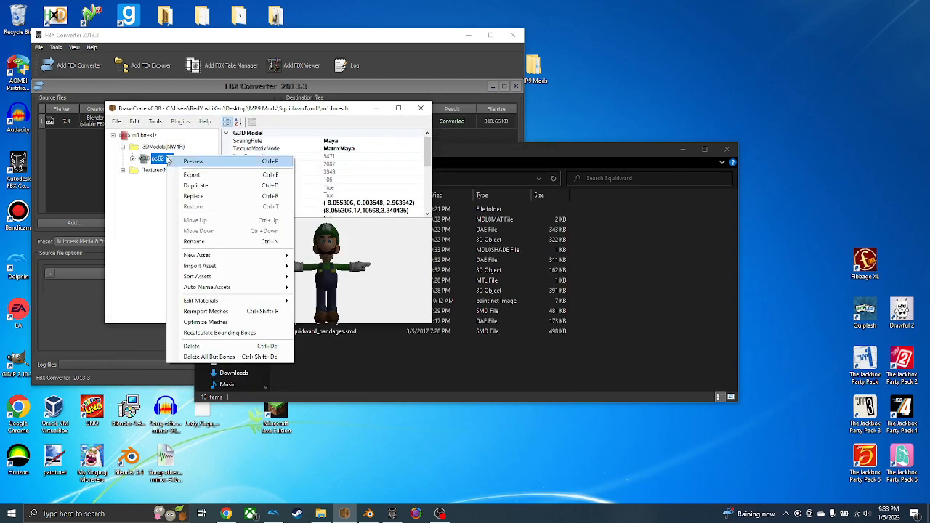
left_click(206, 196)
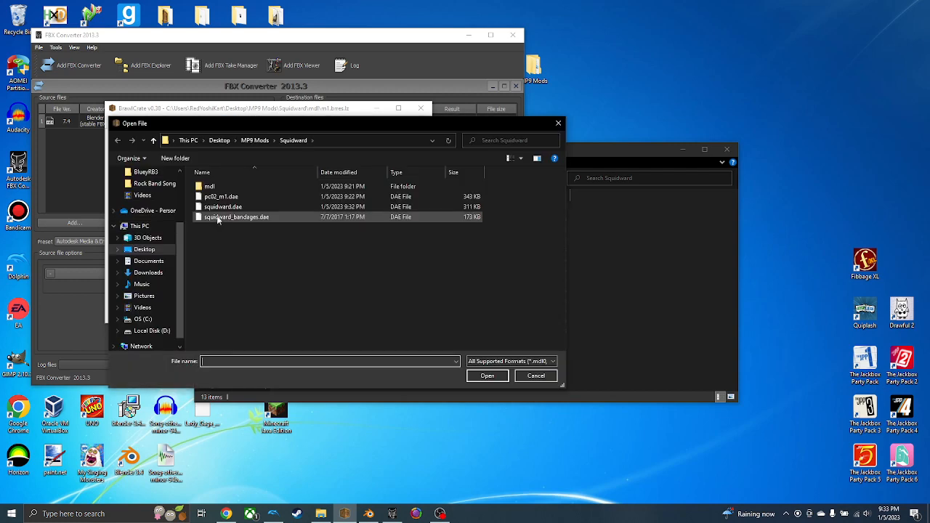
double_click(227, 206)
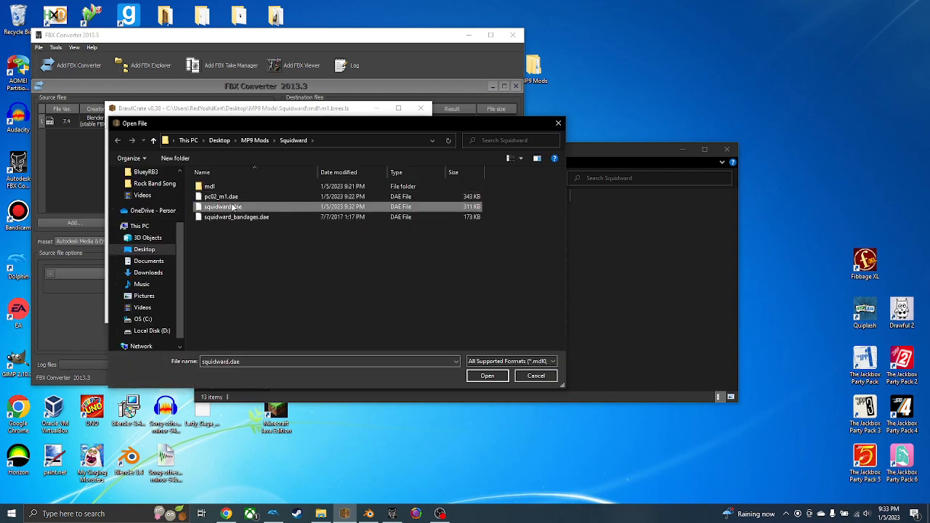
scroll(317, 213, "down", 3)
scroll(320, 219, "up", 3)
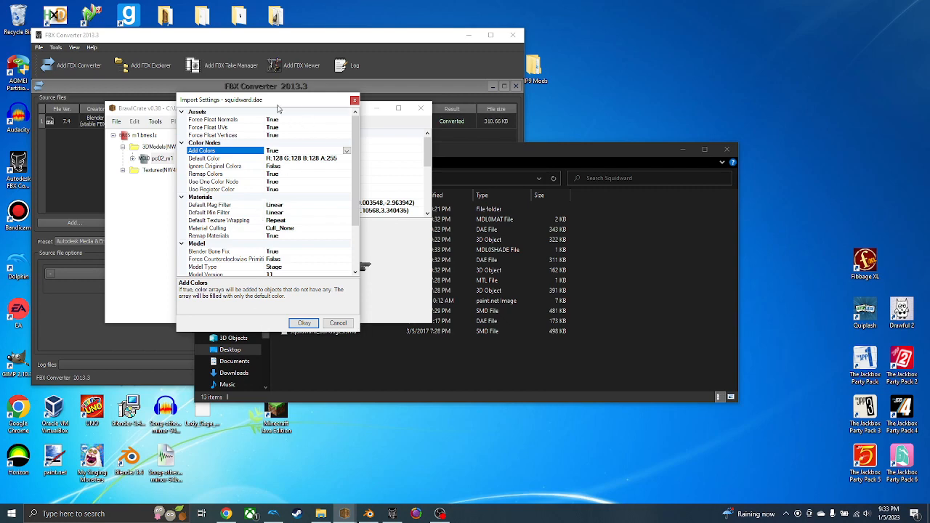
left_click_drag(178, 95, 31, 13)
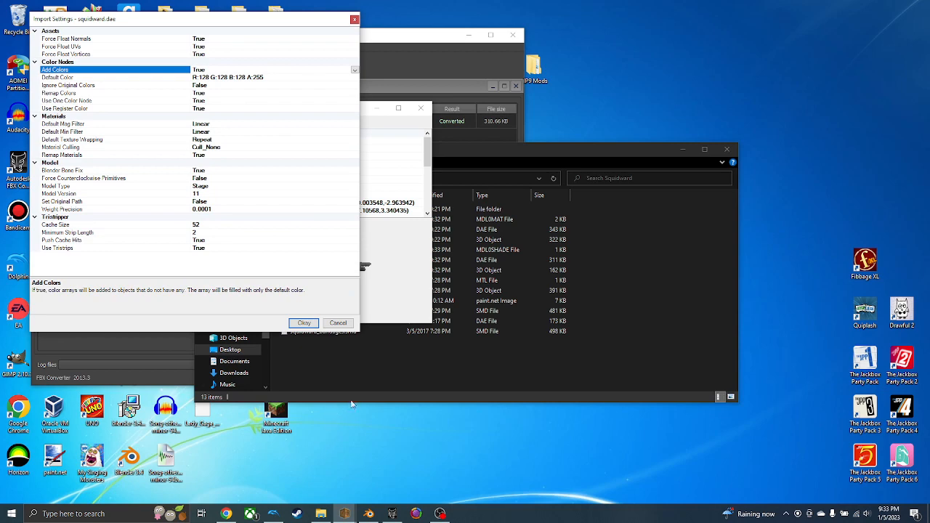
left_click(311, 324)
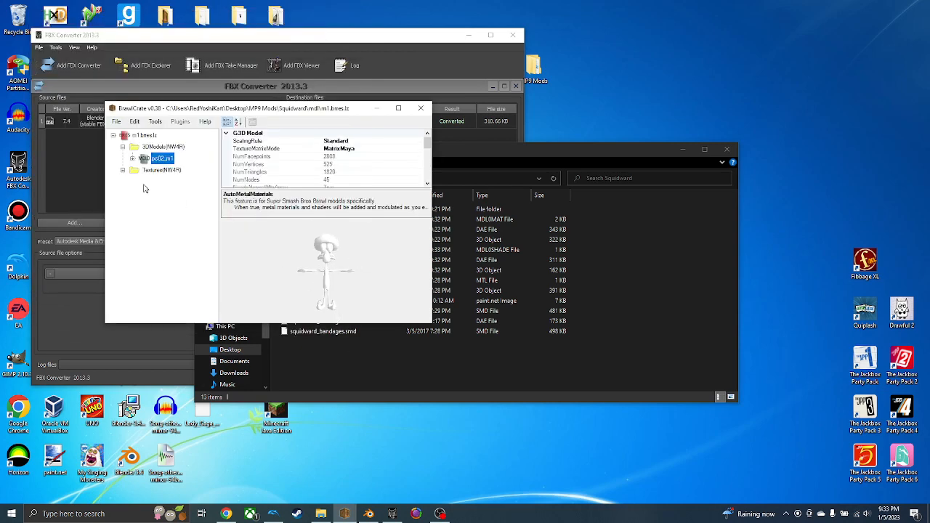
Delete the textures pc02_eye.0, pc02_eye.1, pc02_eye.2 and pc02_face_m1 from Textures(NW4R).
left_click(131, 159)
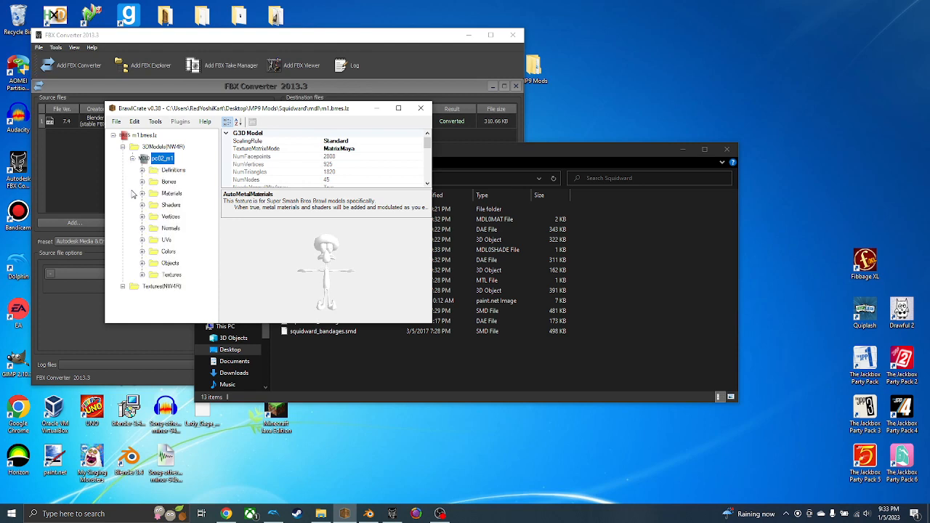
left_click(123, 286)
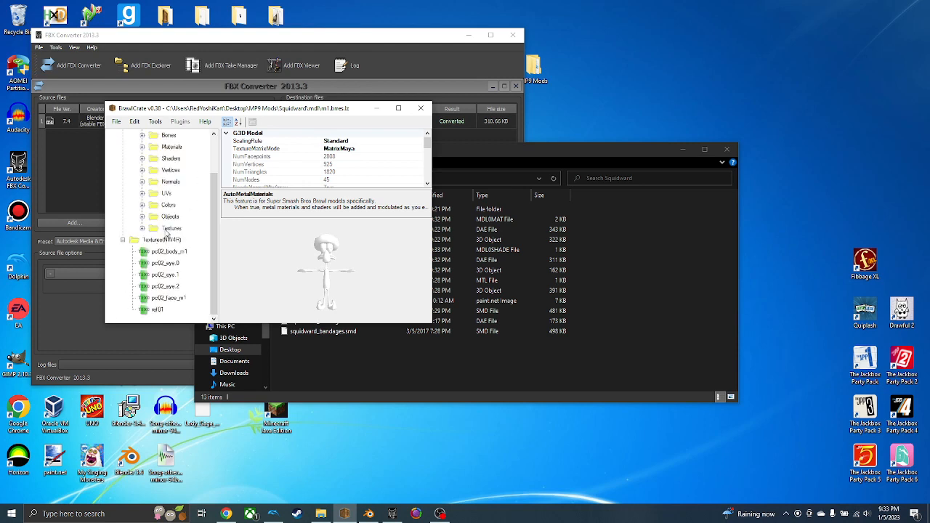
left_click(168, 265)
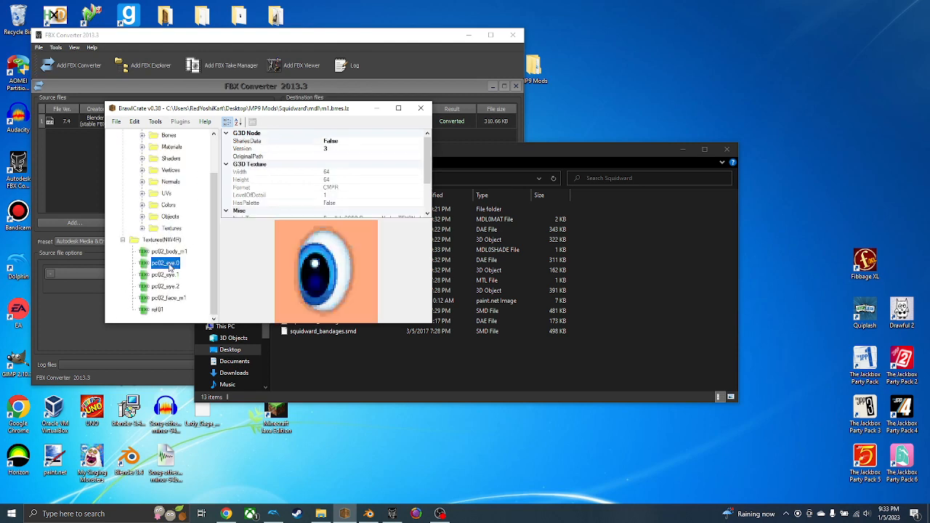
key("Delete")
key("Delete")
key("Delete")
key("Delete")
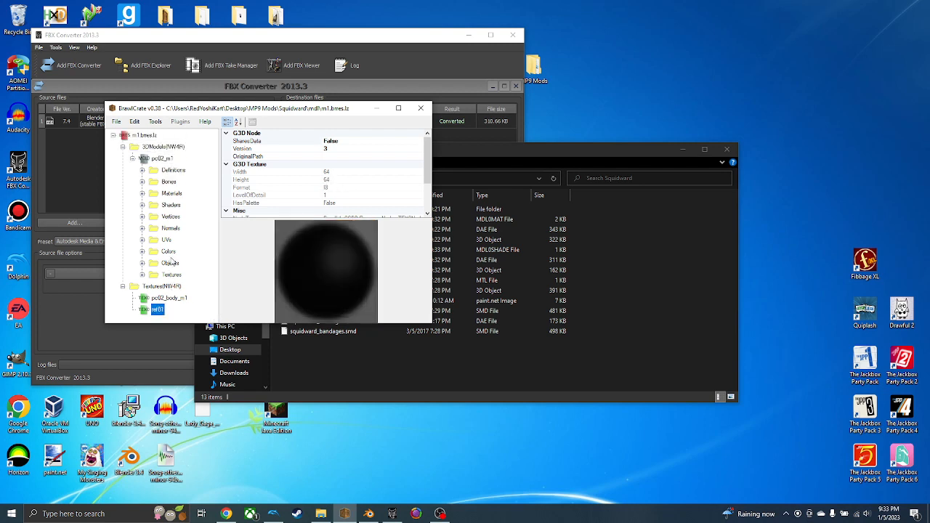
Replace the pc02_body_m1 texture with squidward.png in CMPR format at 128 x 128.
left_click(164, 299)
right_click(166, 298)
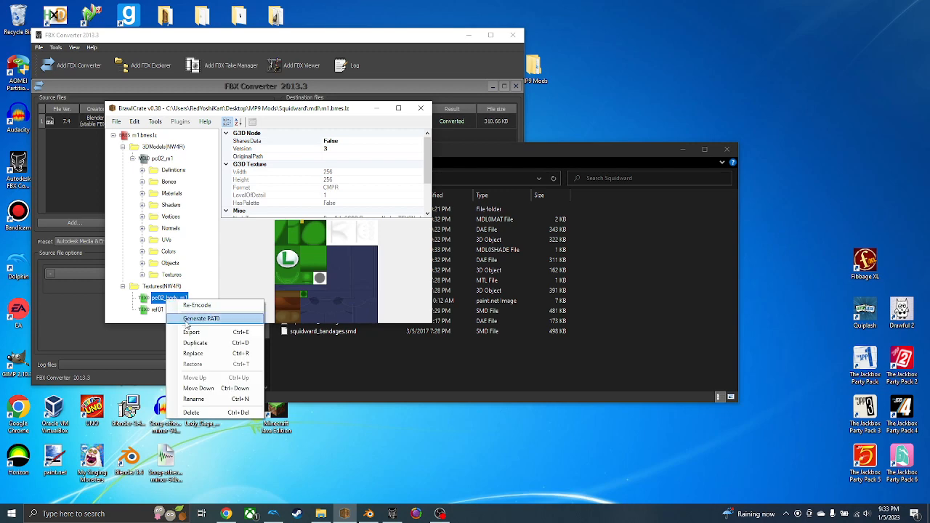
left_click(193, 353)
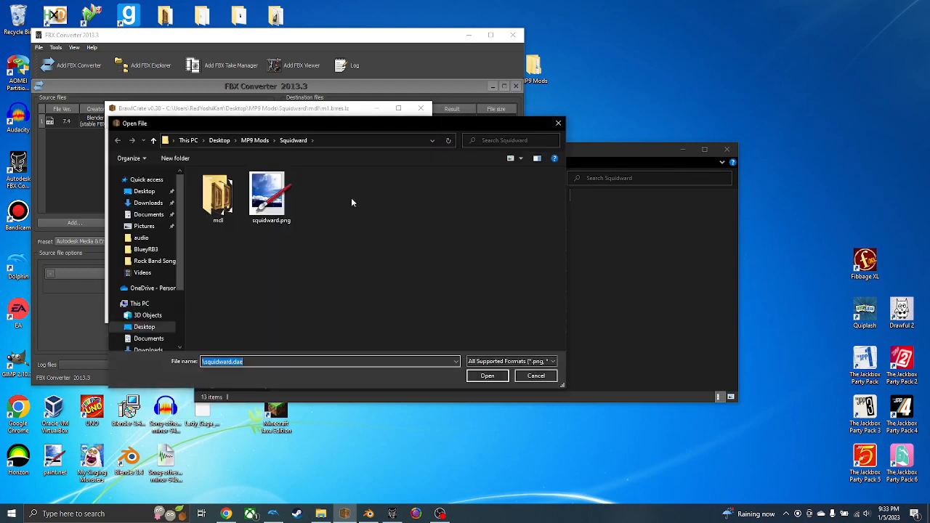
left_click(280, 195)
double_click(280, 194)
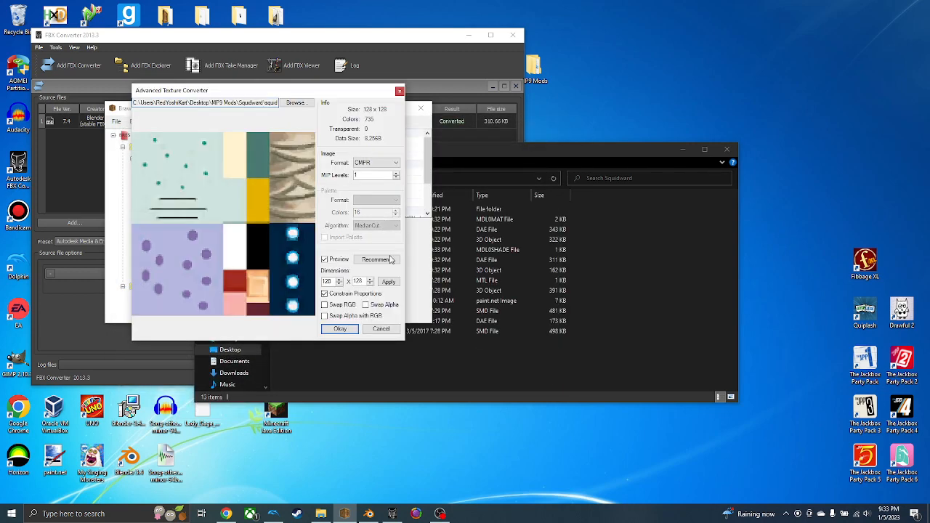
left_click(341, 328)
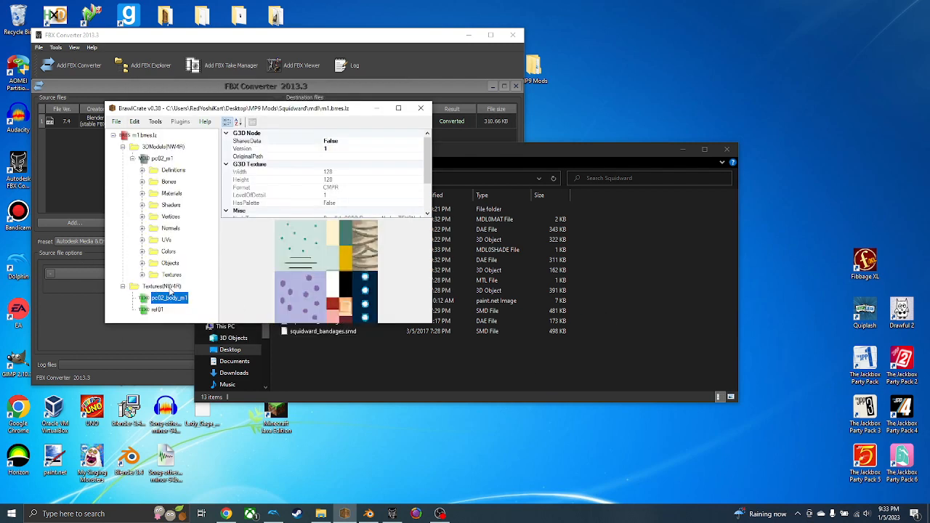
Copy the pc02_body_m1 texture's name and rename the model's squidward texture reference to pc02_body_m1.
right_click(176, 303)
left_click(226, 404)
key("ctrl+c")
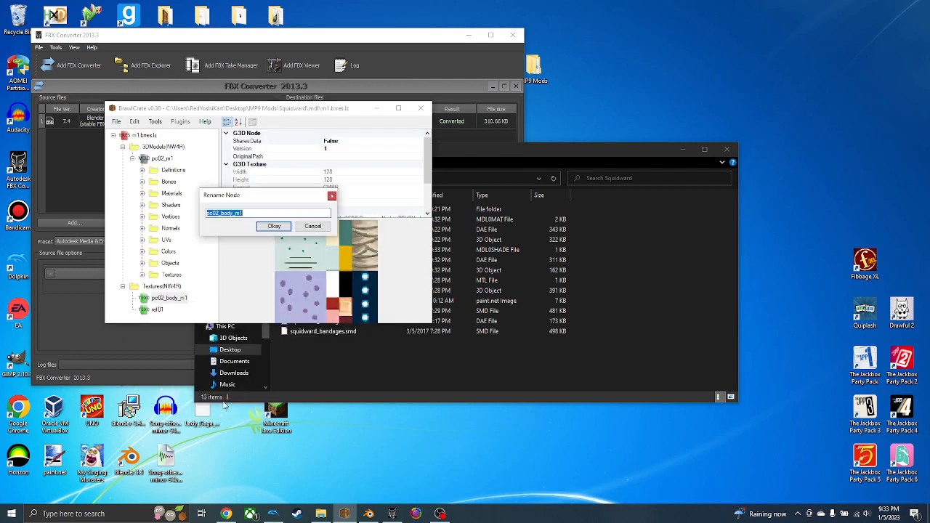
left_click(275, 226)
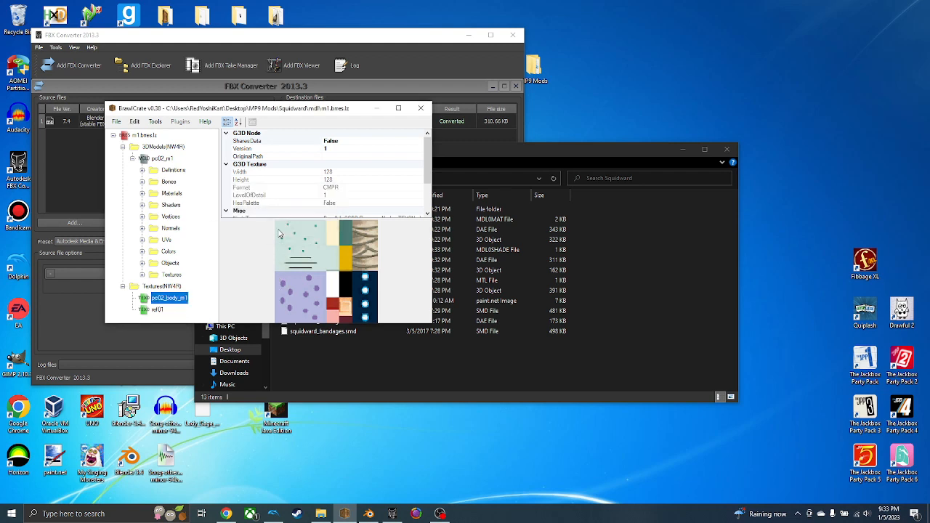
left_click(144, 275)
right_click(172, 285)
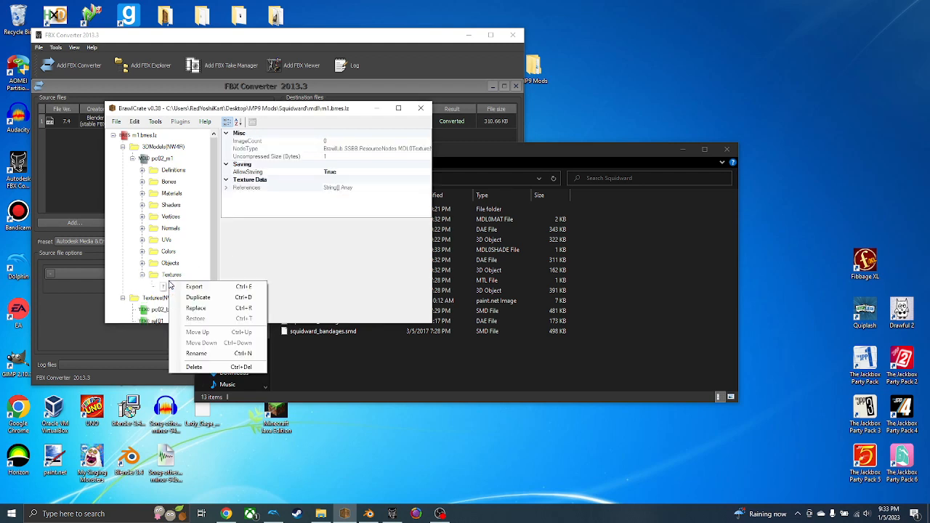
left_click(213, 354)
key("ctrl+v")
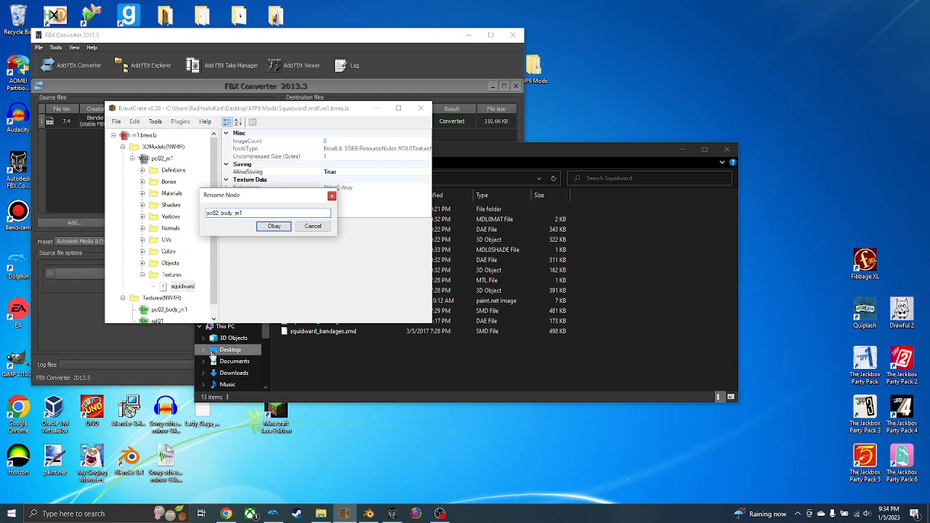
key("Return")
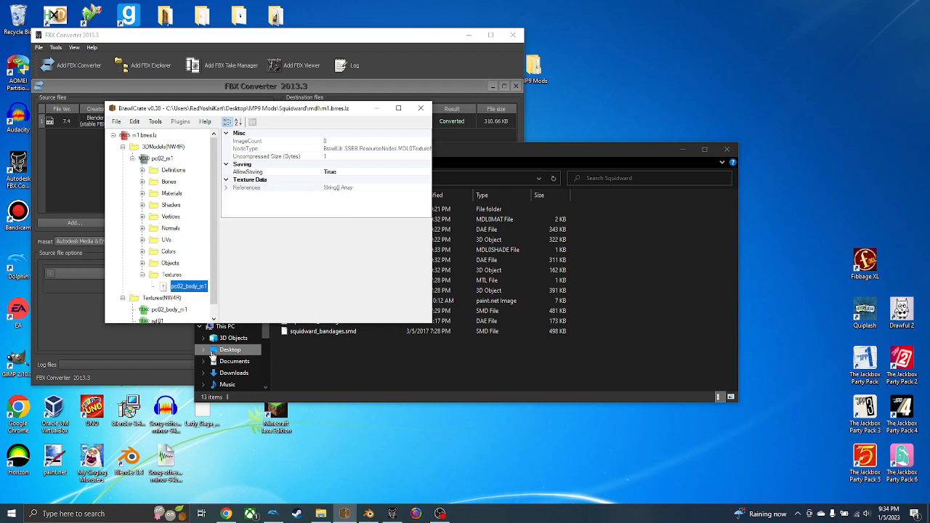
Reload the pc02_m1 model preview to check the texture on Squidward.
left_click(169, 158)
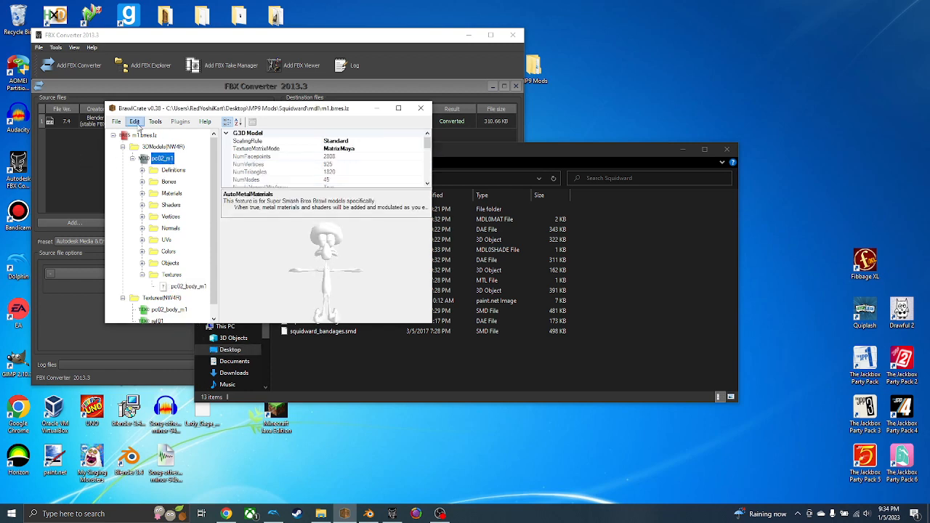
left_click(144, 135)
left_click(162, 156)
scroll(209, 231, "down", 1)
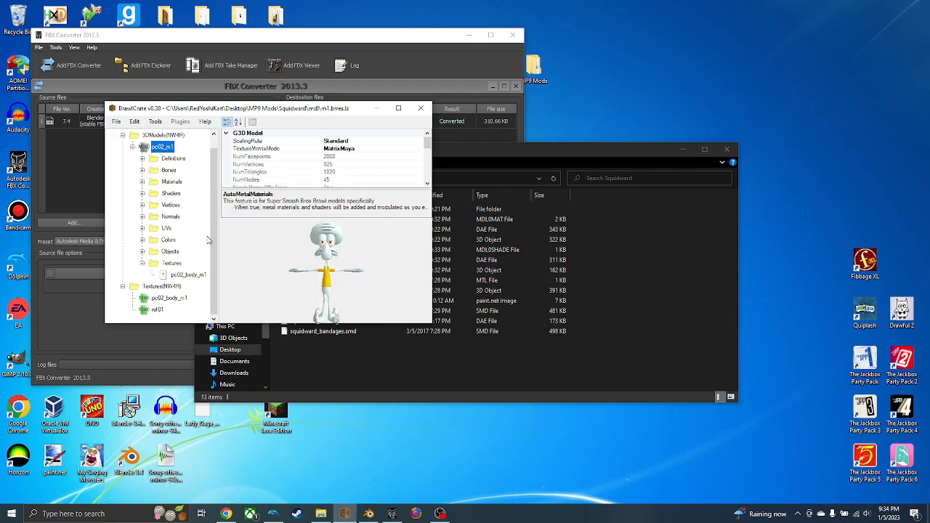
left_click(157, 298)
right_click(156, 298)
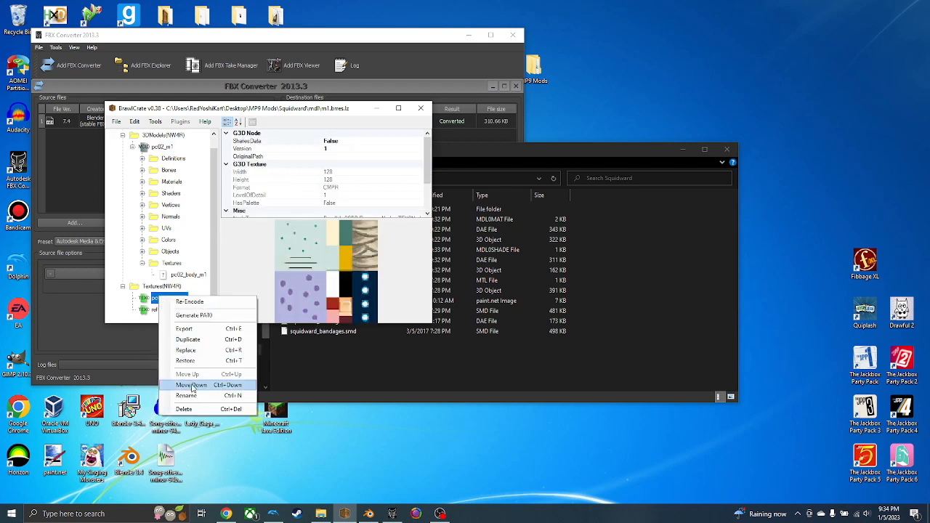
left_click(198, 396)
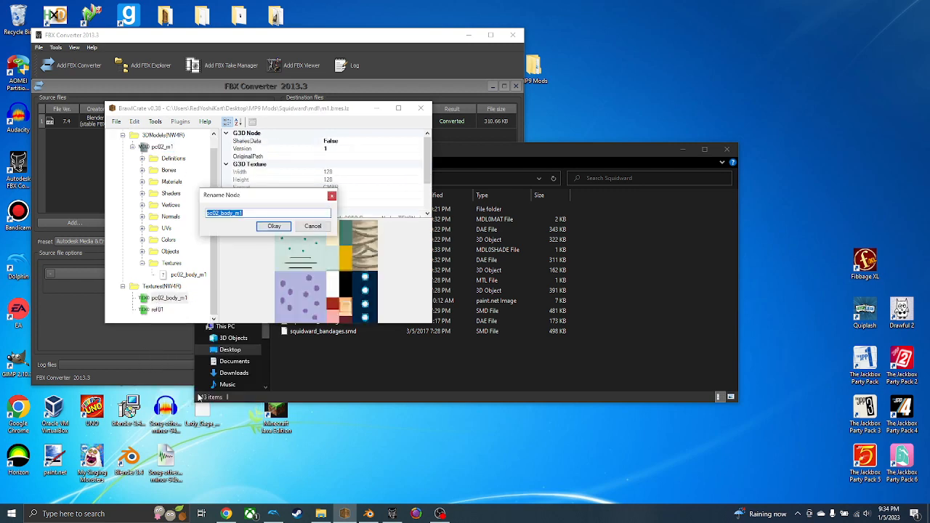
left_click(312, 227)
Inspect the pc02_body_m1 texture reference and the pc02_m1 model preview in a maximized window, and collapse the model's Textures folder.
left_click(164, 276)
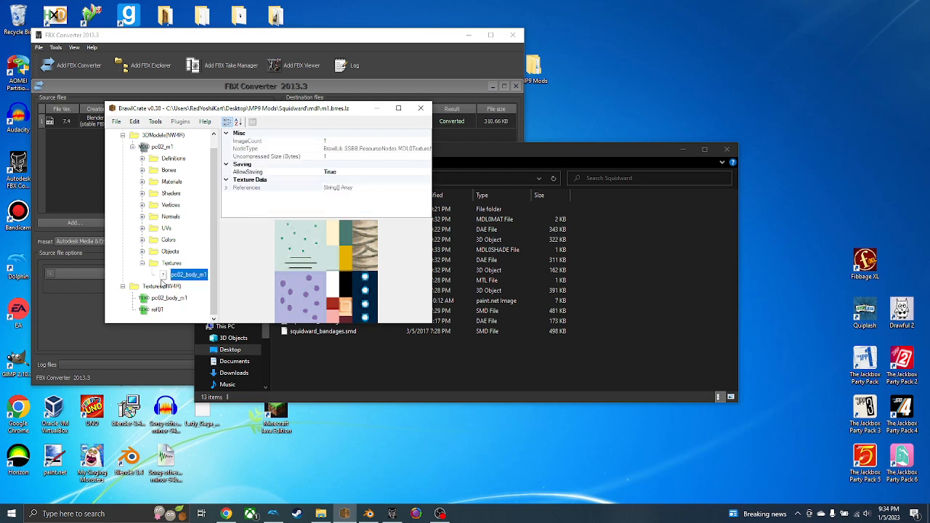
left_click(154, 146)
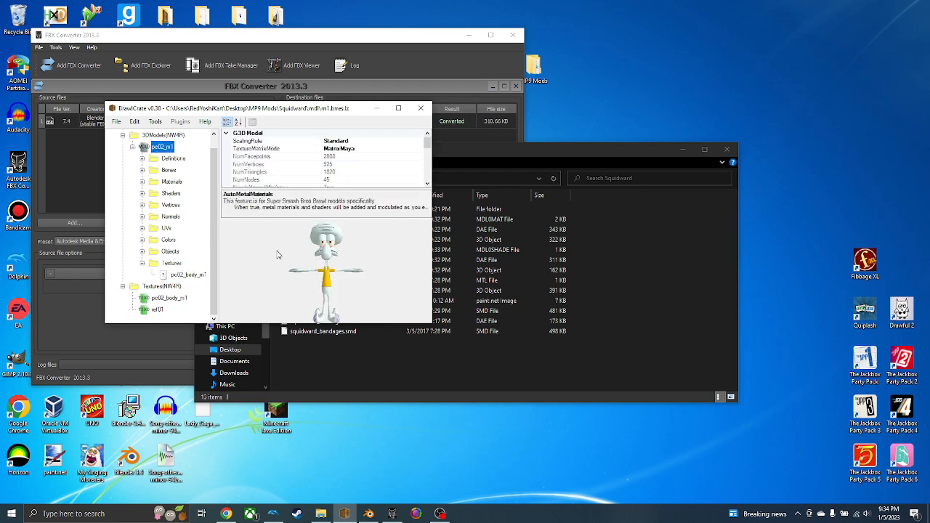
scroll(279, 258, "up", 5)
scroll(320, 236, "down", 3)
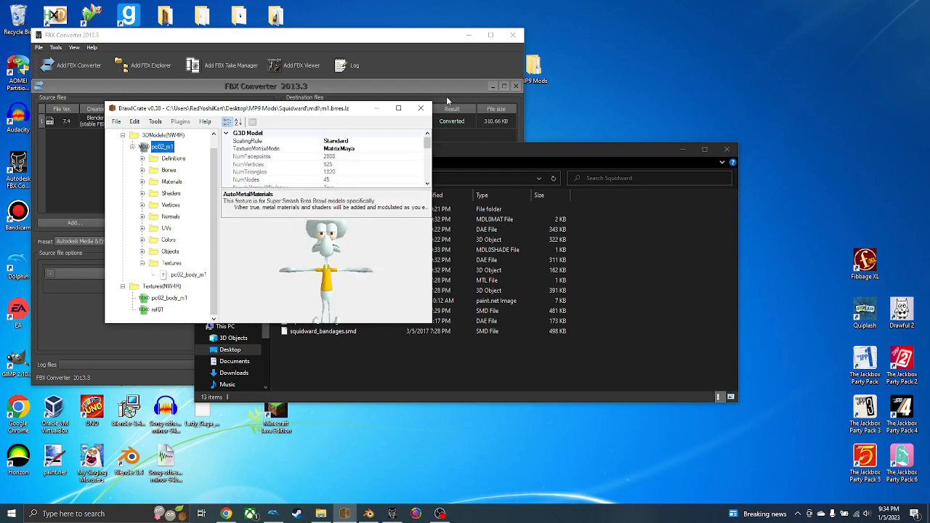
left_click_drag(421, 101, 348, 0)
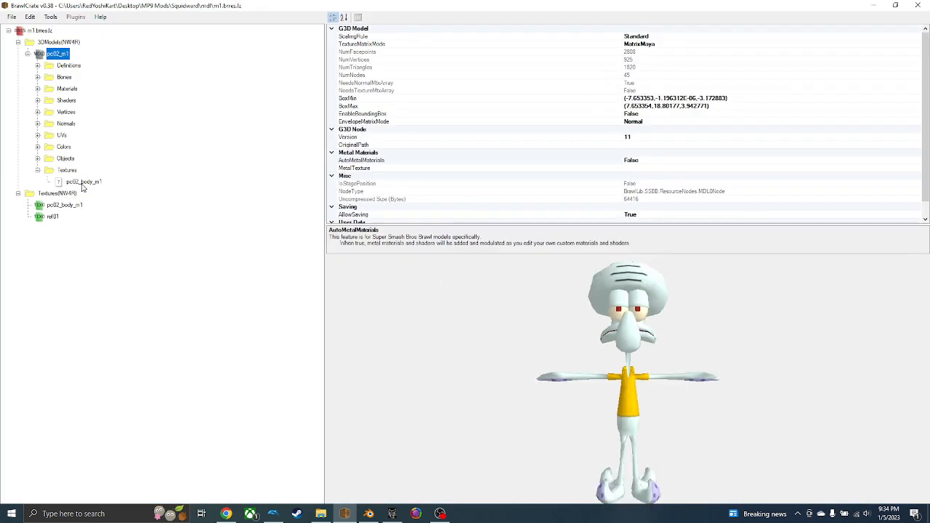
left_click(40, 170)
right_click(66, 53)
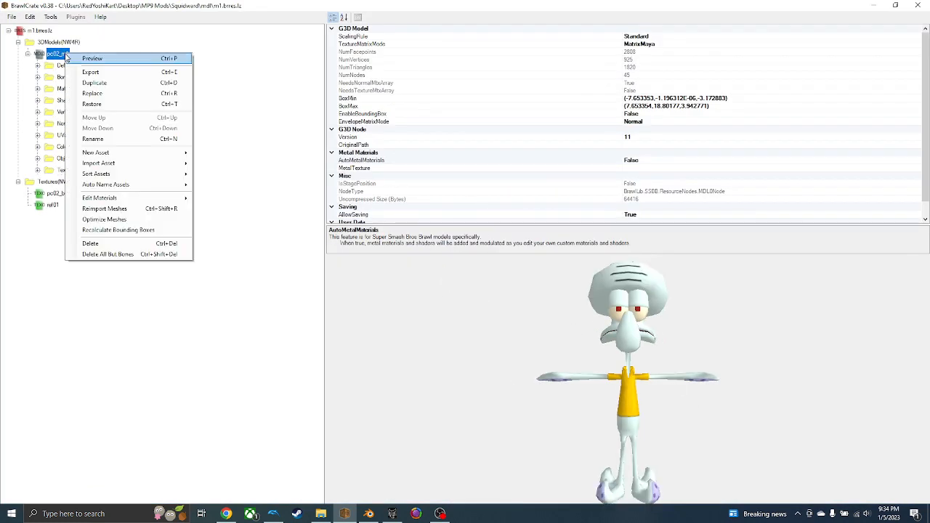
left_click(80, 72)
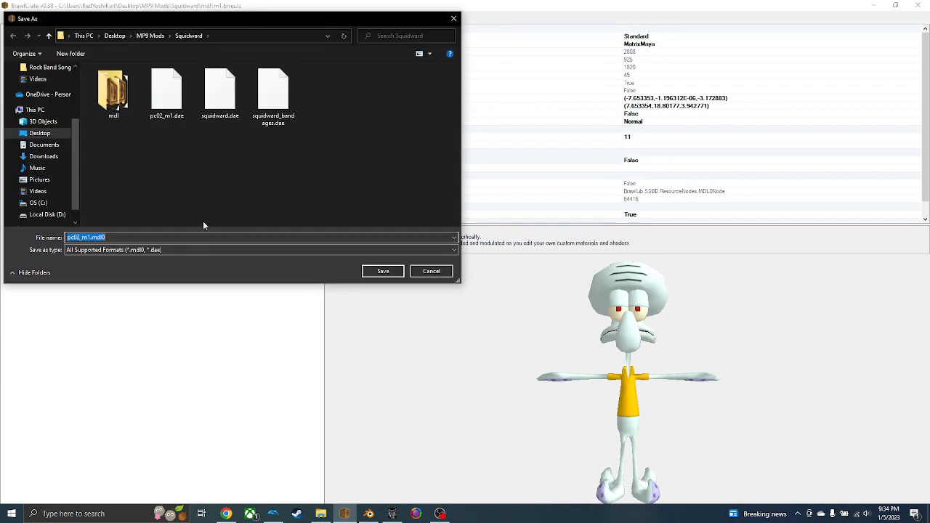
left_click(449, 274)
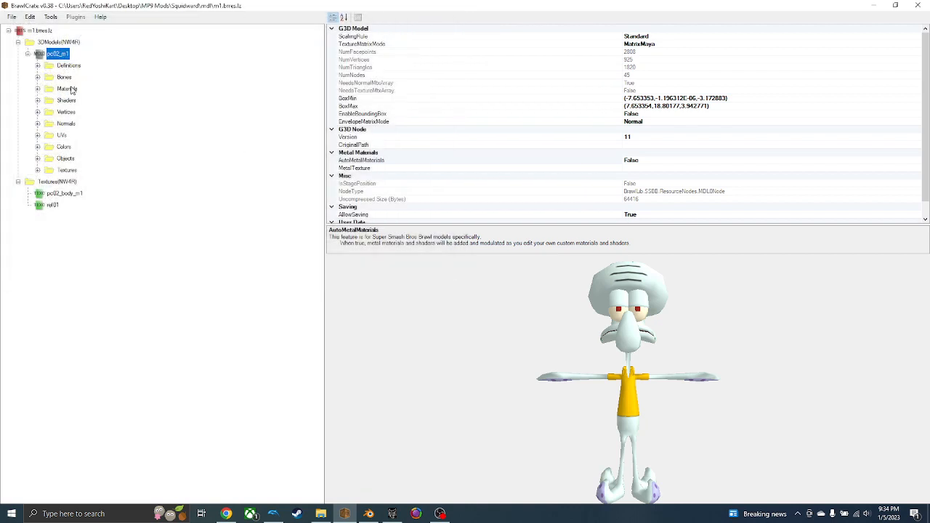
Replace the pc02_m1 model's only material with body.mdl0mat from the Squidward folder.
left_click(39, 89)
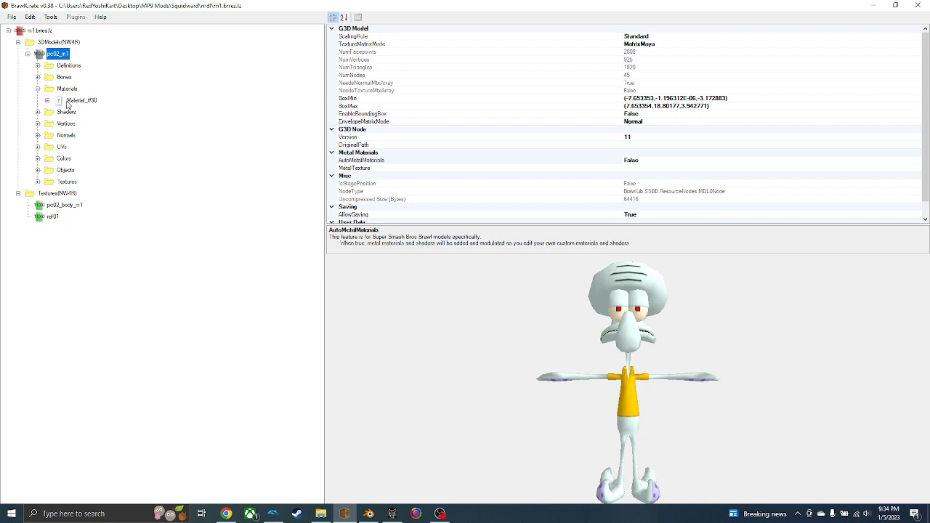
left_click(71, 101)
right_click(70, 103)
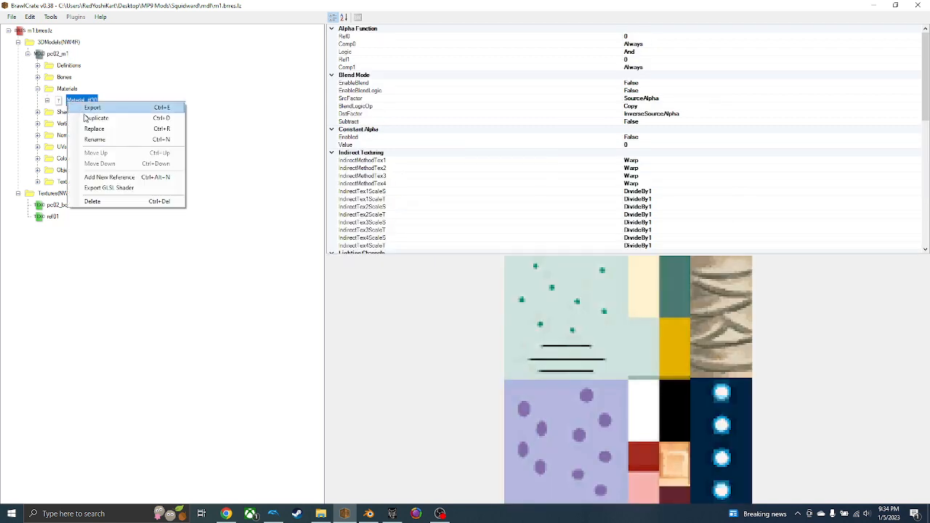
left_click(91, 129)
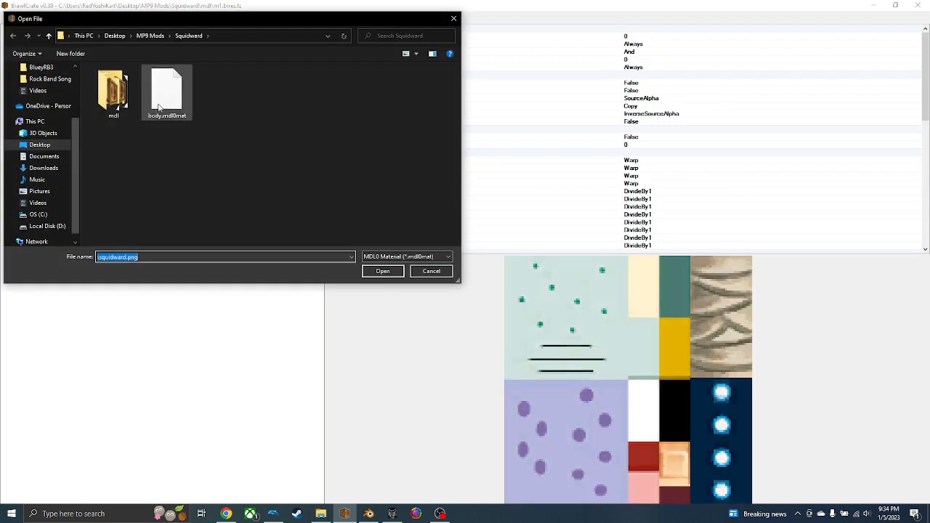
double_click(162, 108)
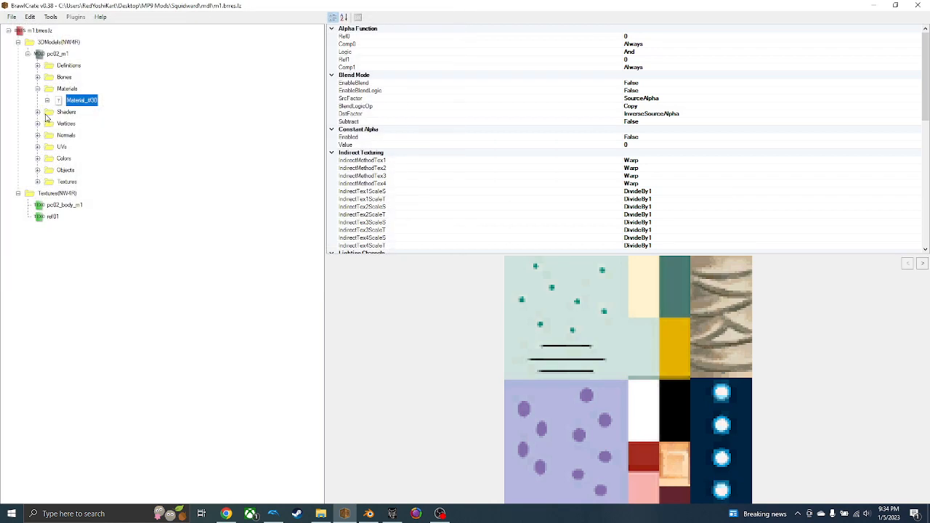
Replace the model's shader with Shader 0.mdl0shade and preview the pc02_m1 model.
left_click(37, 111)
right_click(70, 124)
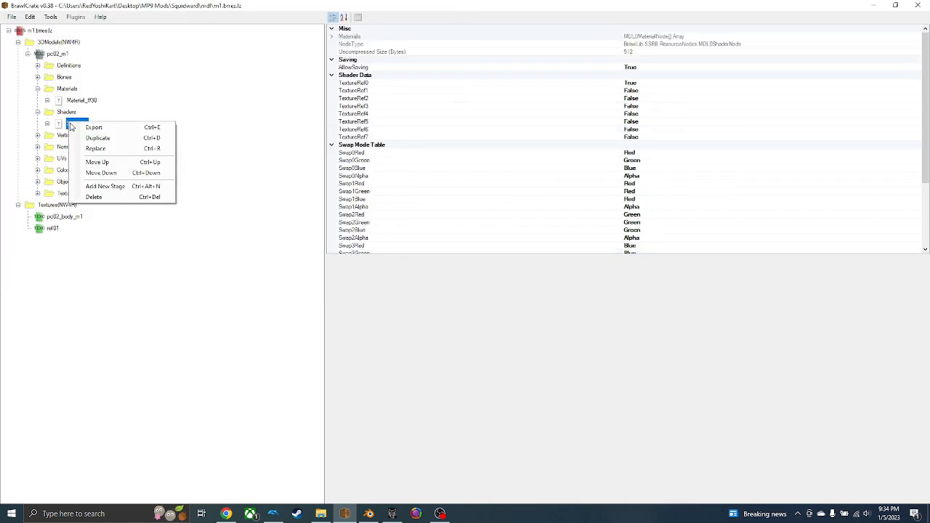
left_click(106, 148)
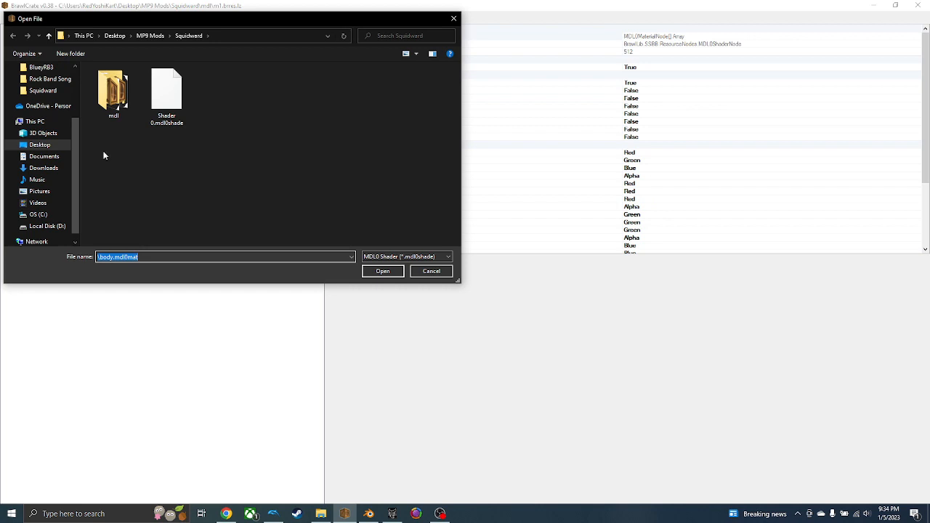
double_click(174, 109)
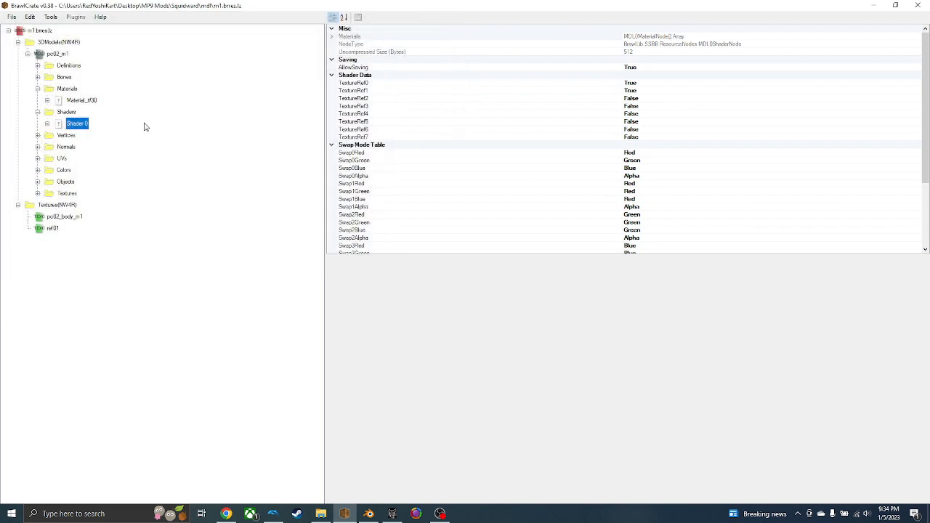
left_click(60, 53)
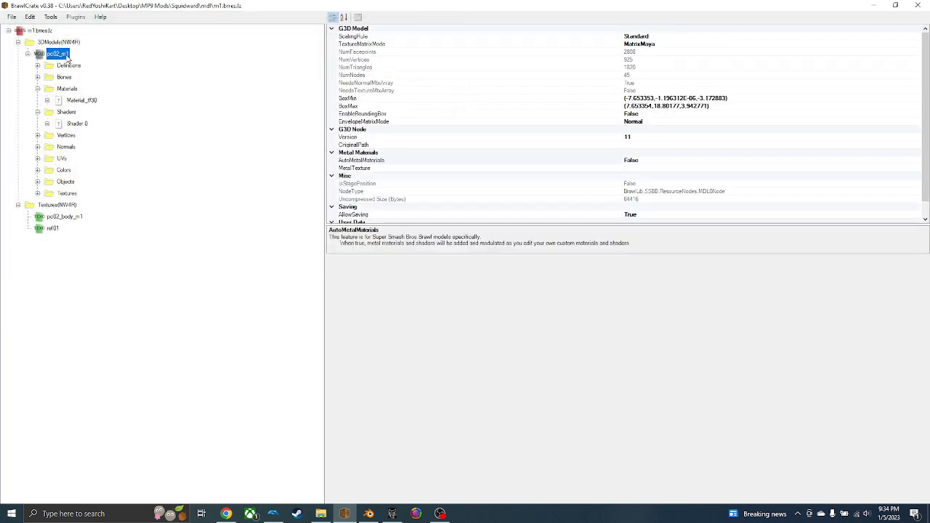
scroll(676, 340, "up", 3)
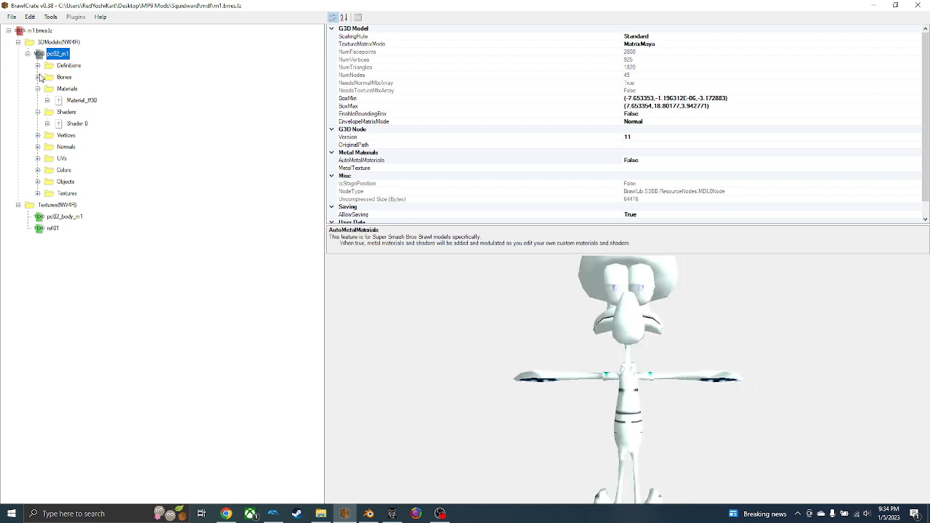
Set UWrapMode of the material's pc02_body_m1 reference to Repeat and check the pc02_m1 model preview.
left_click(47, 100)
left_click(78, 114)
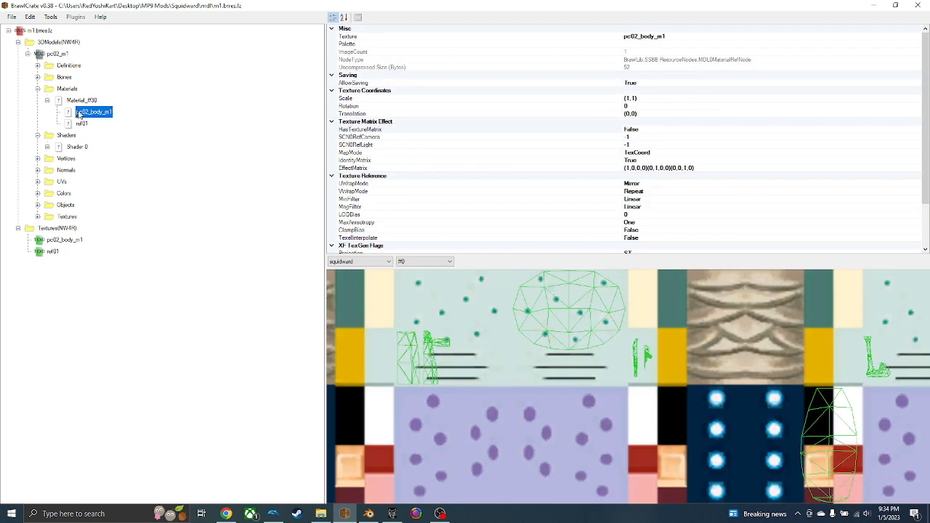
scroll(545, 122, "down", 2)
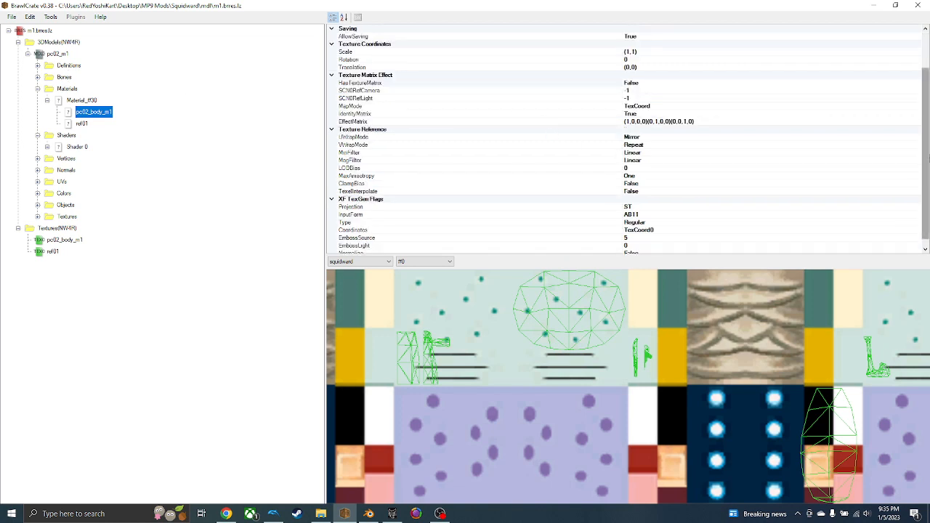
left_click(917, 137)
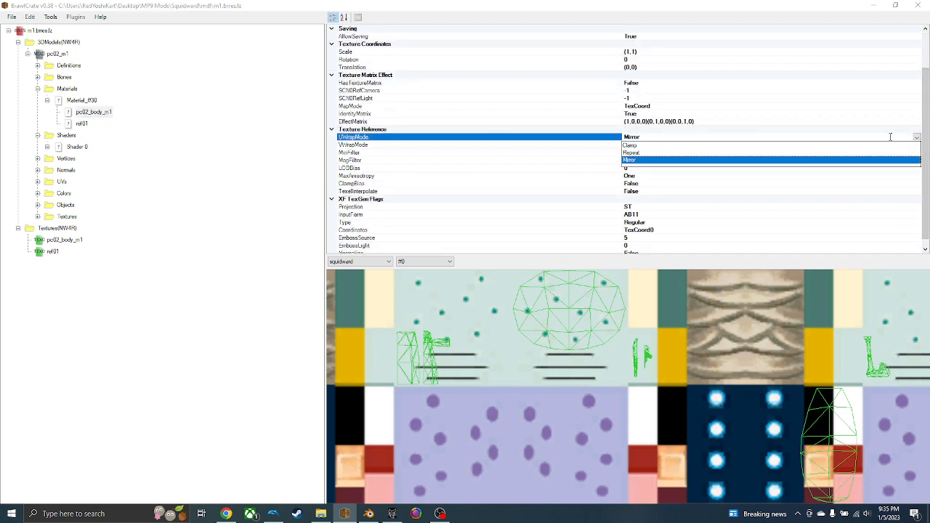
left_click(688, 146)
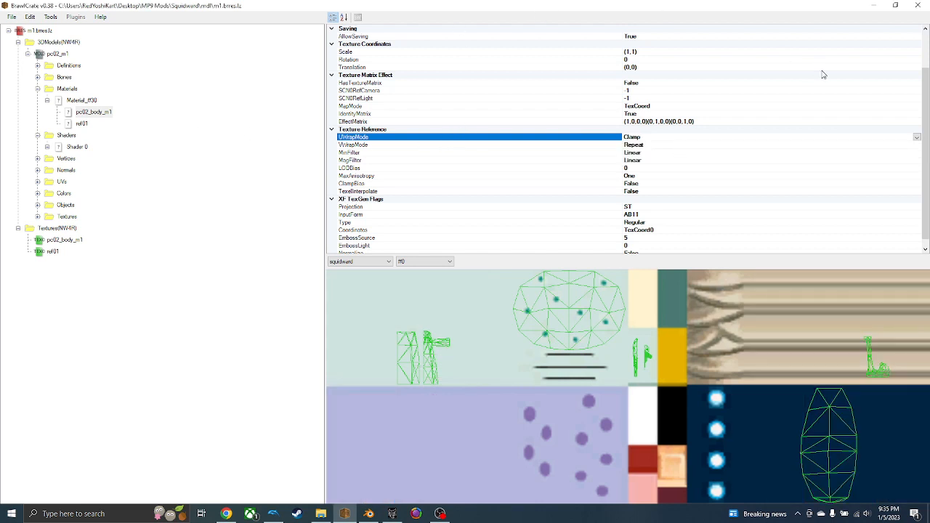
left_click(917, 136)
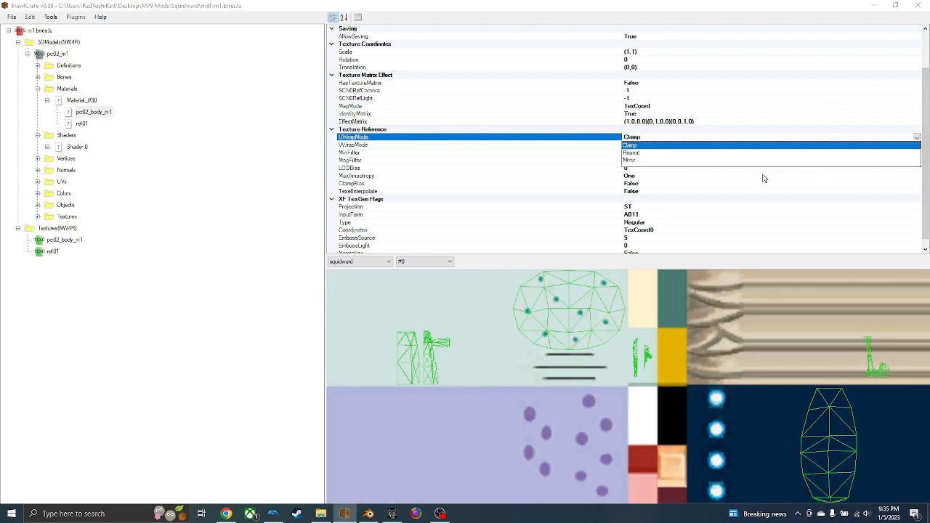
left_click(727, 154)
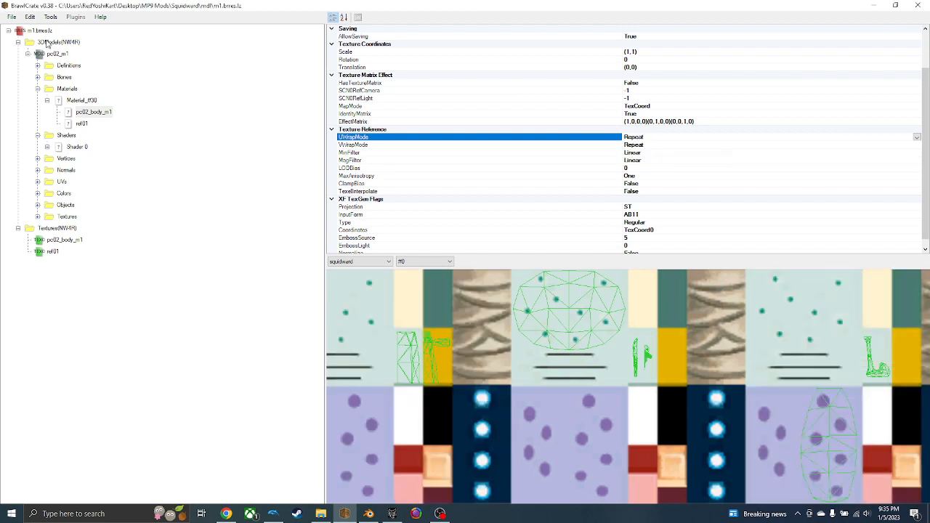
left_click(52, 53)
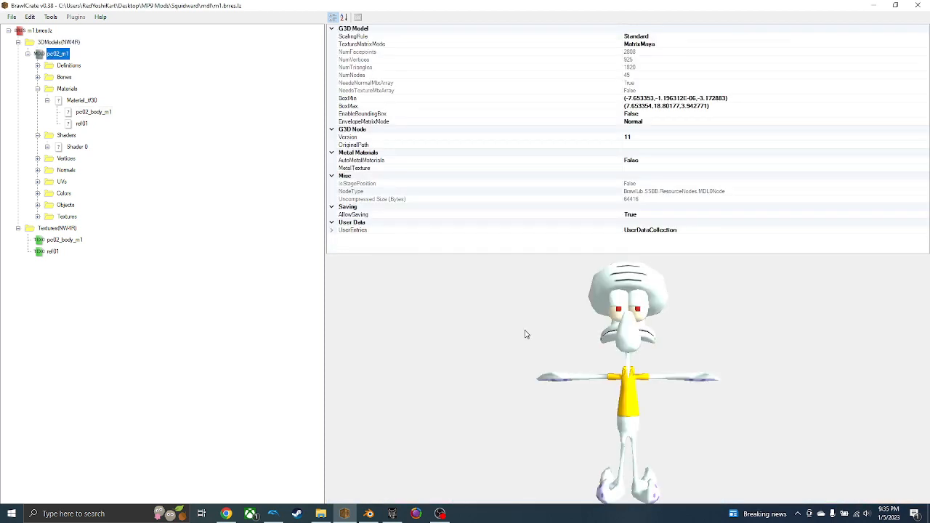
scroll(857, 429, "down", 3)
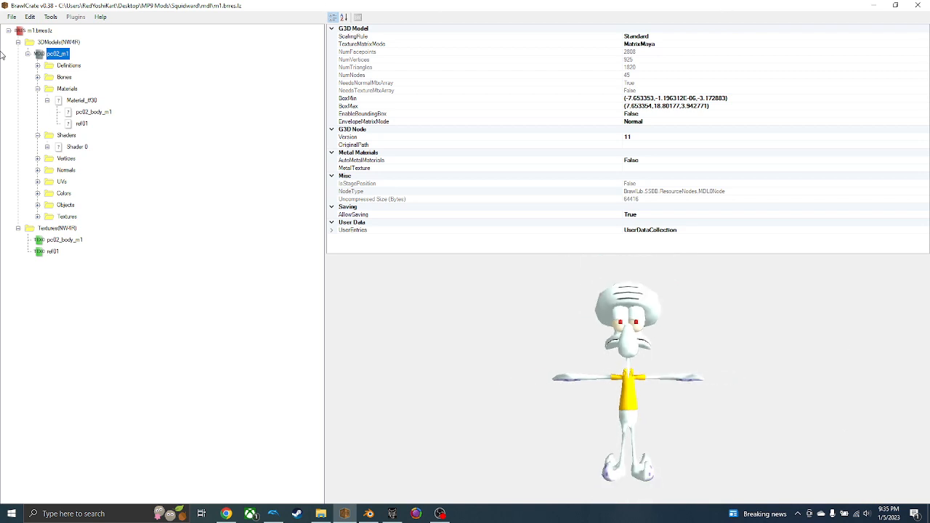
Examine the UV layout over the pc02_body_m1 texture reference and compare it with the model preview.
left_click(102, 113)
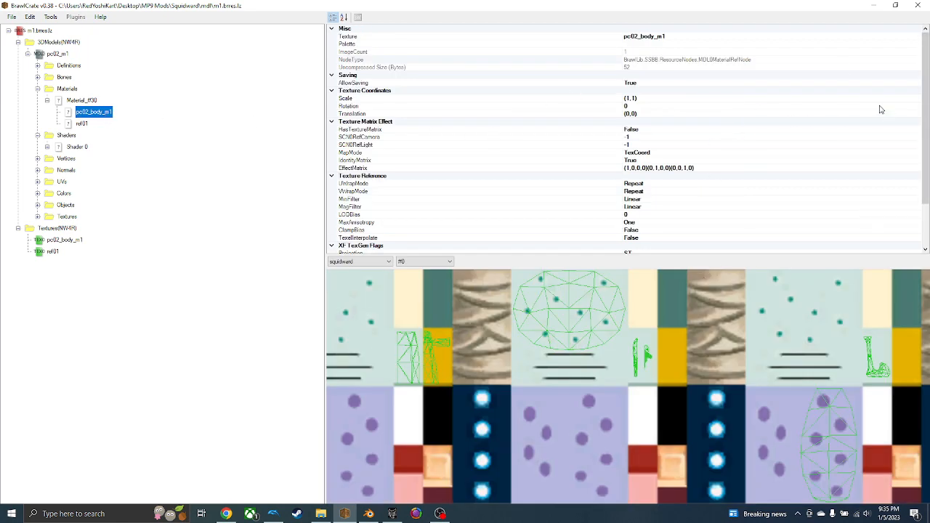
scroll(669, 305, "down", 4)
scroll(712, 362, "down", 2)
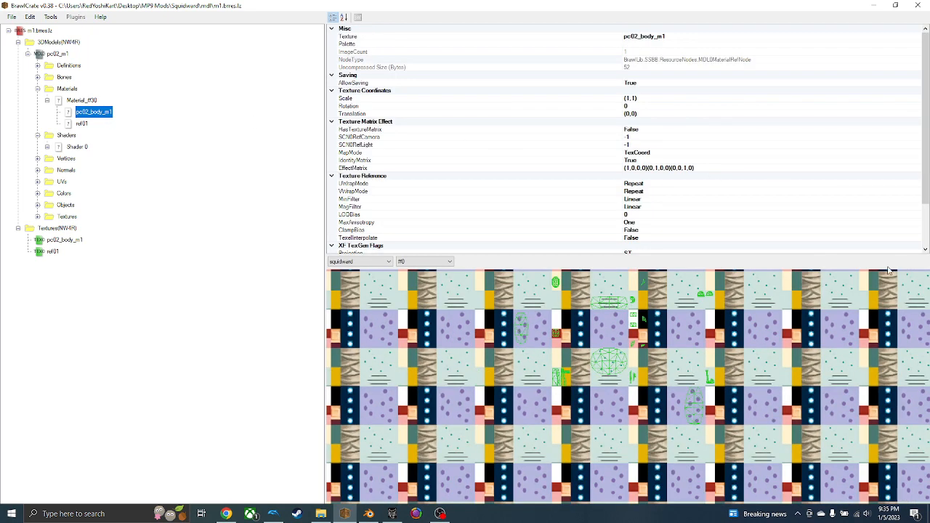
scroll(873, 310, "up", 5)
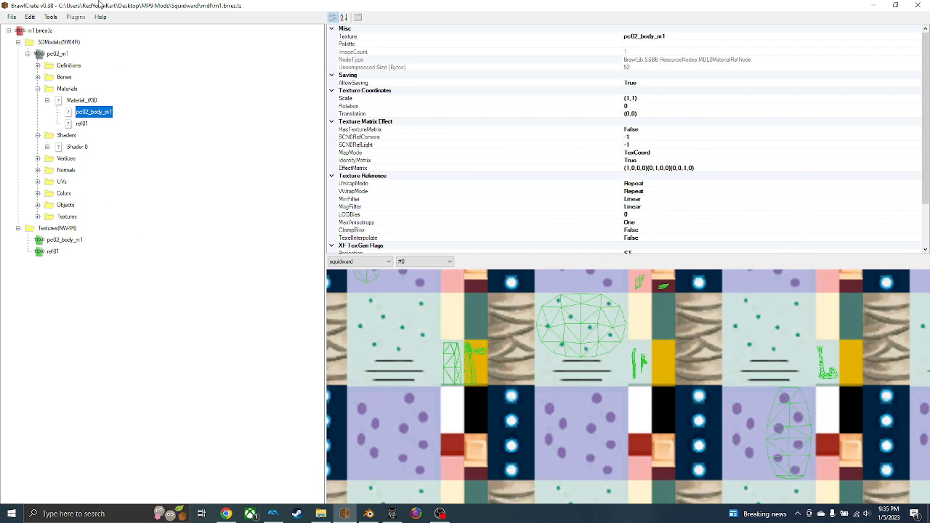
left_click(61, 55)
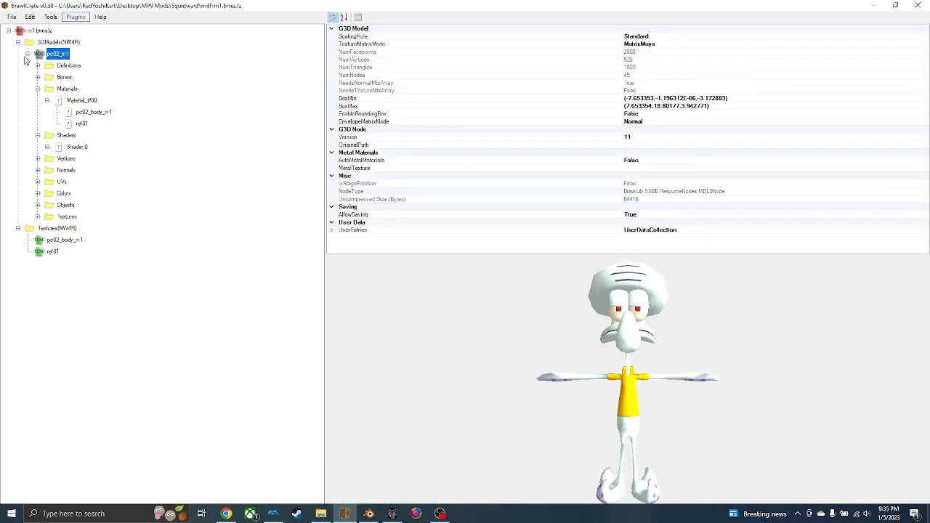
Set HasTextureMatrix to True for the material's ref01 texture reference.
left_click(82, 124)
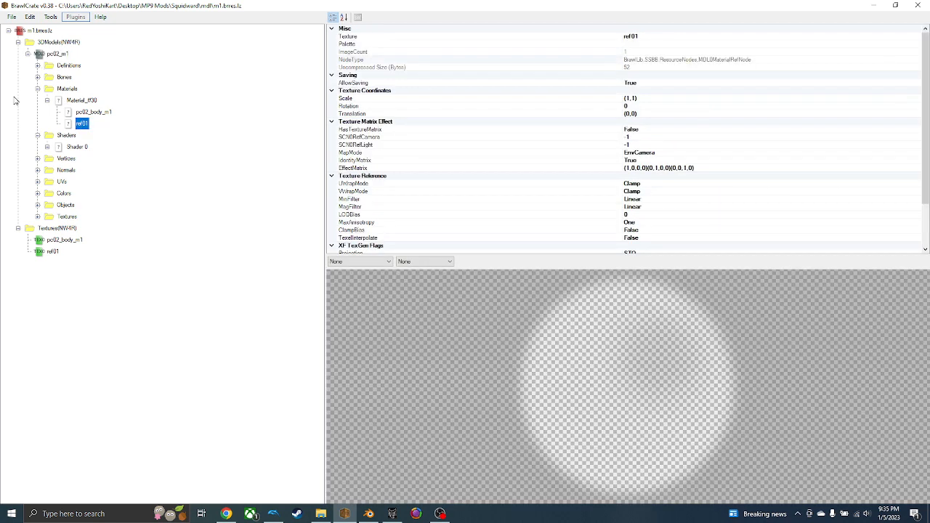
scroll(924, 113, "down", 3)
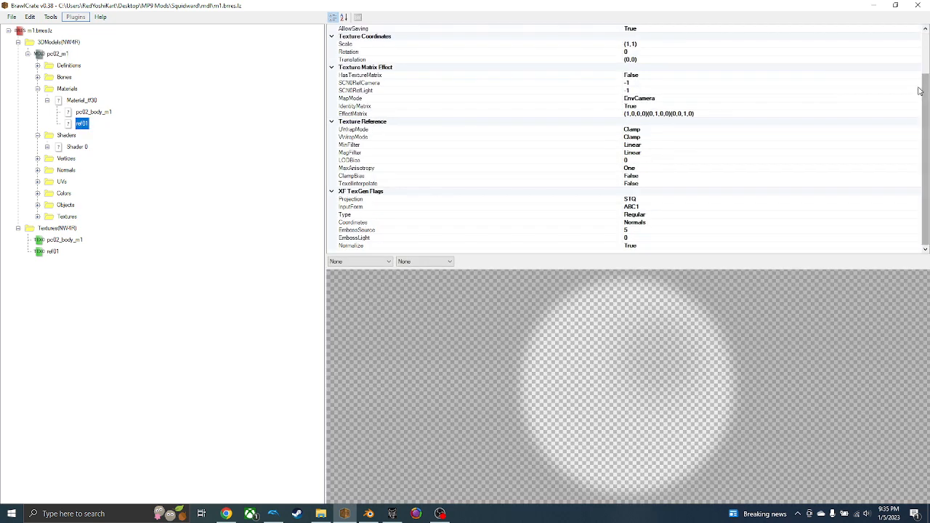
left_click(915, 75)
left_click(916, 75)
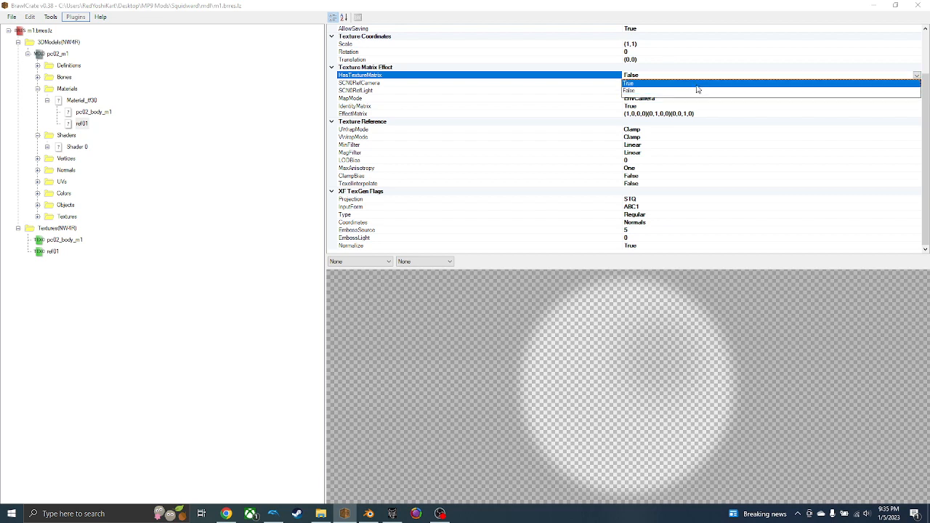
left_click(696, 89)
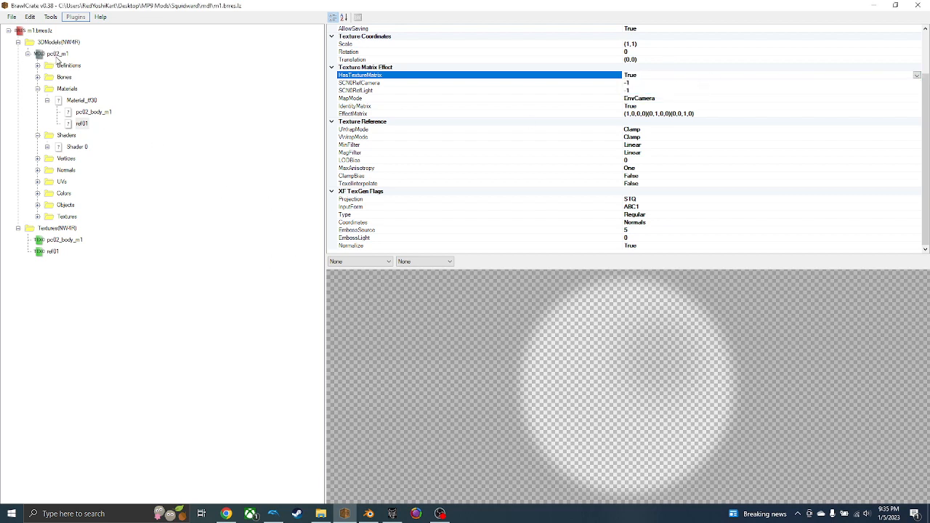
left_click(49, 107)
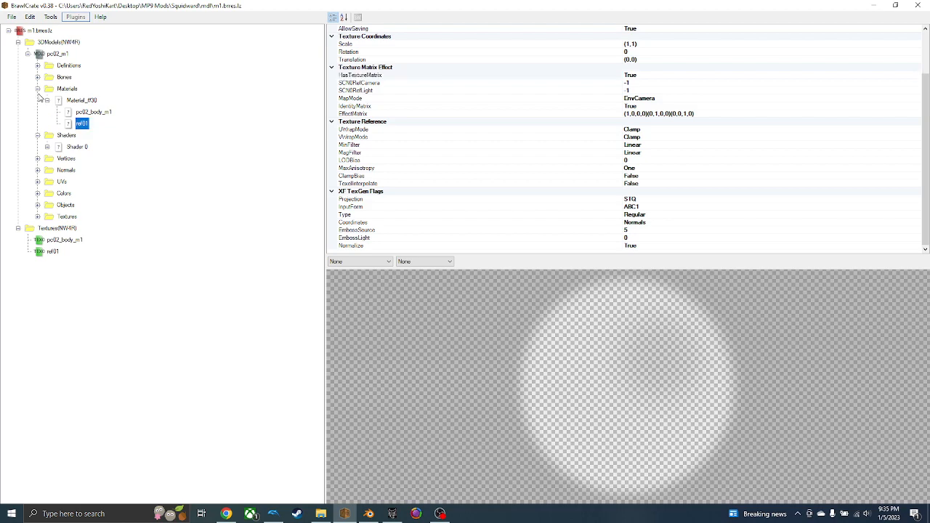
Export the pc02_m1 model as pc02_m1.mdl0 into the Squidward folder.
left_click(38, 88)
left_click(43, 54)
left_click(27, 54)
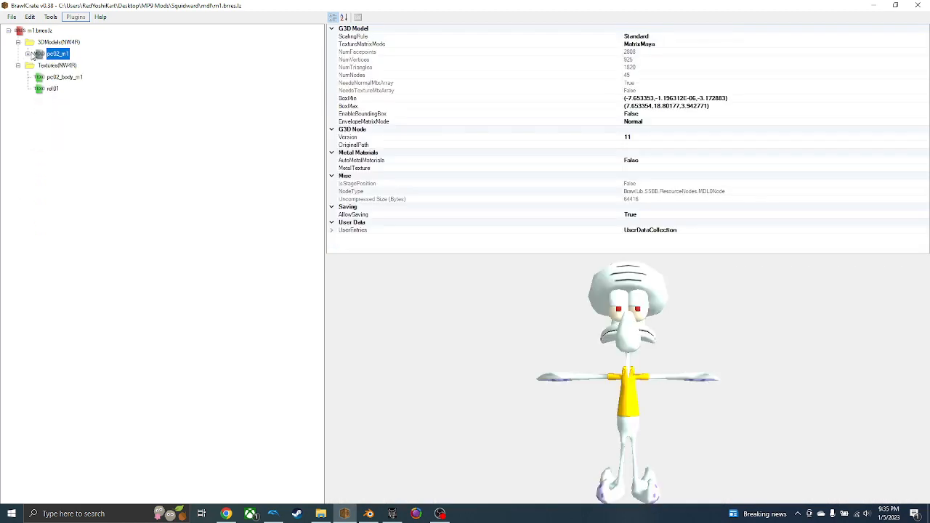
right_click(37, 53)
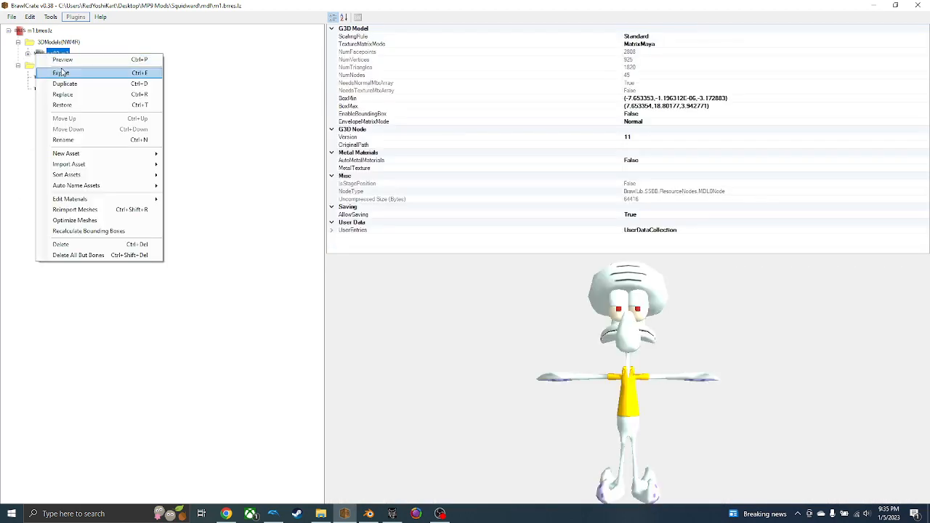
left_click(61, 72)
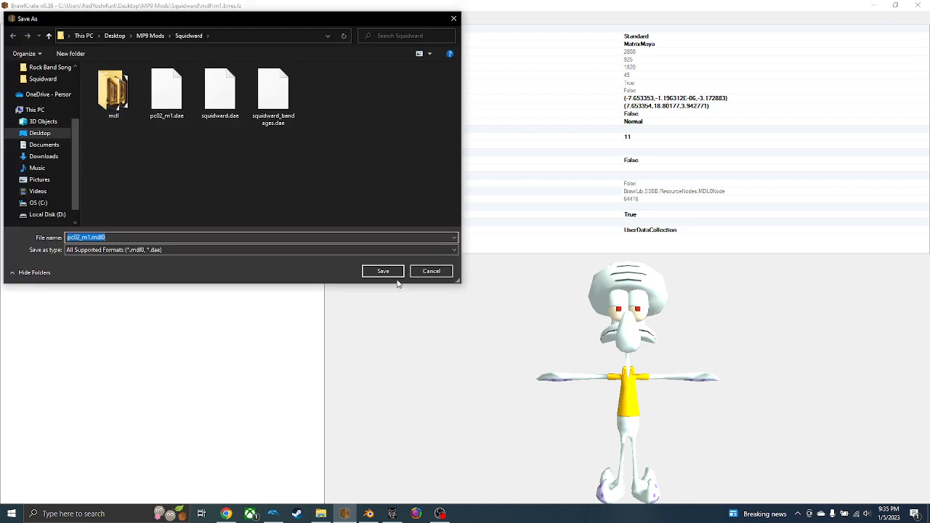
left_click(390, 274)
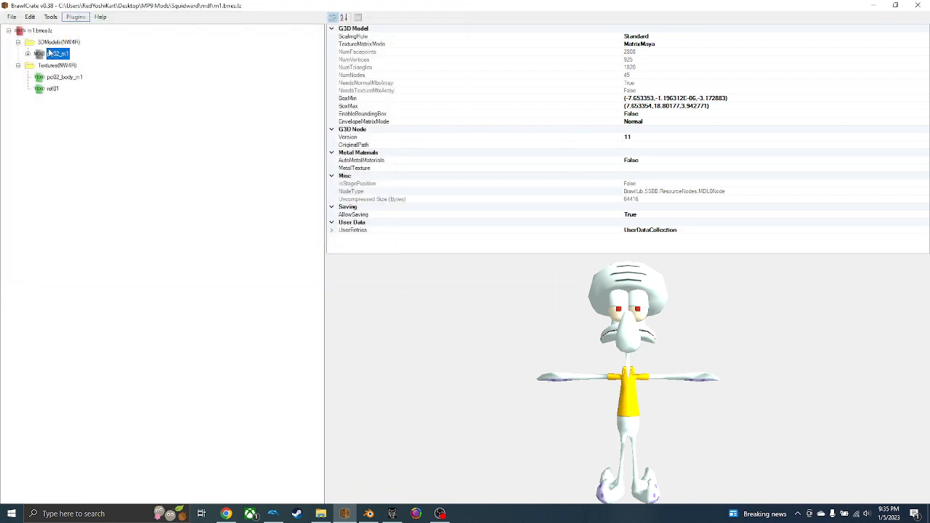
Replace the pc02_m1 model with the exported pc02_m1.mdl0 file.
right_click(49, 53)
left_click(78, 93)
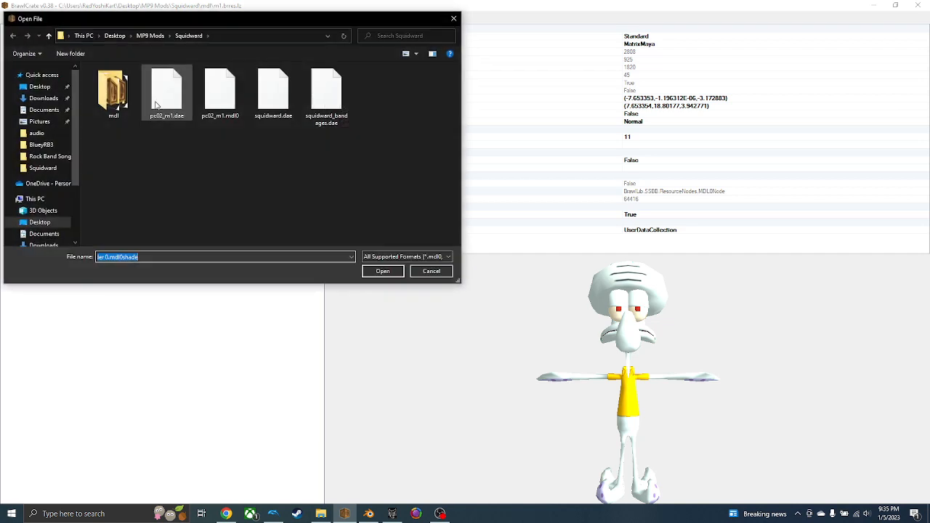
double_click(218, 104)
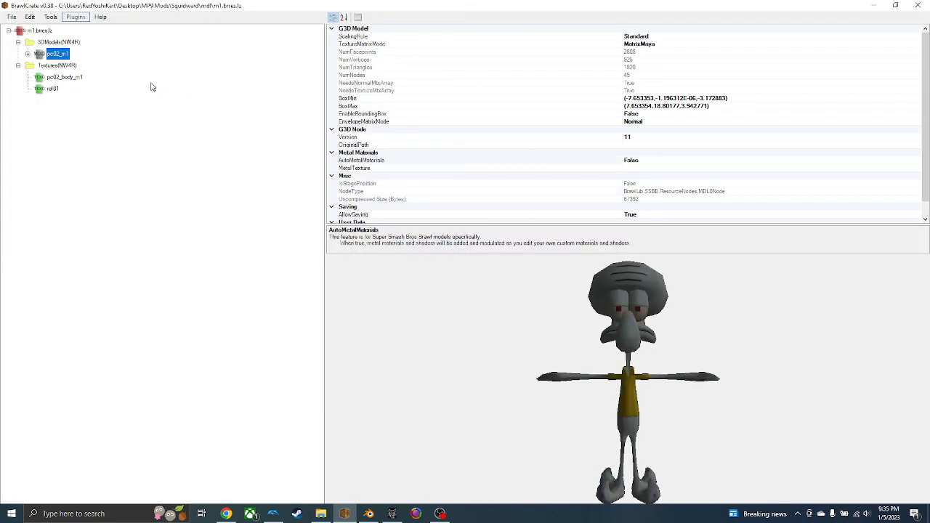
left_click(27, 54)
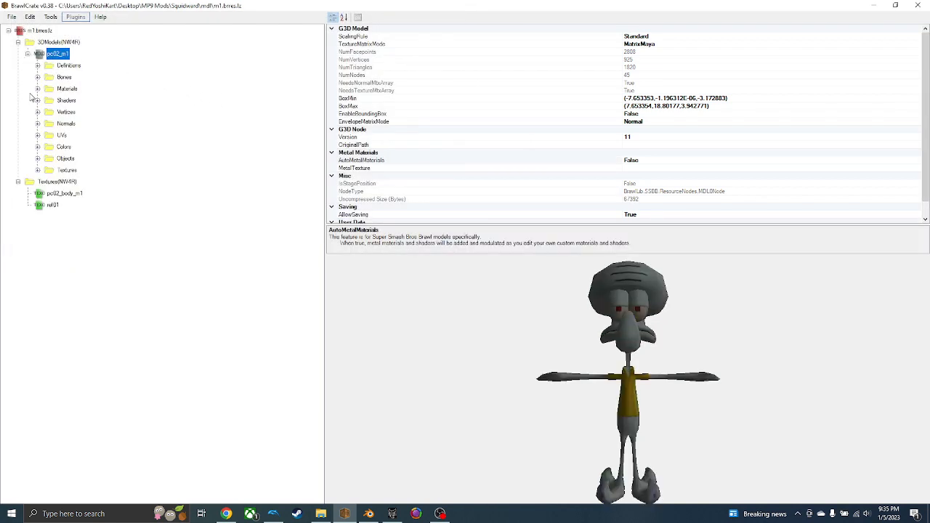
left_click(37, 88)
left_click(47, 101)
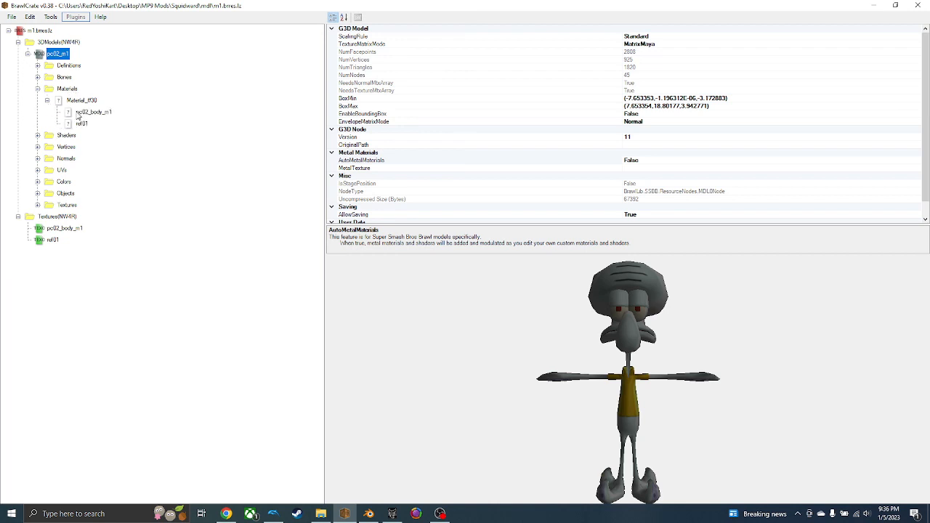
right_click(77, 114)
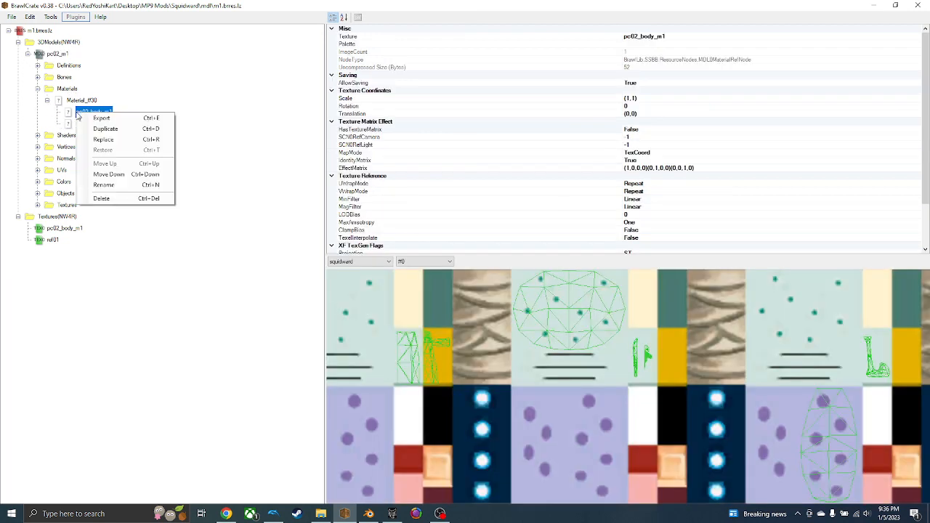
left_click(138, 186)
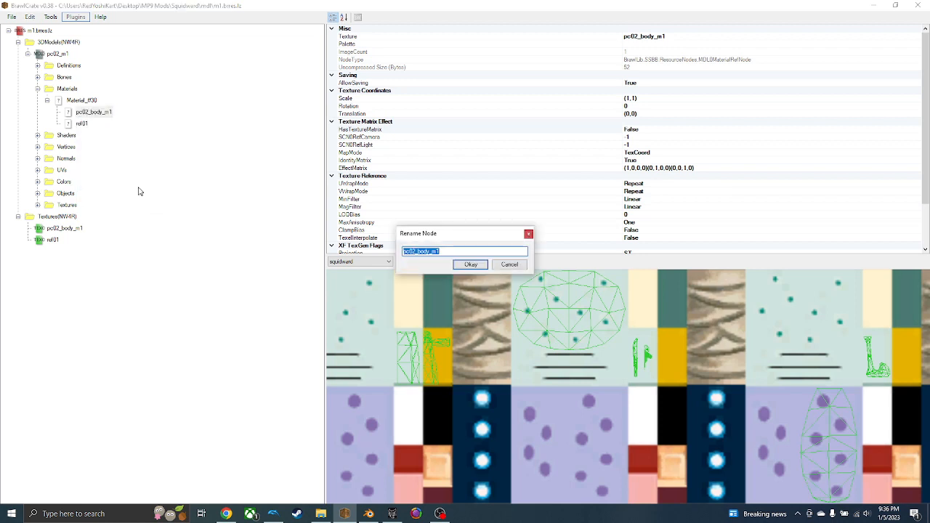
key("End")
key("Return")
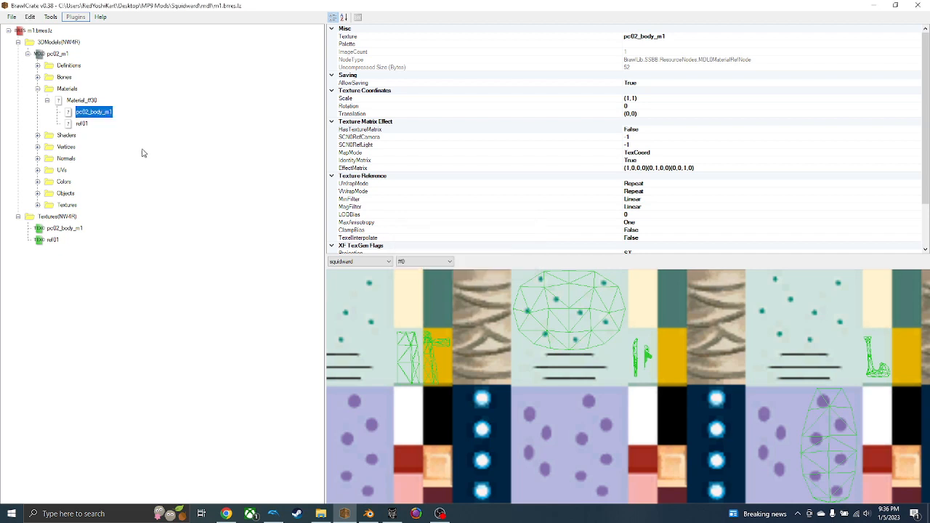
Export the pc02_m1 model again, overwriting the existing pc02_m1.mdl0 in the Squidward folder.
left_click(58, 53)
right_click(56, 52)
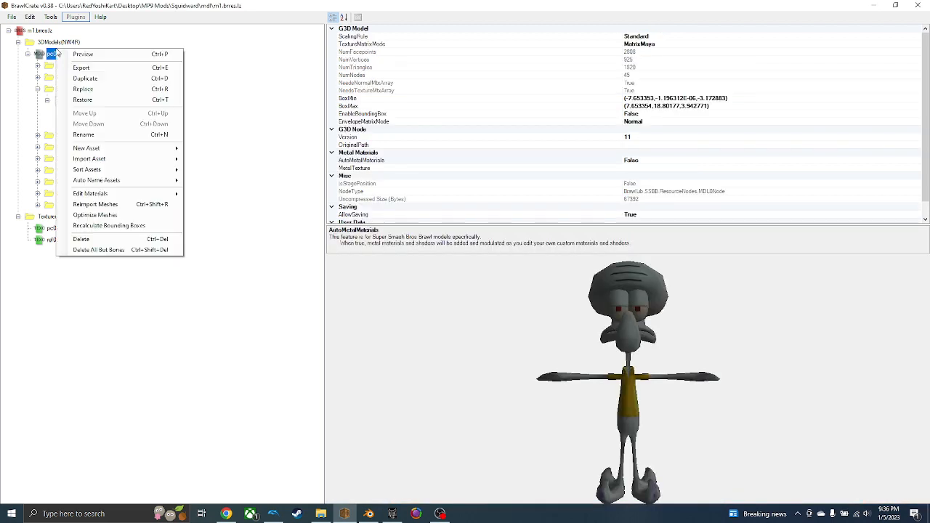
left_click(81, 67)
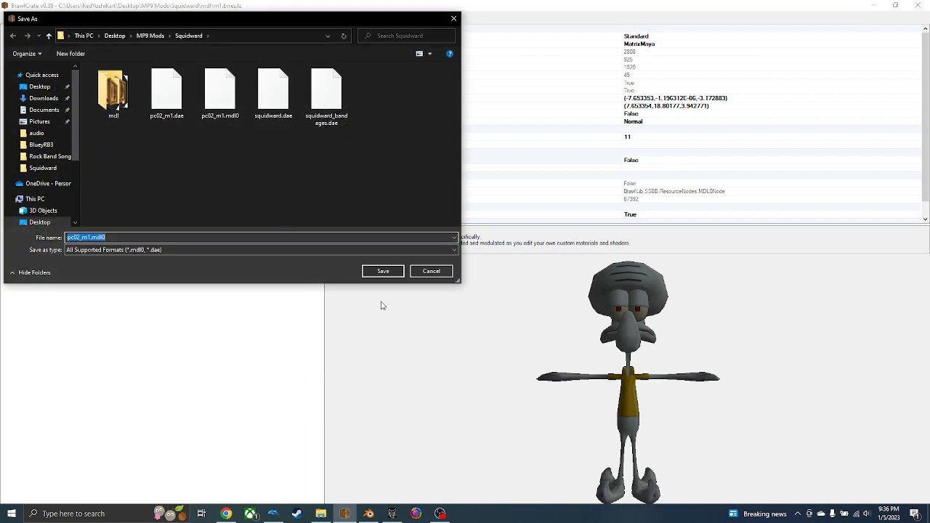
left_click(383, 270)
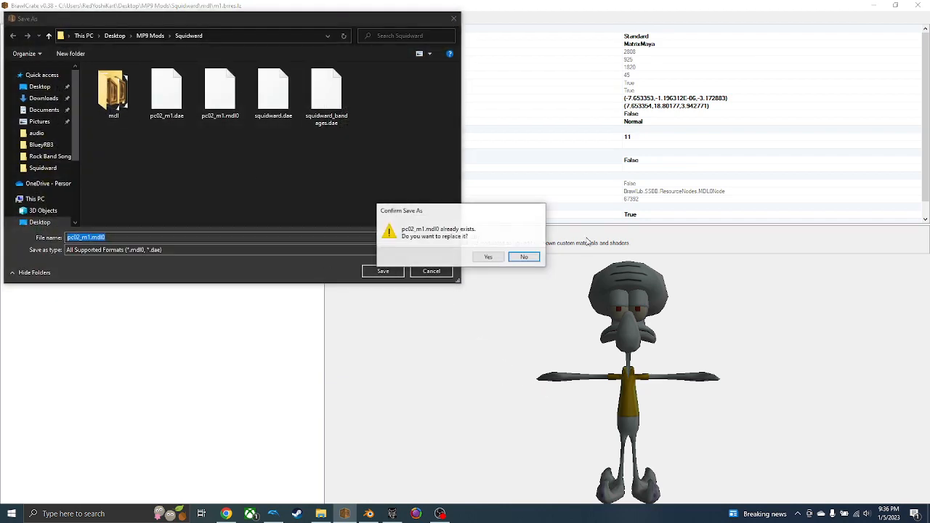
left_click(500, 259)
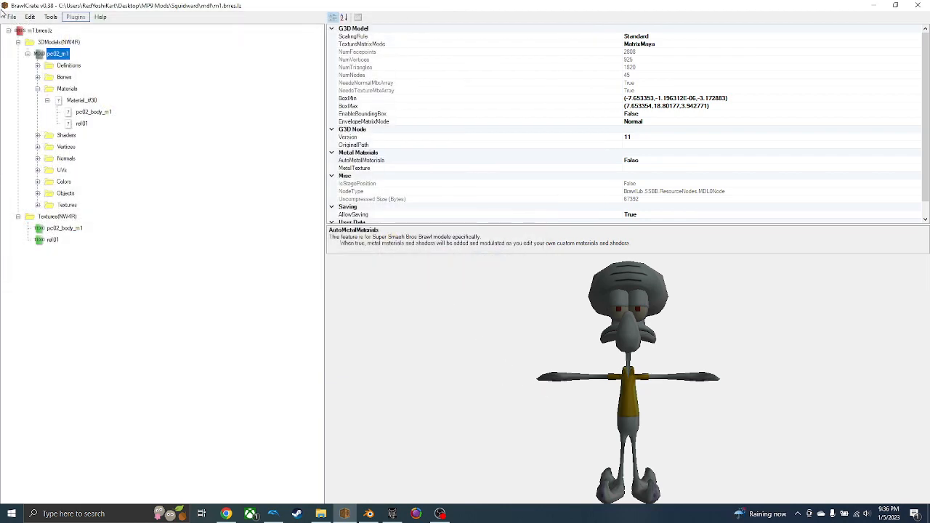
Save m1.brres.lz and close BrawlCrate.
left_click(9, 16)
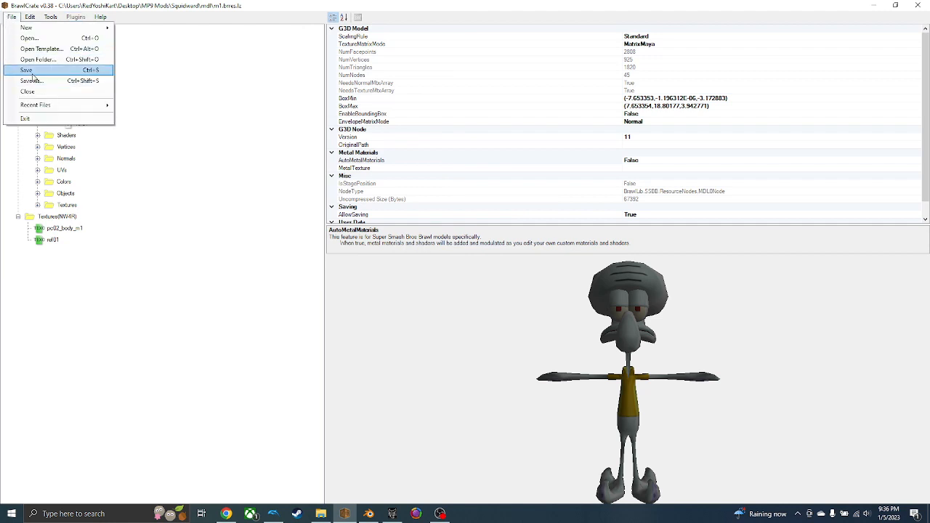
left_click(22, 69)
left_click(917, 5)
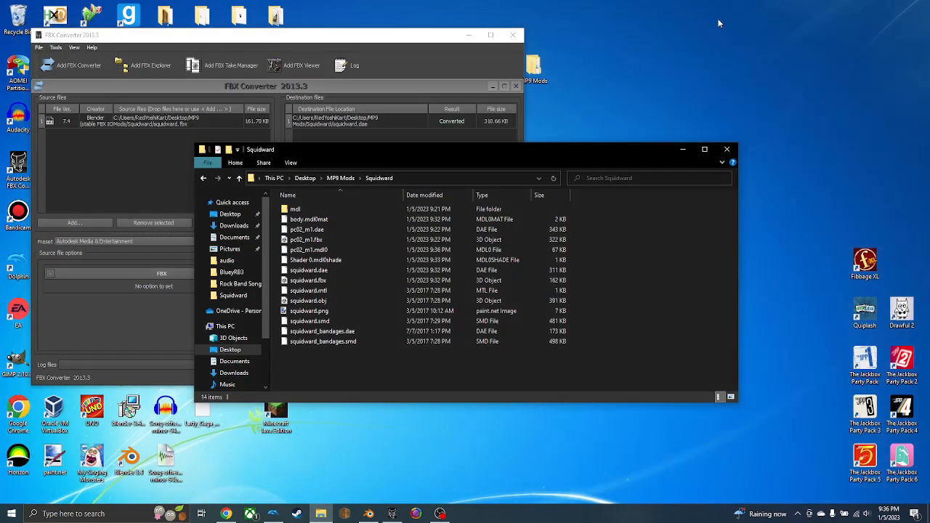
Open m2.brres.lz from the mdl folder inside the Squidward mod folder in BrawlCrate.
left_click(336, 178)
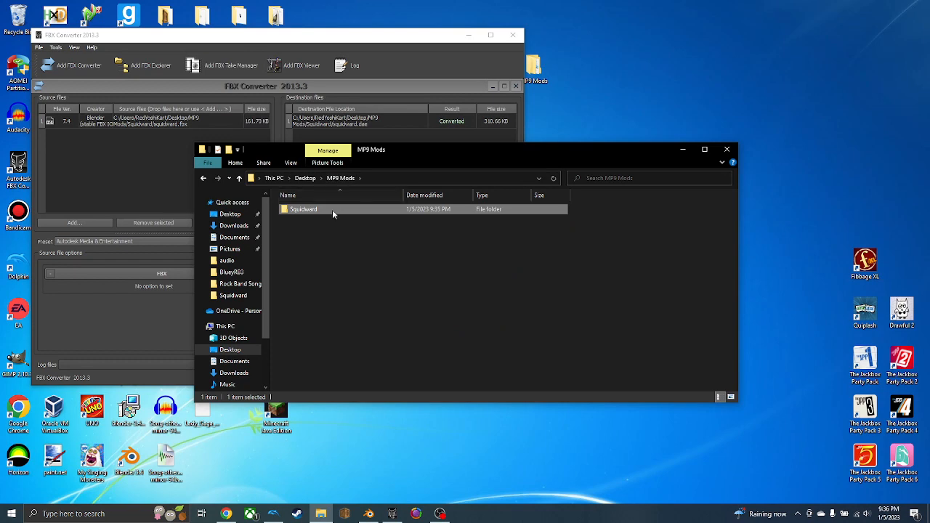
double_click(332, 210)
double_click(332, 209)
left_click(331, 218)
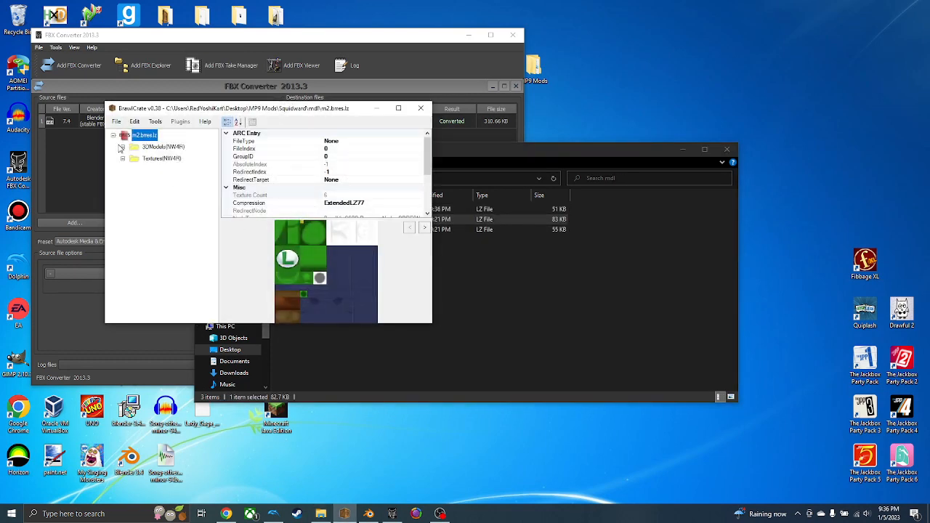
Replace the pc02_m2 Luigi model with pc02_m1.mdl0.
left_click(122, 147)
left_click(144, 149)
left_click(145, 158)
right_click(148, 157)
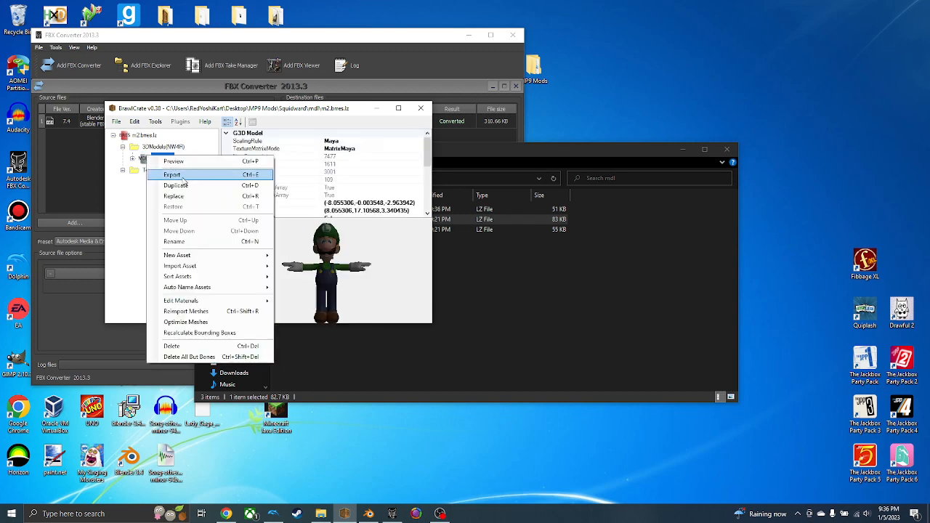
left_click(174, 196)
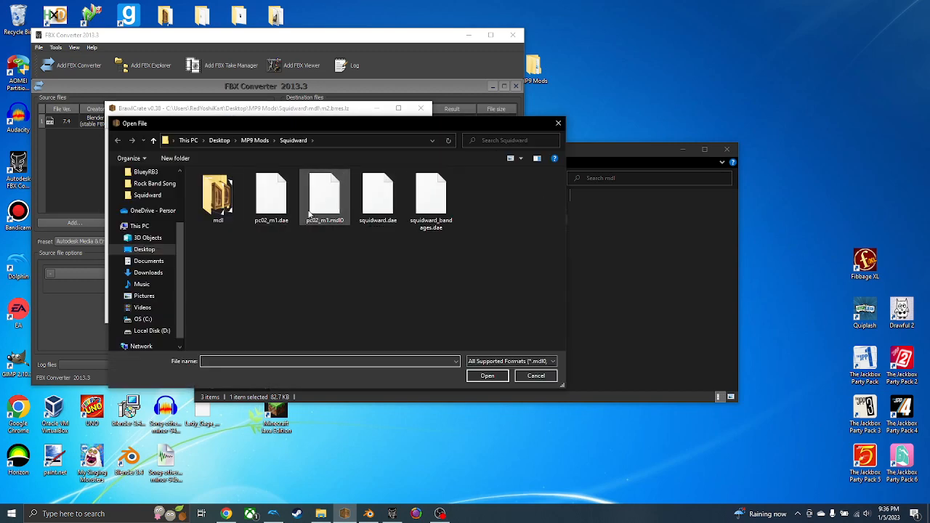
double_click(309, 213)
Rename the pc02_body_m1 entry in the pc02_m2 model's Textures group to pc02_body_m2.
left_click(131, 159)
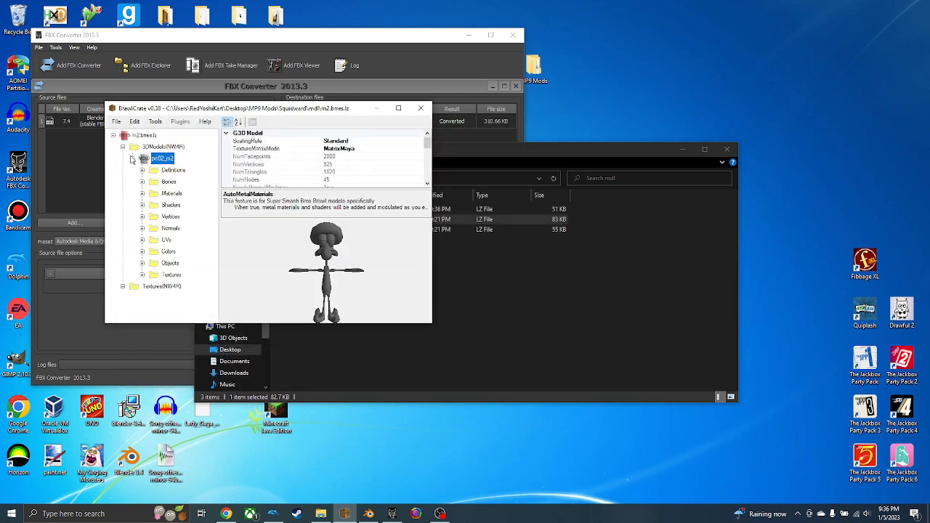
left_click(143, 274)
left_click(171, 275)
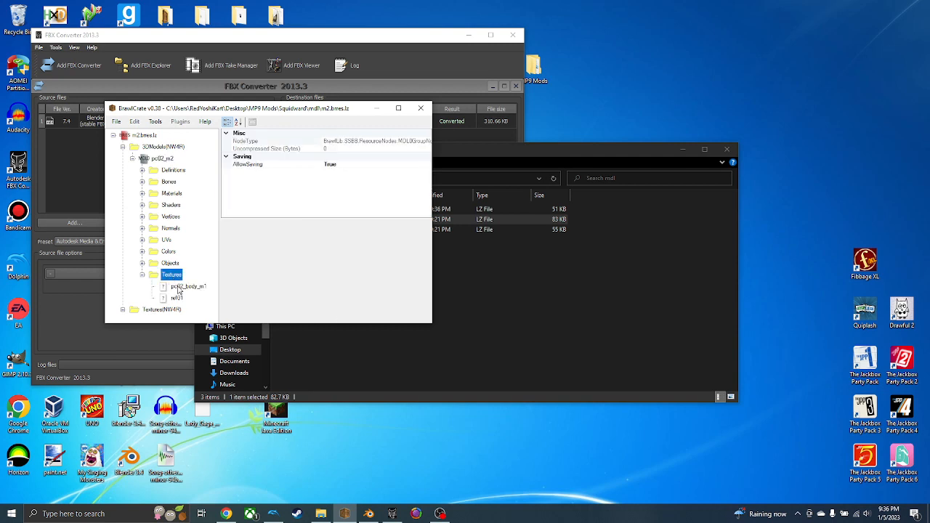
right_click(178, 285)
left_click(231, 359)
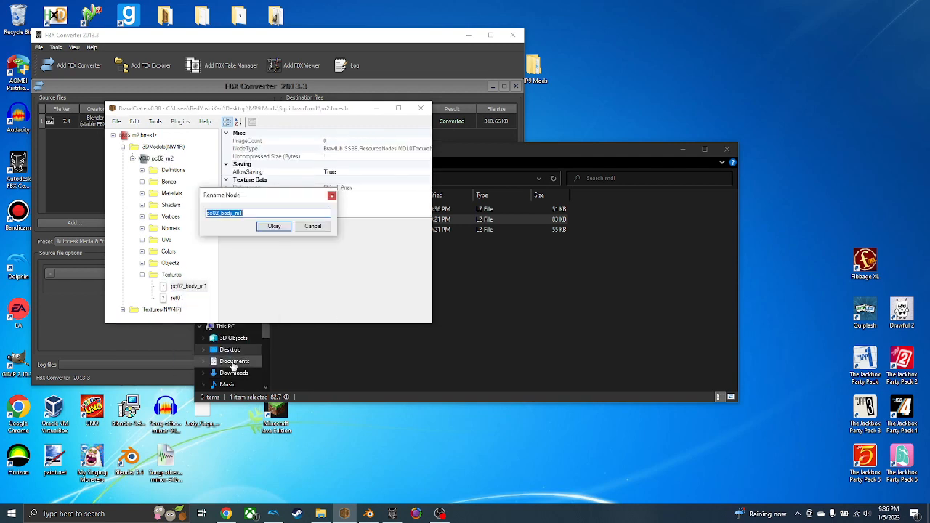
key("Right")
type("2")
key("Return")
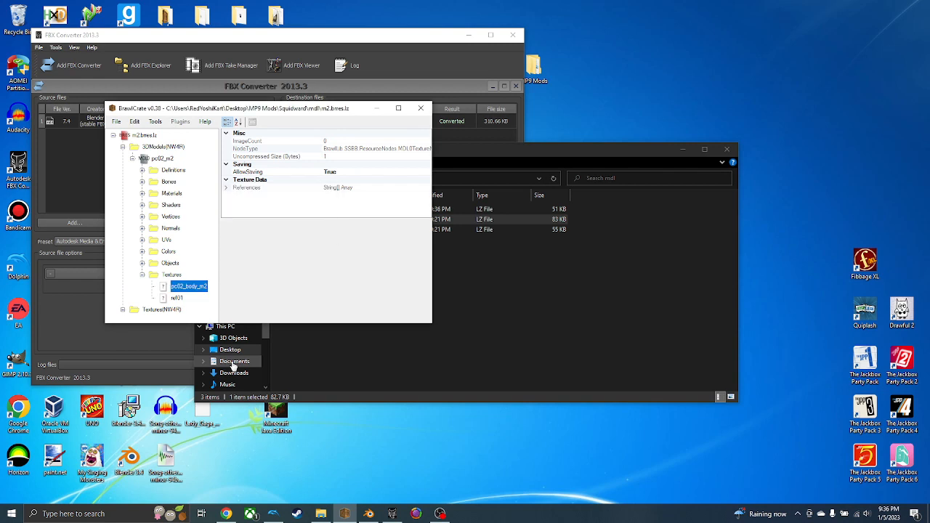
Replace the pc02_body_m2 texture image in Textures(NW4R) with squidward.png, keeping the CMPR format.
double_click(135, 161)
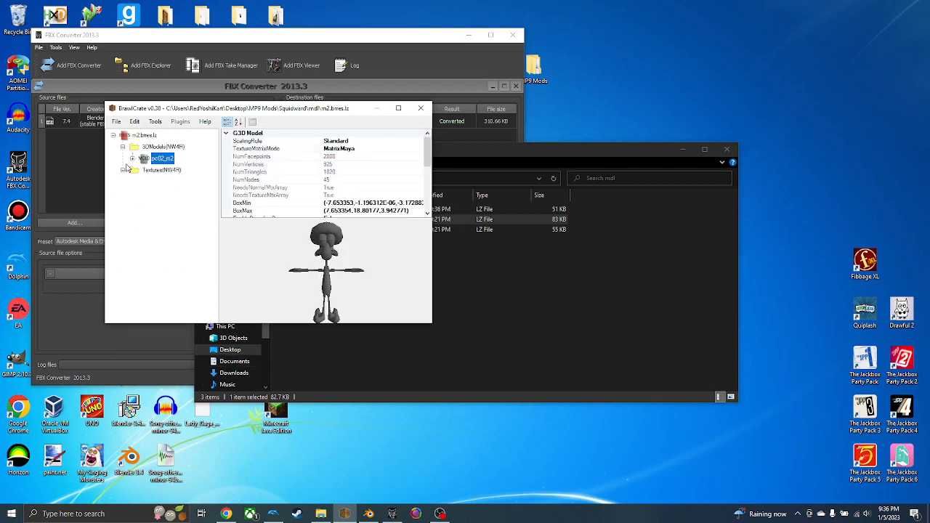
left_click(123, 170)
right_click(153, 181)
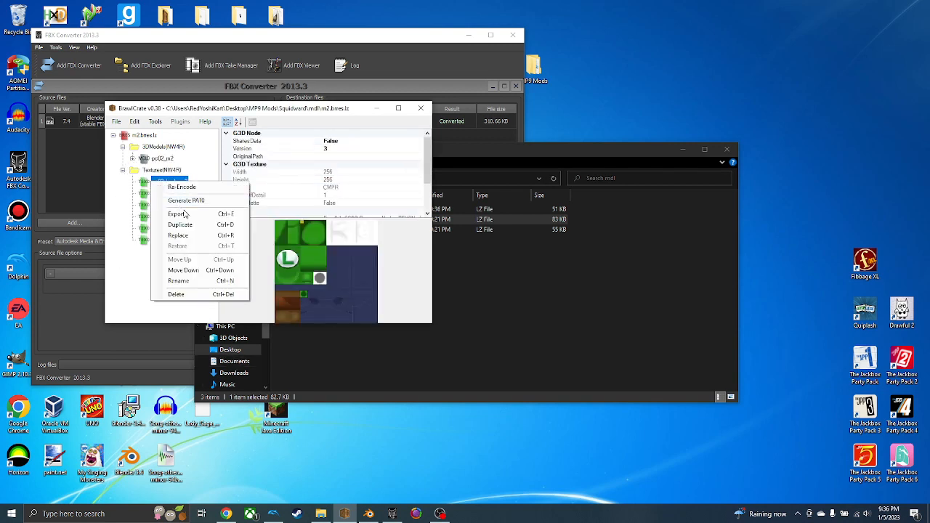
left_click(190, 234)
double_click(267, 219)
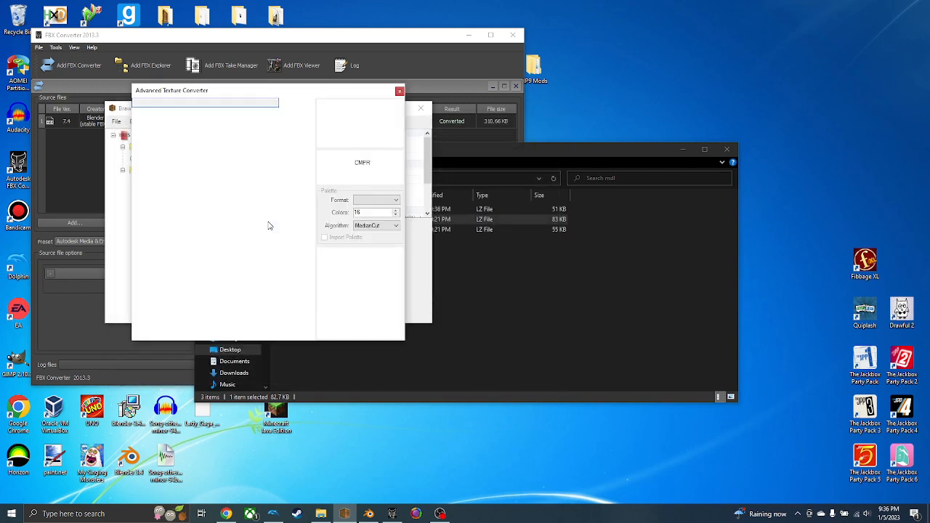
key("Return")
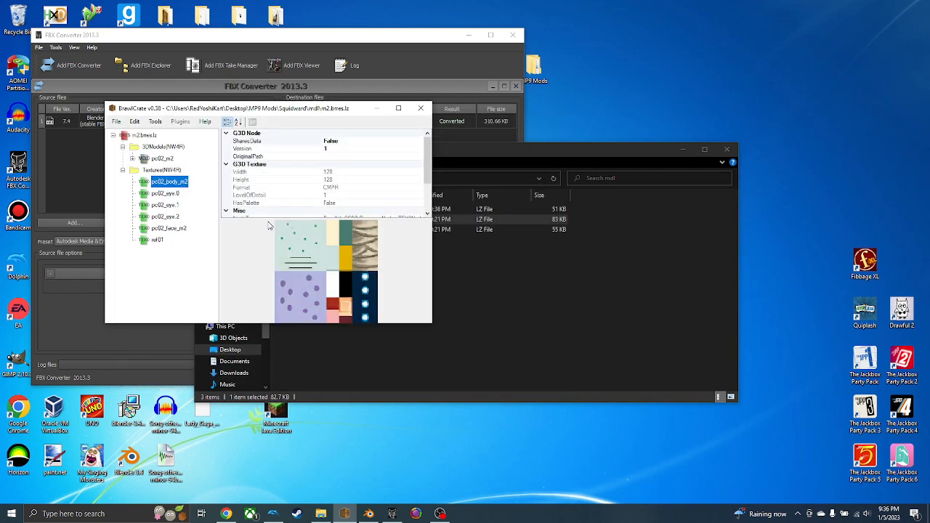
Delete the textures pc02_eye.0, pc02_eye.1, pc02_eye.2 and pc02_face_m2 from Textures(NW4R).
key("Down")
key("Delete")
key("Delete")
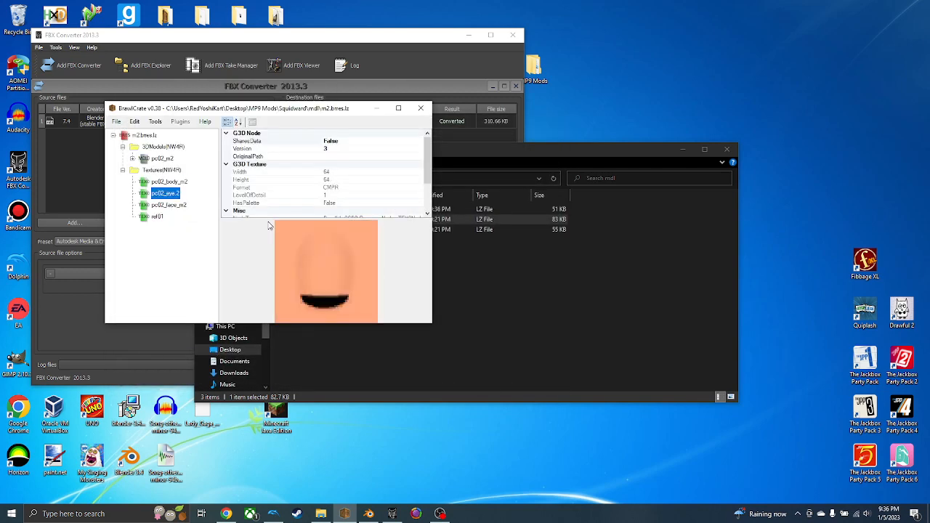
key("Delete")
key("Delete")
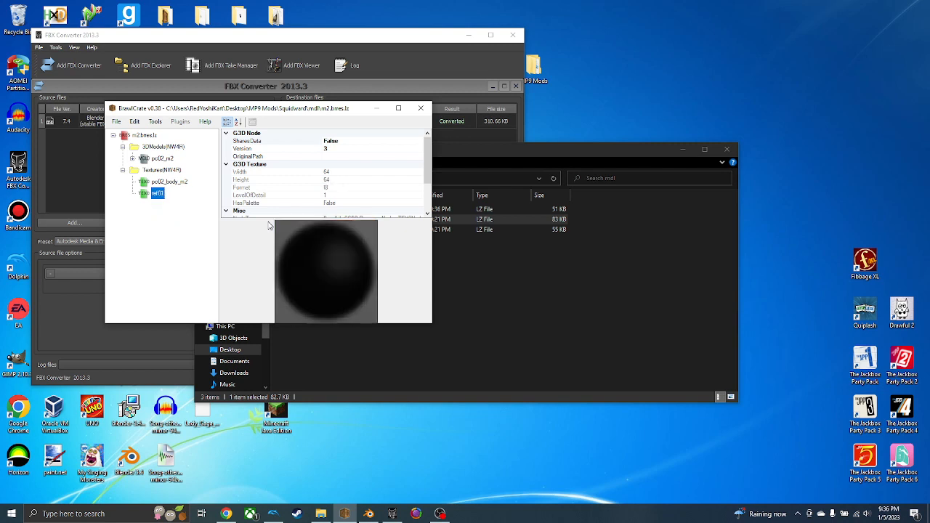
Preview the pc02_body_m2 texture and the pc02_m2 model, and save and close m2.brres.lz.
left_click(178, 182)
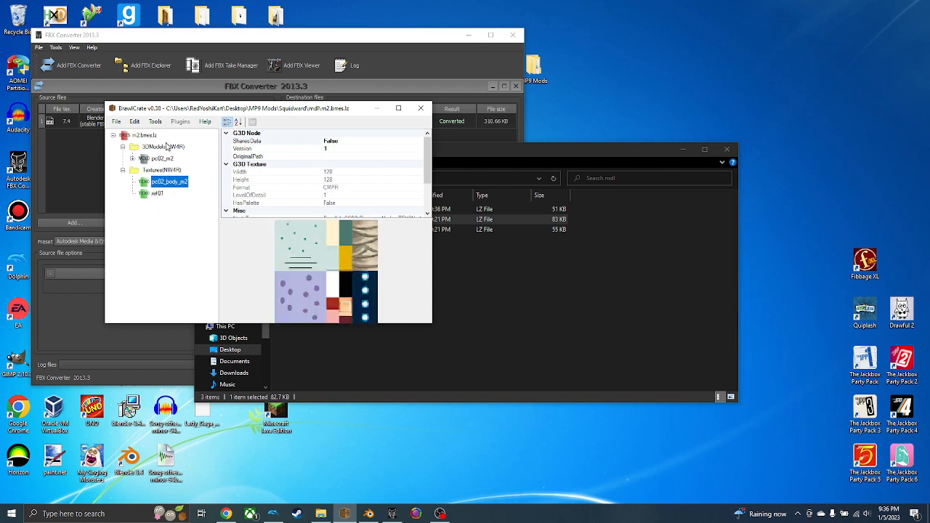
left_click(162, 159)
scroll(313, 260, "up", 5)
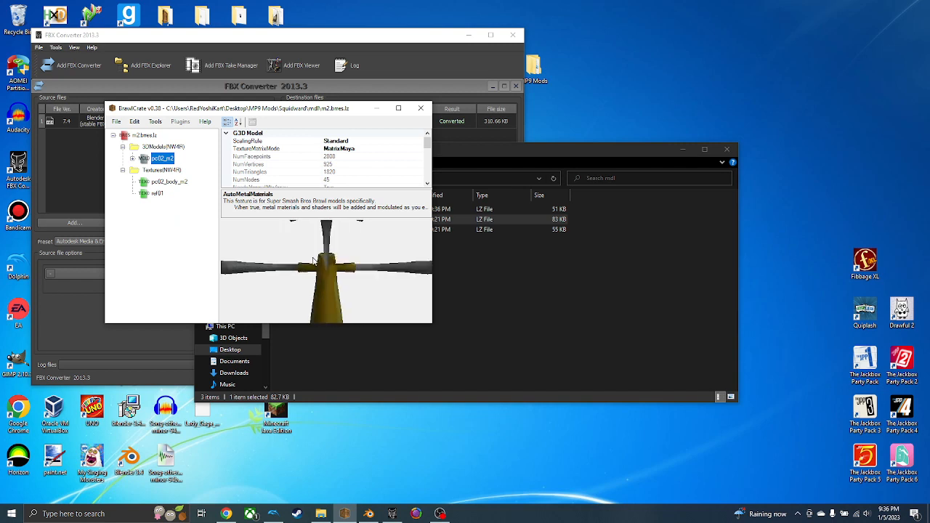
scroll(299, 269, "down", 5)
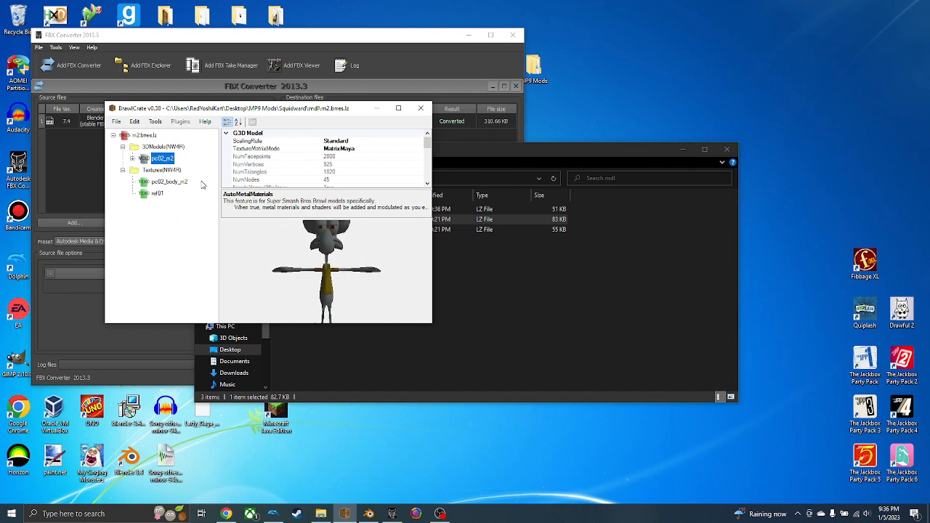
left_click(114, 122)
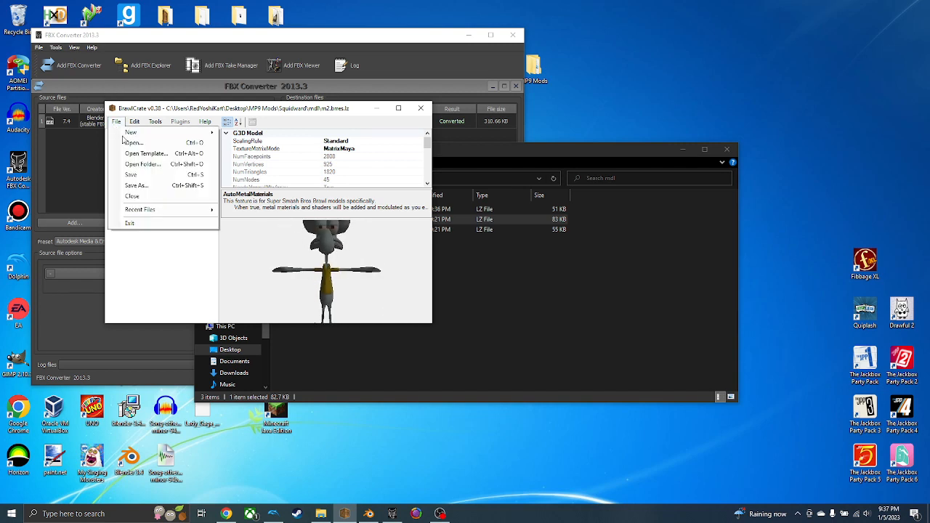
left_click(148, 176)
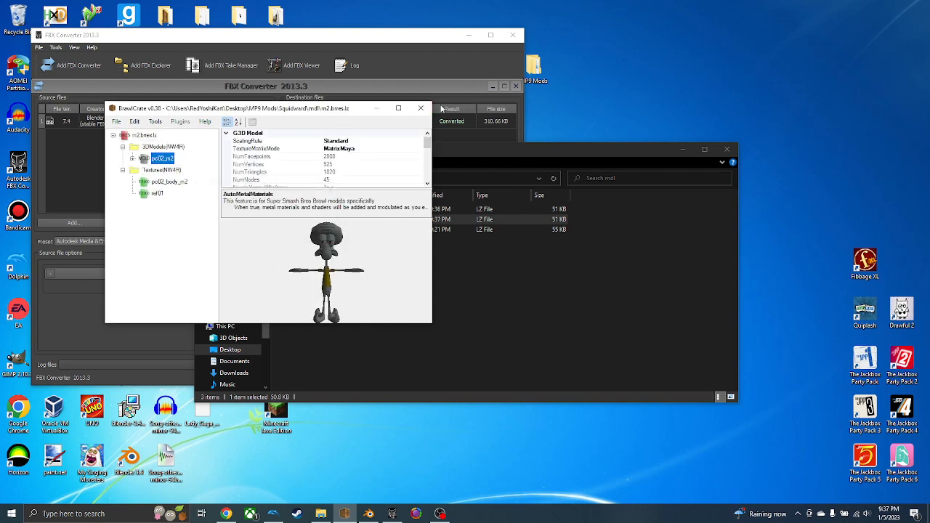
left_click(421, 107)
Open m3.brres.lz and replace its pc02_m3 model with pc02_m1.mdl0.
double_click(316, 231)
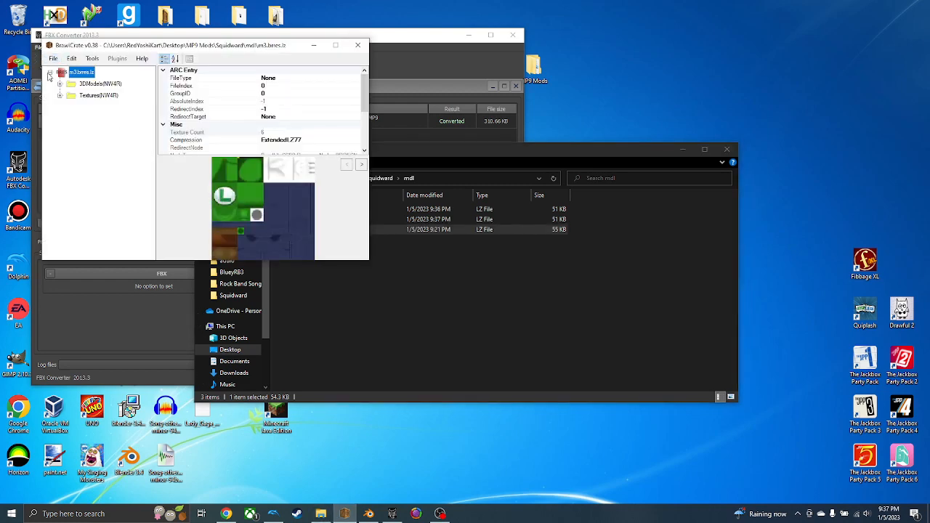
left_click(61, 83)
left_click(80, 84)
left_click(86, 94)
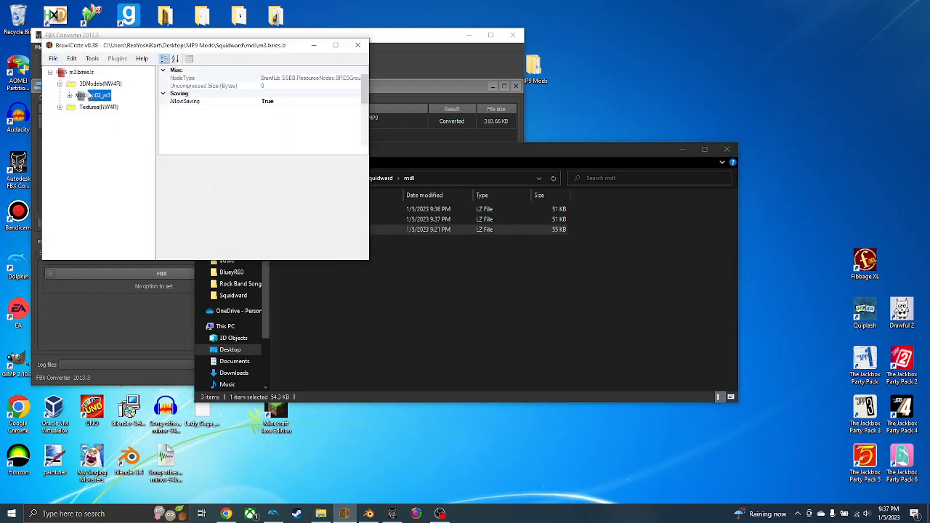
right_click(87, 93)
left_click(114, 132)
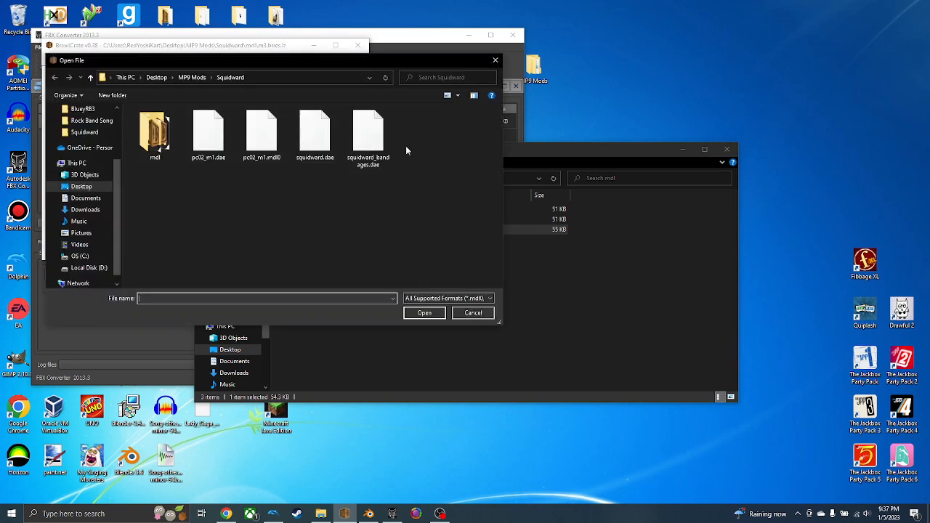
double_click(247, 158)
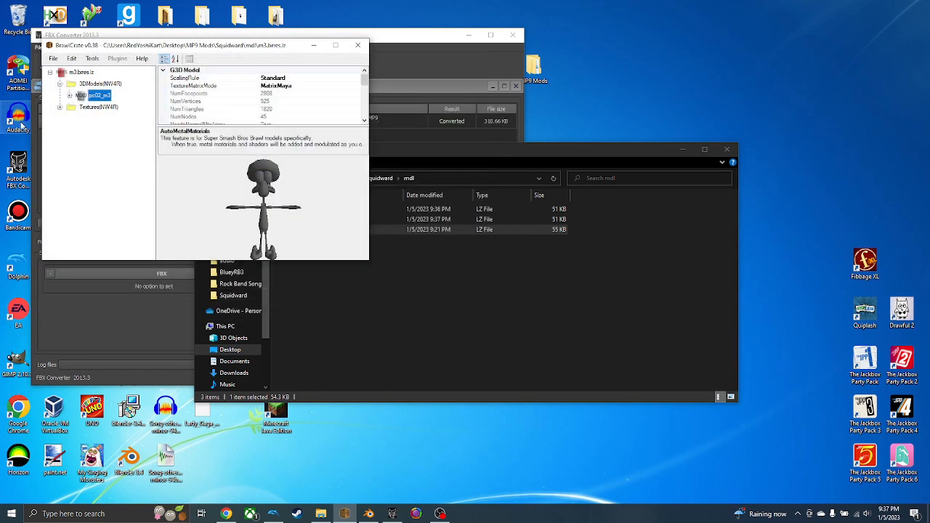
Rename the pc02_body_m1 entry in the pc02_m3 model's Textures group to pc02_body_m3.
left_click(79, 211)
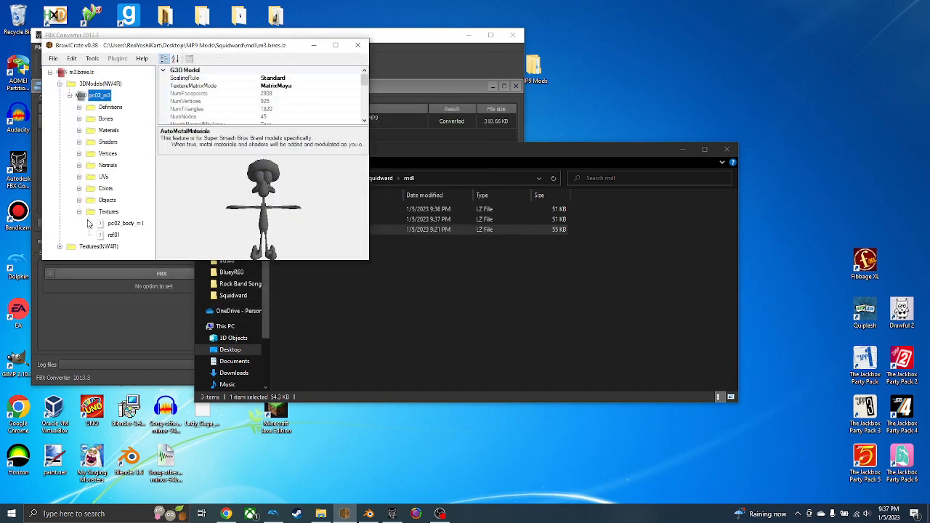
right_click(102, 224)
left_click(178, 296)
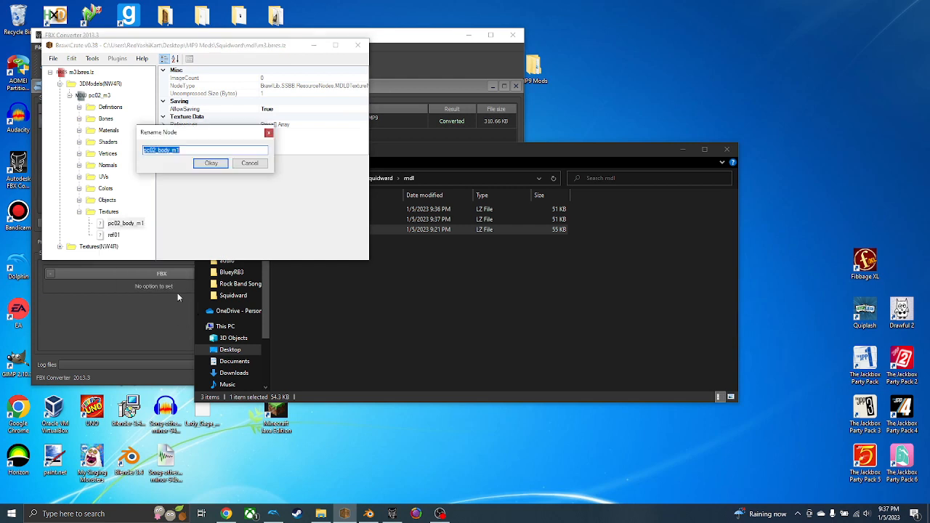
key("End")
key("Return")
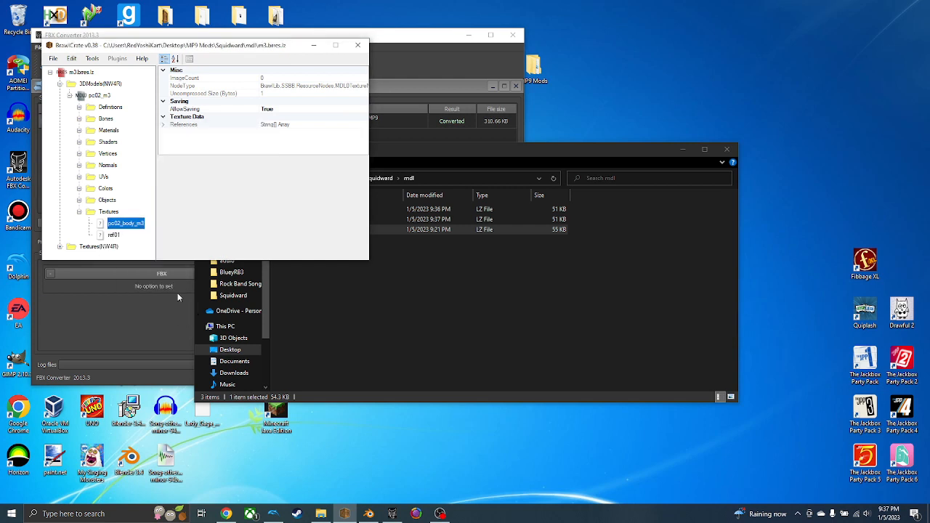
Replace the pc02_body_m3 texture image in Textures(NW4R) with squidward.png, keeping the CMPR format.
left_click(95, 94)
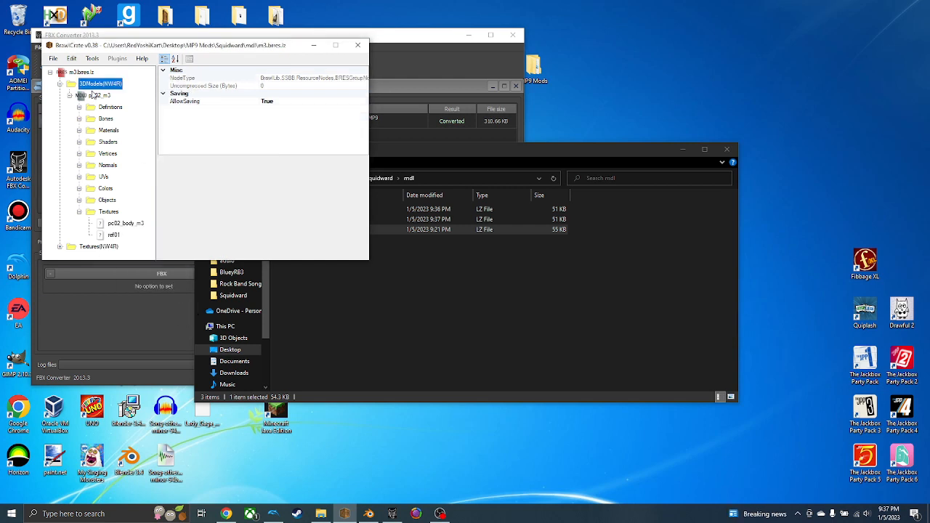
left_click(69, 95)
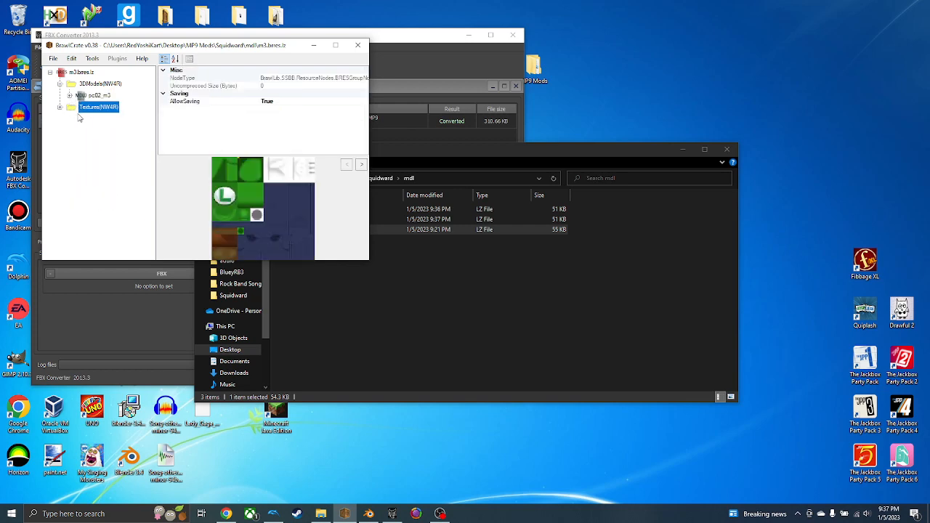
left_click(60, 107)
right_click(88, 119)
left_click(123, 178)
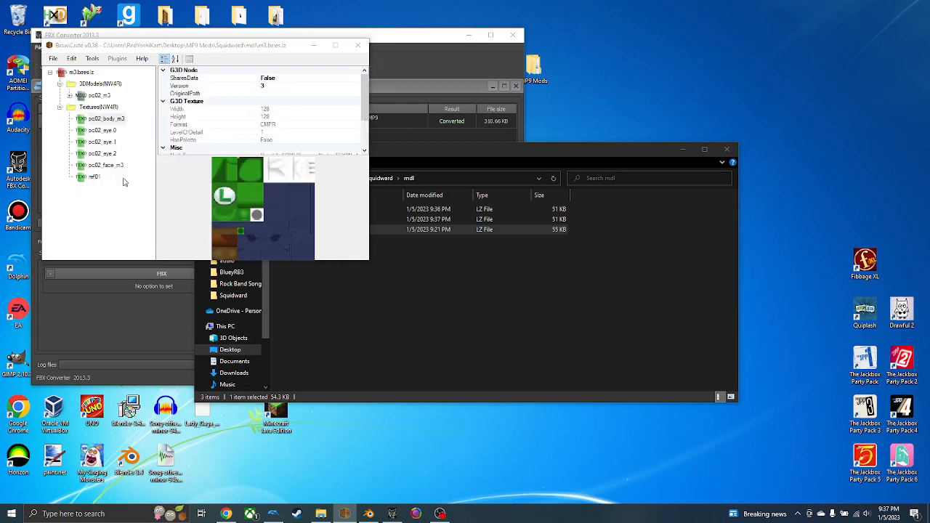
double_click(213, 145)
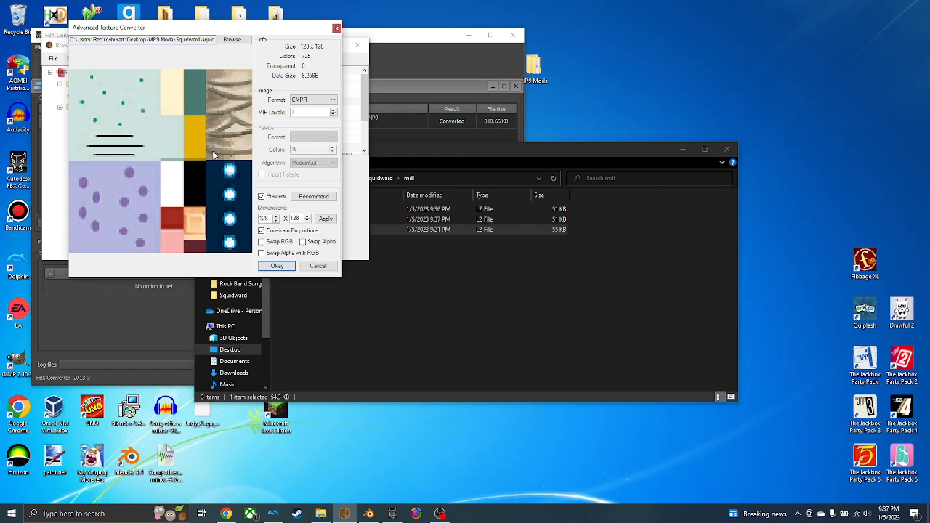
key("Return")
Delete the textures pc02_eye.0, pc02_eye.1, pc02_eye.2 and pc02_face_m3 from Textures(NW4R).
key("Down")
key("Delete")
key("Delete")
key("Delete")
key("Delete")
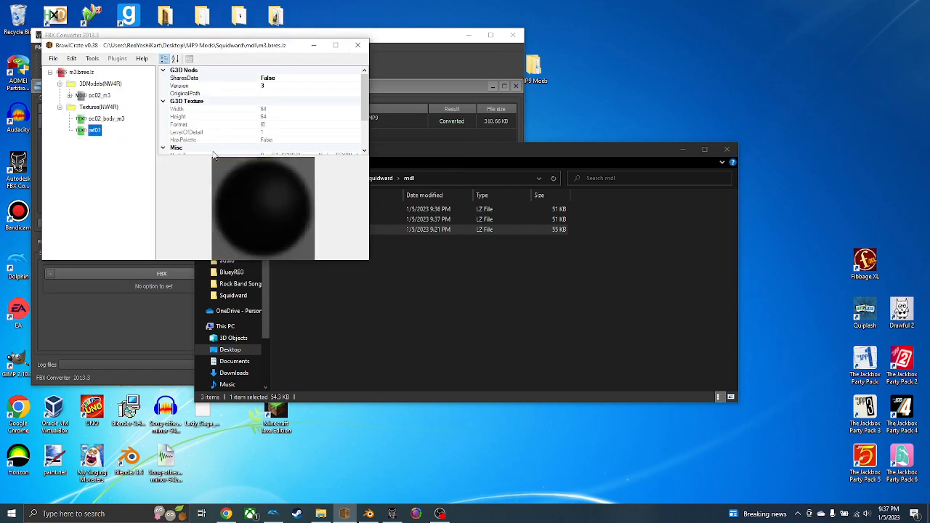
Preview the pc02_m3 model, and save and close m3.brres.lz.
left_click(104, 96)
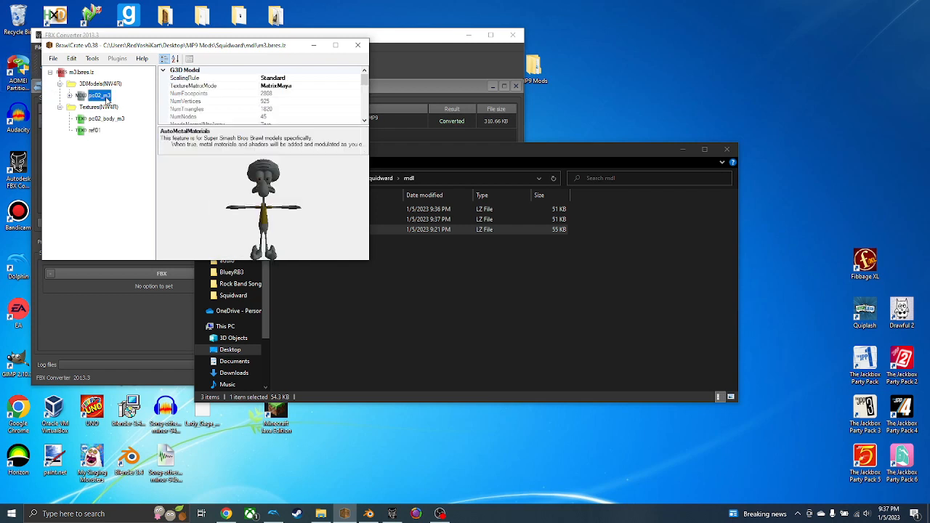
left_click(60, 57)
left_click(92, 114)
left_click(357, 45)
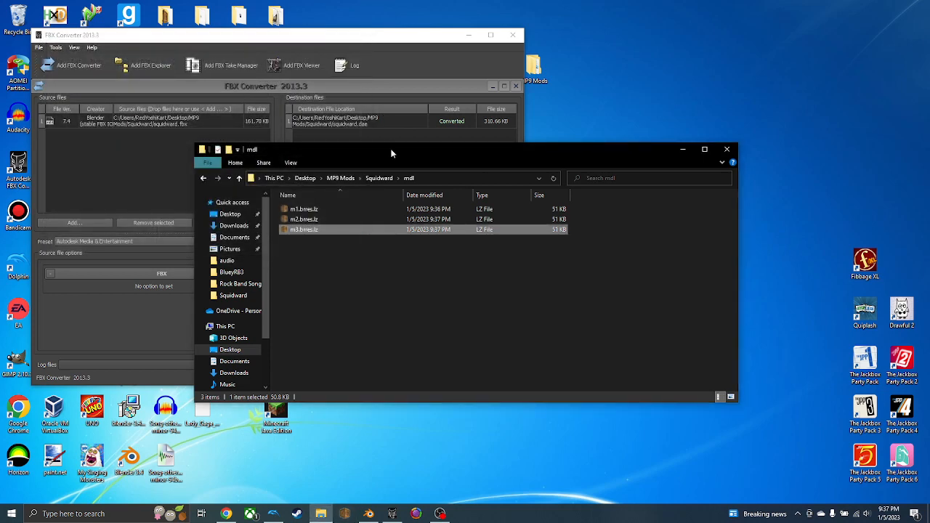
Copy the mdl folder from the Squidward mod folder in File Explorer.
left_click(378, 178)
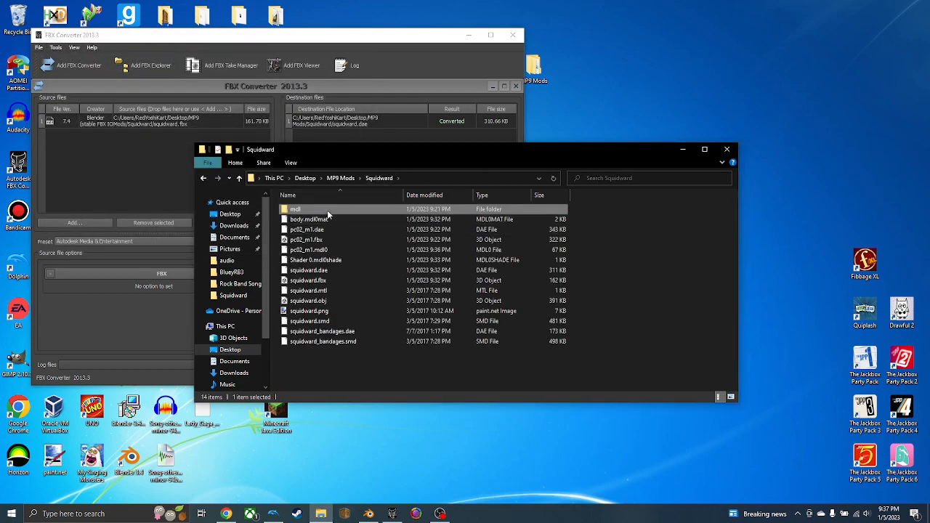
right_click(327, 210)
left_click(379, 397)
Open the actor folder under Documents, Dolphin Emulator, Load, Riivolution, MP9, common, ch_base.
scroll(220, 301, "down", 1)
left_click(234, 331)
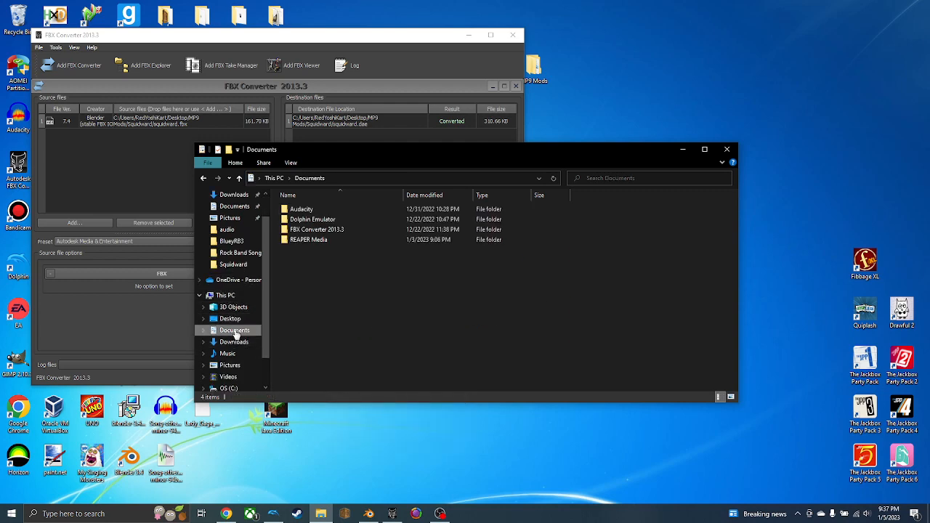
double_click(313, 219)
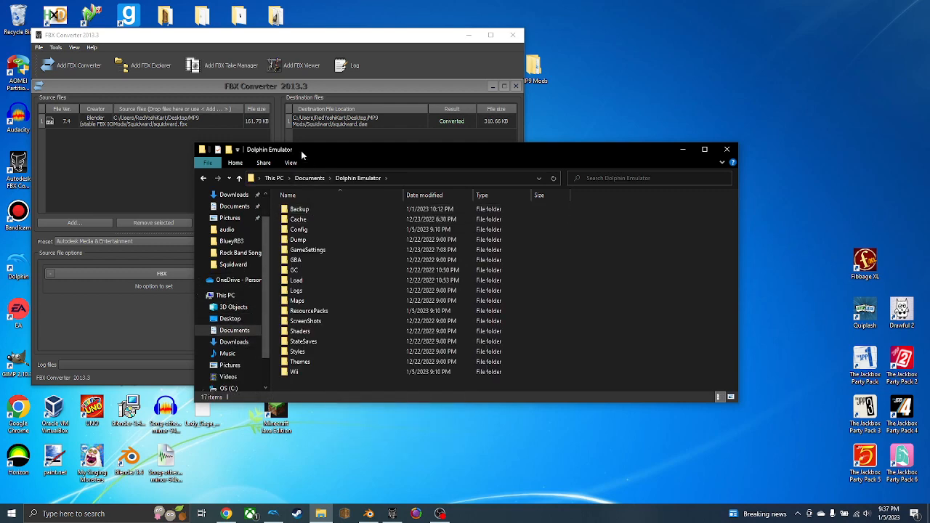
left_click_drag(300, 151, 275, 90)
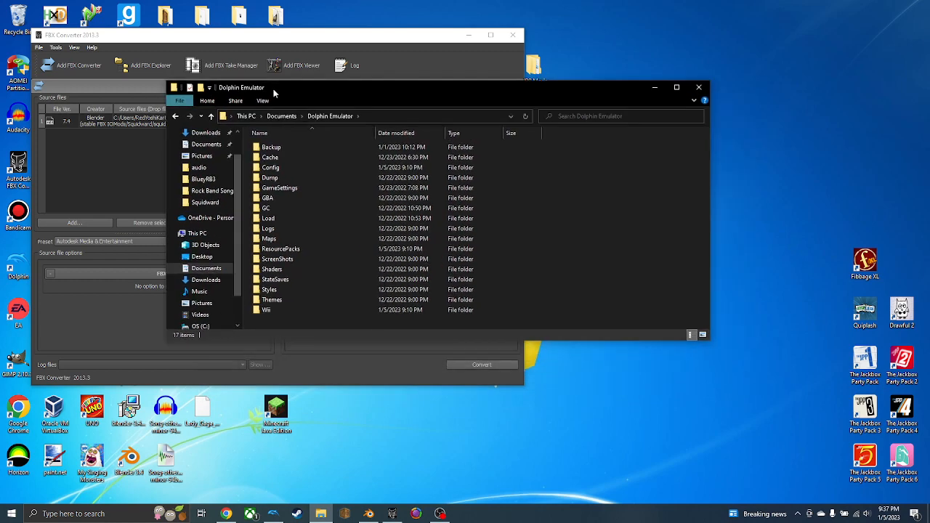
double_click(290, 218)
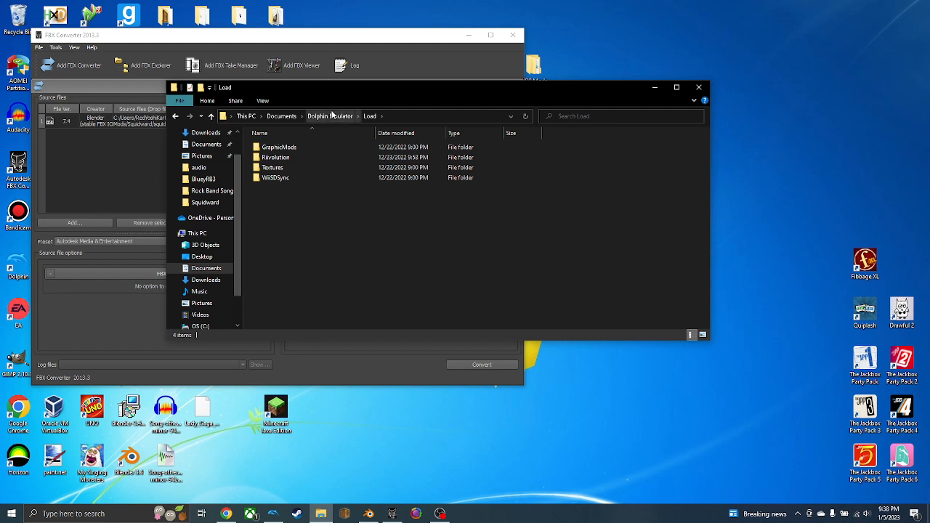
double_click(295, 158)
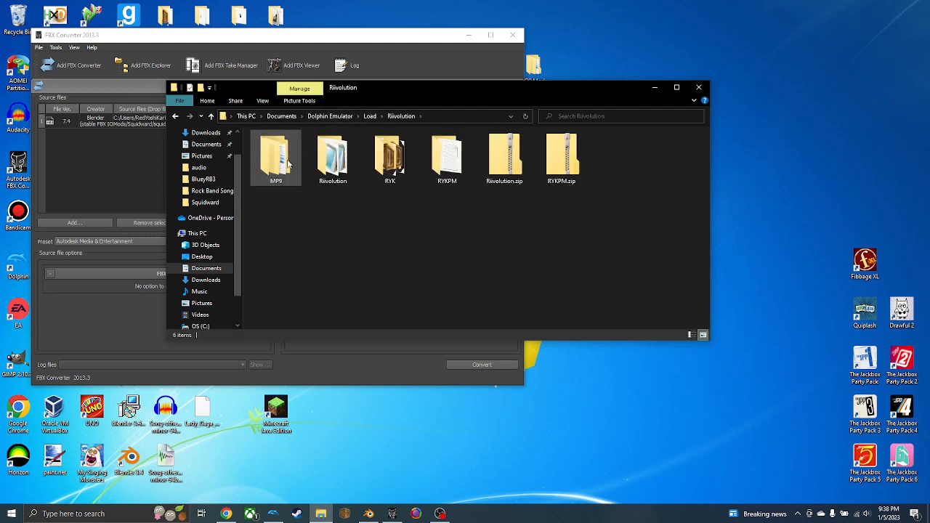
double_click(288, 163)
left_click(295, 169)
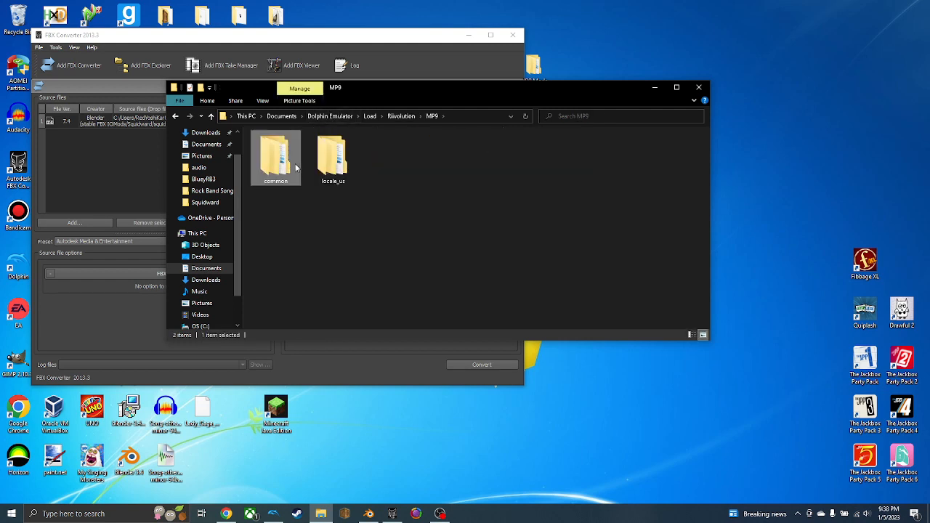
double_click(295, 168)
left_click(290, 166)
double_click(290, 165)
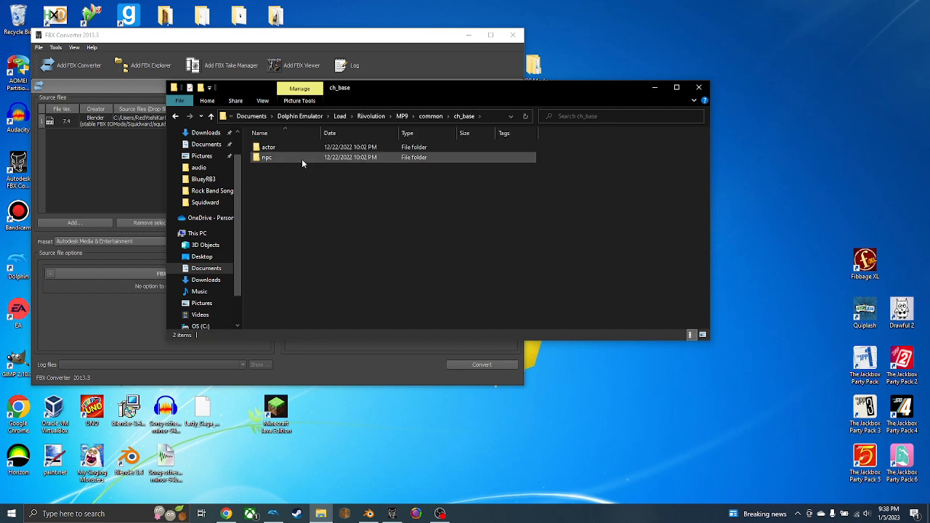
double_click(276, 147)
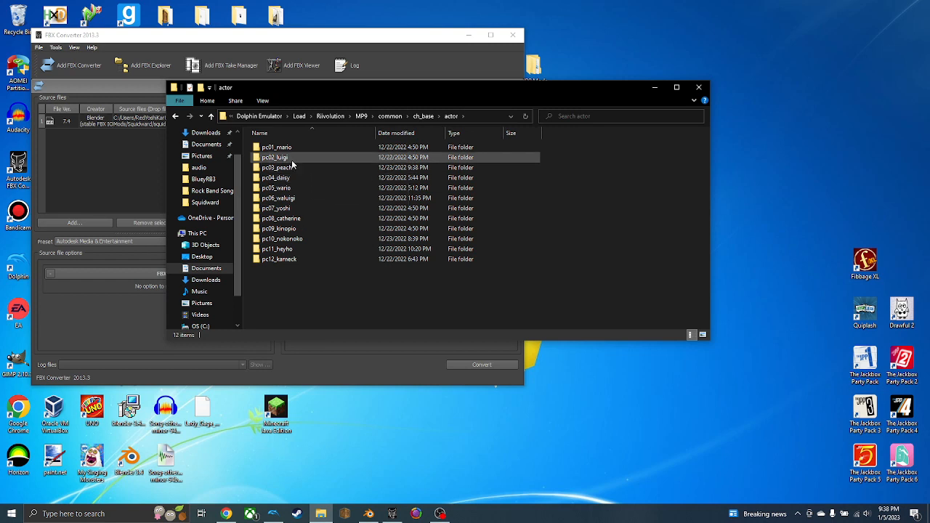
Look inside the pc02_luigi folder and paste the copied mdl folder into its parent actor folder.
double_click(291, 158)
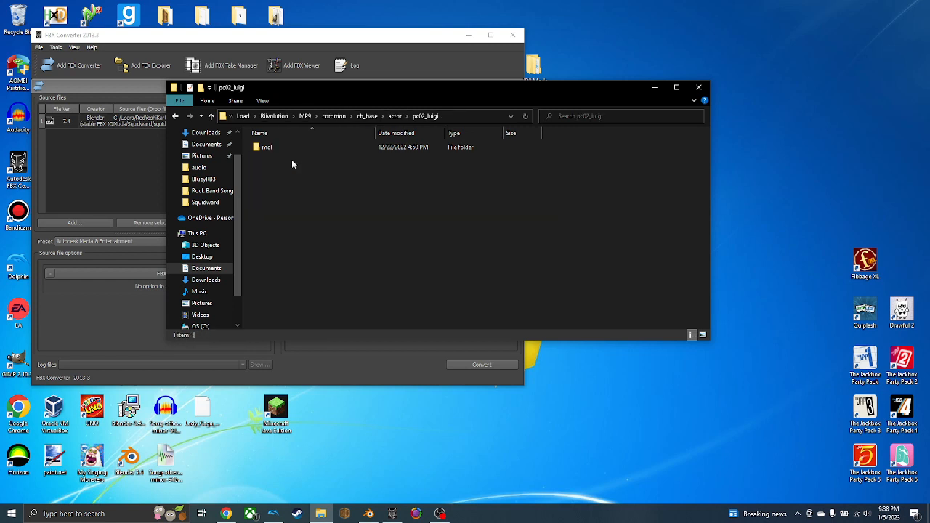
left_click(395, 116)
right_click(317, 290)
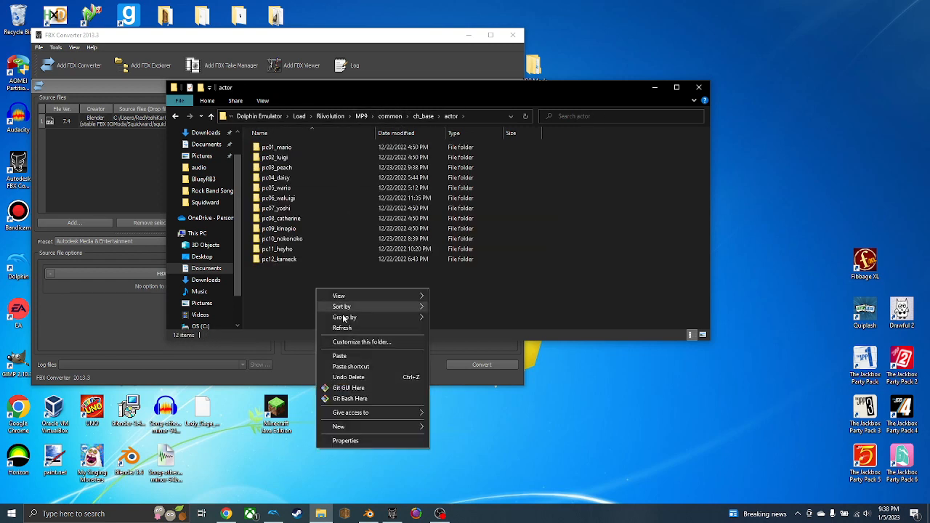
left_click(375, 356)
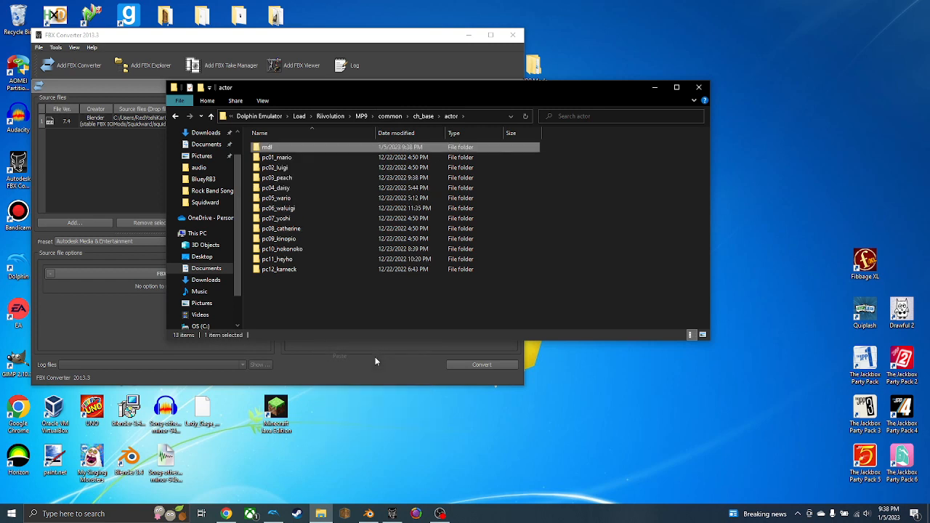
Rename the existing mdl folder inside pc02_luigi to mdlsonic.
double_click(303, 167)
right_click(296, 153)
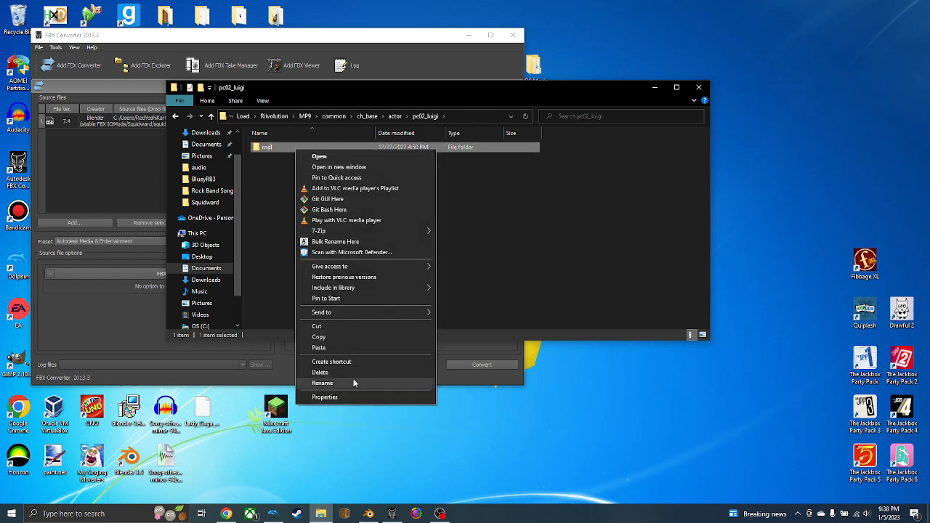
left_click(353, 383)
key("End")
type("som")
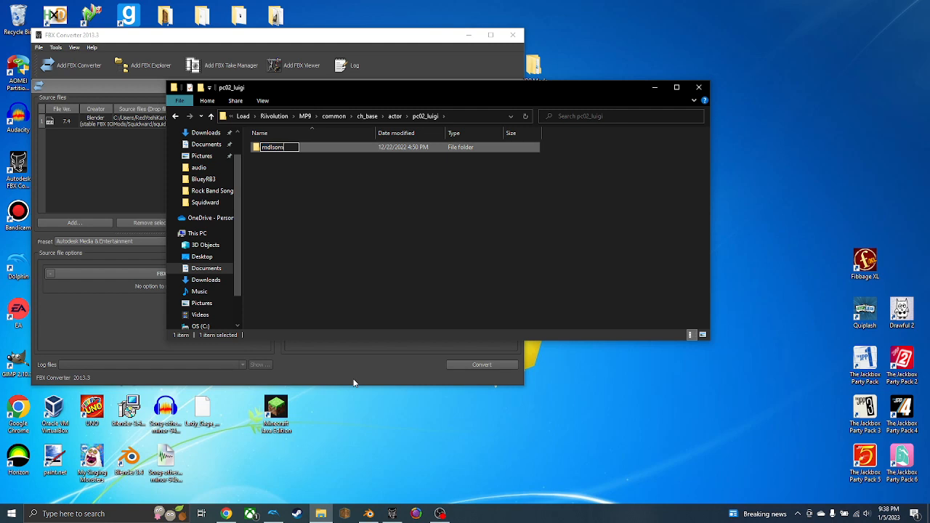
type("ic")
key("Return")
Move the pasted mdl folder from the actor folder into pc02_luigi and open pc02_luigi.
left_click(392, 115)
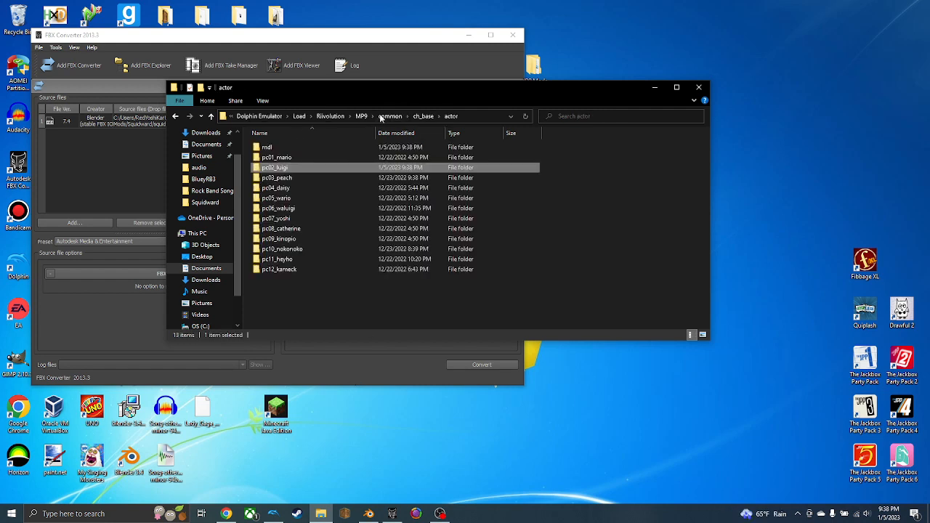
left_click_drag(309, 145, 303, 167)
double_click(297, 159)
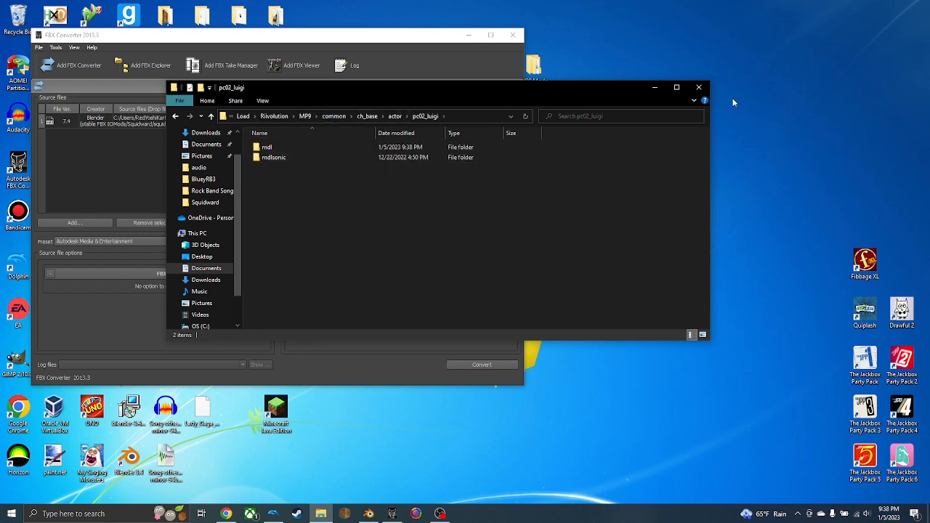
Return to the actor folder, then close the file browser and FBX Converter.
left_click(395, 116)
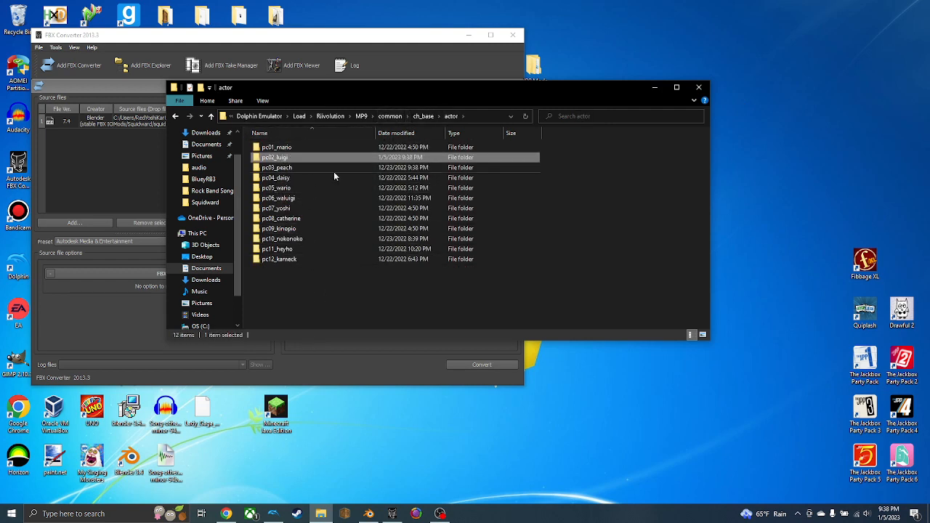
left_click(699, 88)
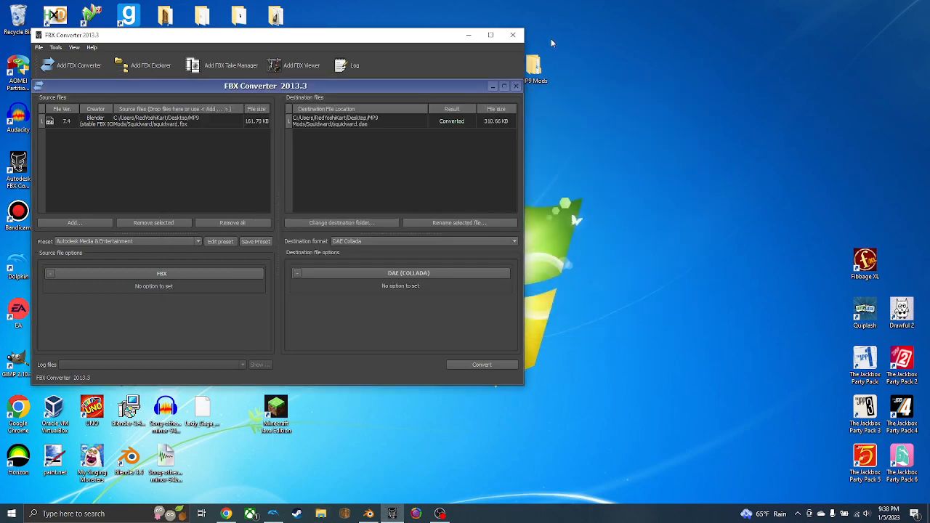
left_click(513, 34)
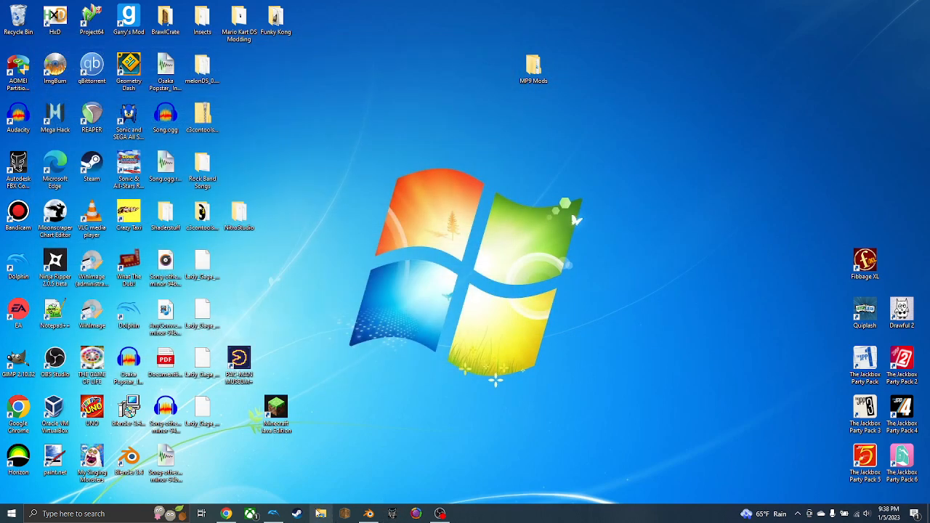
Switch to Dolphin, close the Mario Party 9 properties and launch the game with the enabled Riivolution patches.
left_click(280, 514)
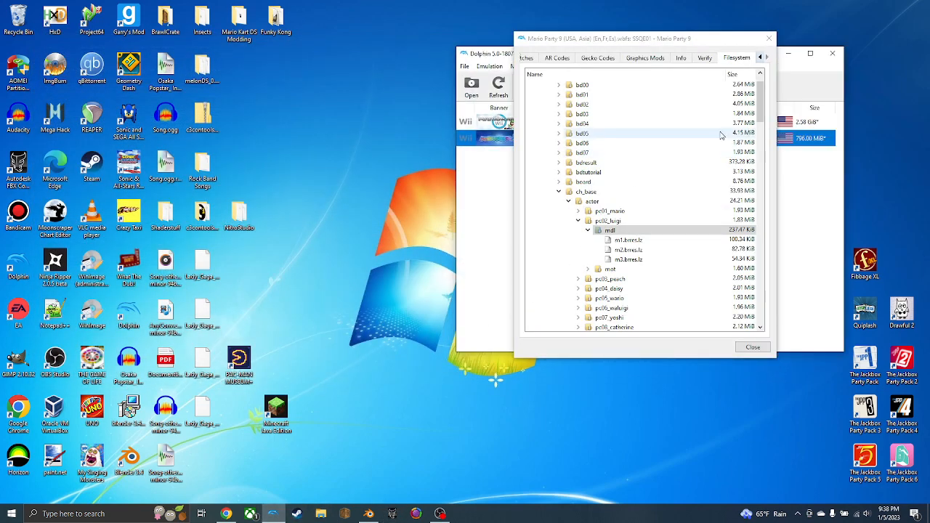
left_click(771, 37)
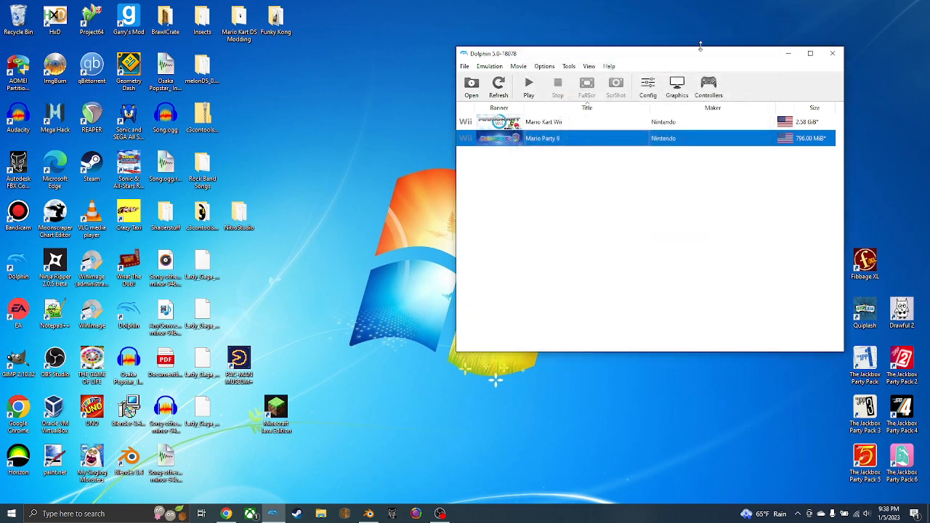
left_click_drag(675, 67, 553, 70)
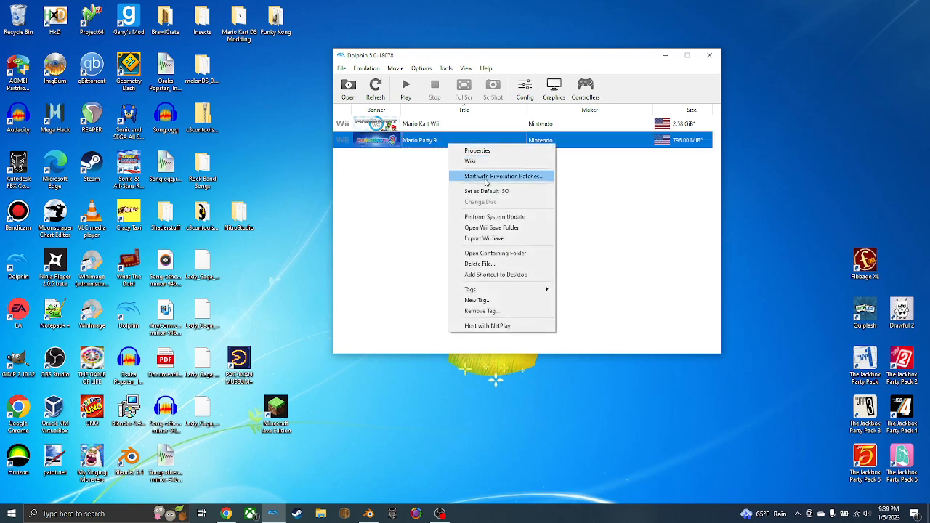
left_click(487, 178)
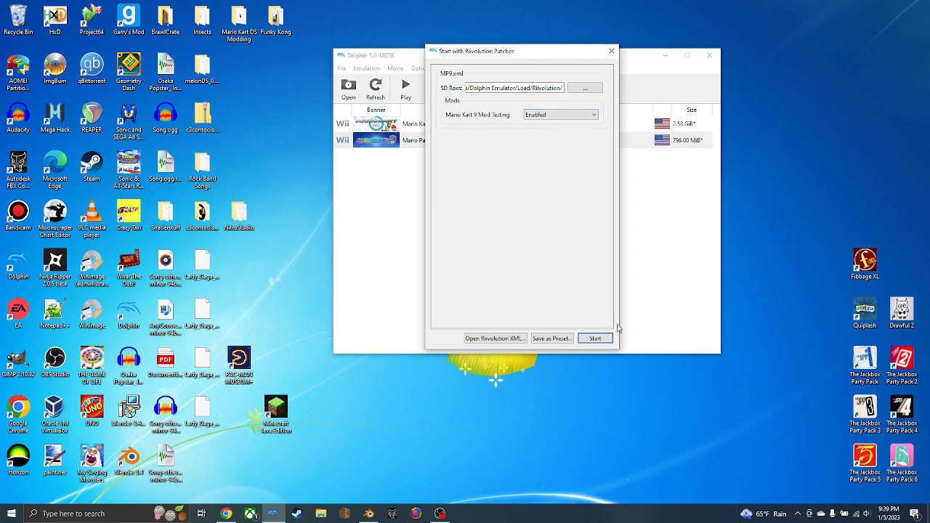
left_click(595, 338)
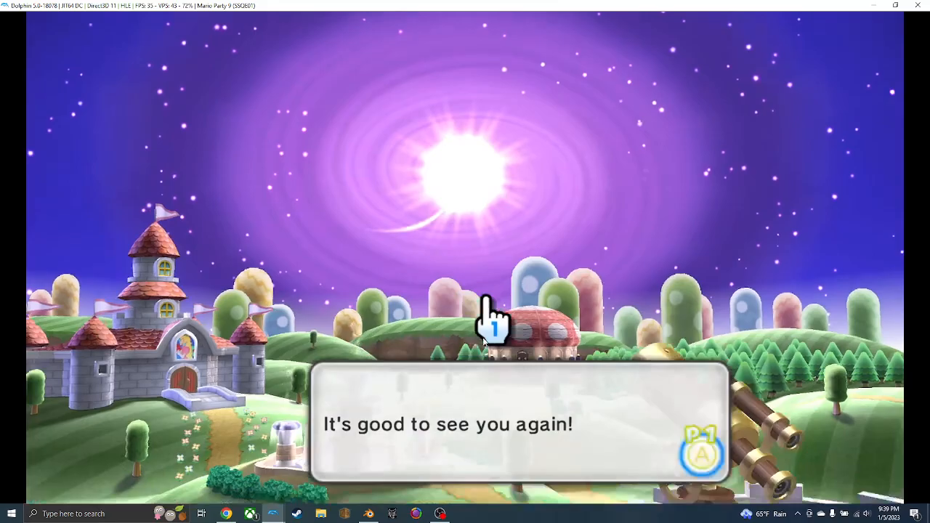
Advance through the welcome dialogue and enter Free Play in the minigame mode up to the character selection.
left_click(484, 340)
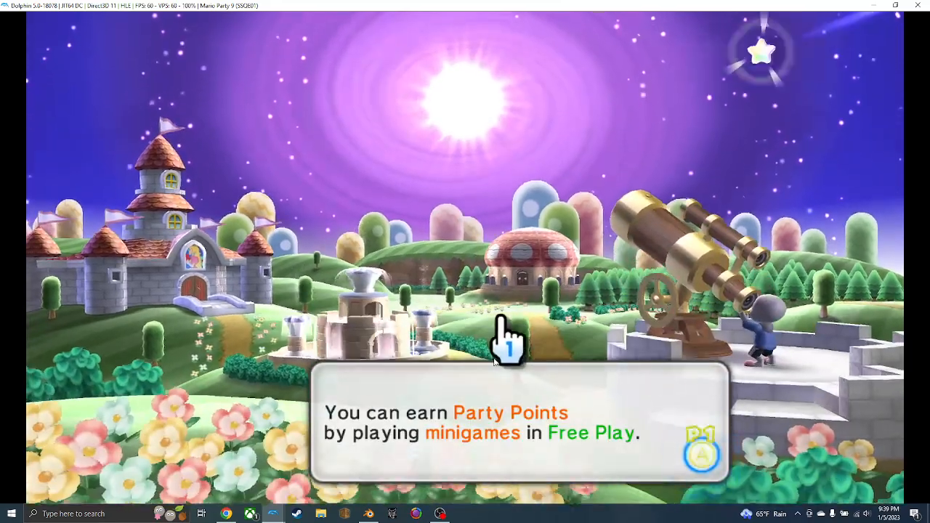
left_click(500, 358)
left_click(615, 238)
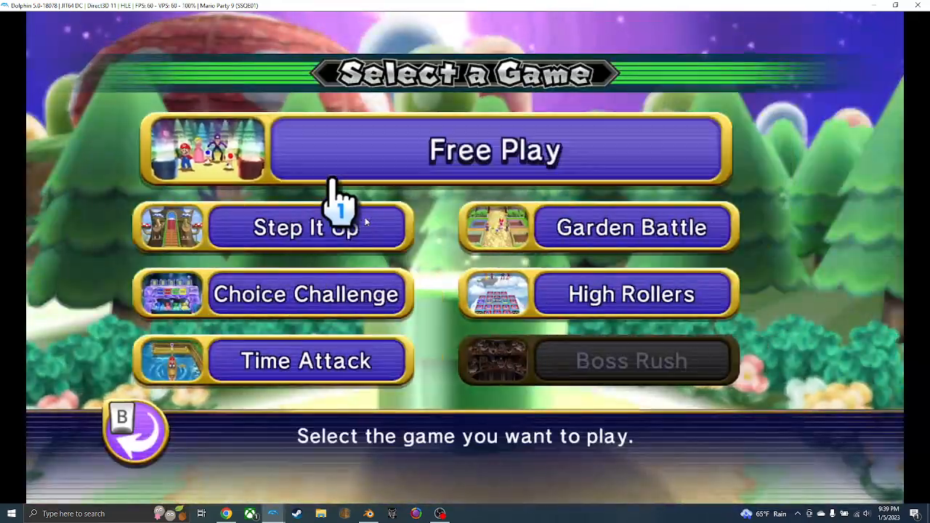
left_click(319, 229)
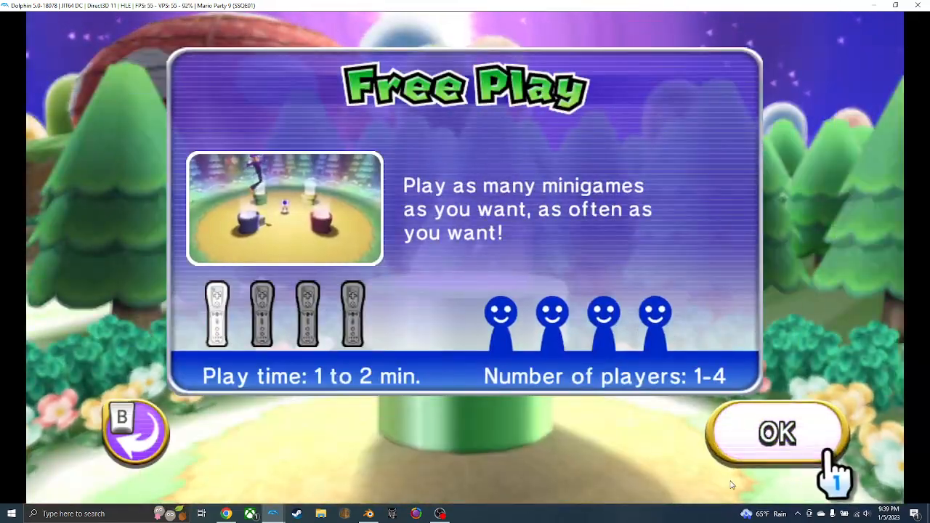
left_click(814, 443)
left_click(427, 151)
left_click(434, 149)
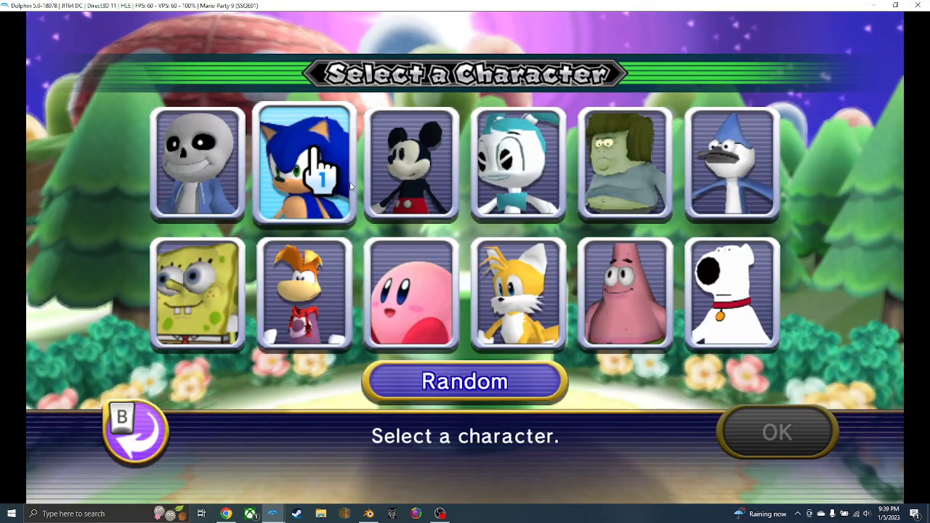
Choose the Sonic portrait in Luigi's slot for P1, with Rayman, Mickey Mouse and Kirby as the COM players.
left_click(340, 200)
left_click(349, 304)
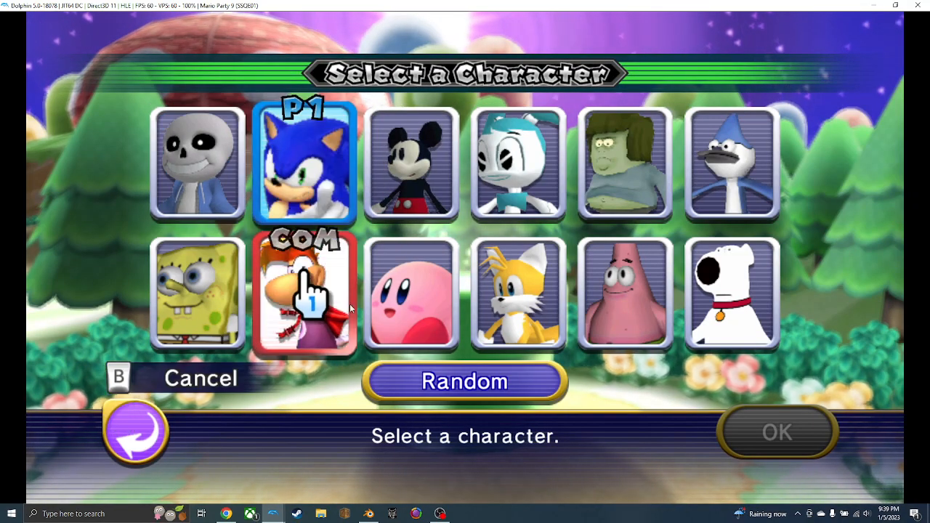
left_click(295, 291)
left_click(281, 189)
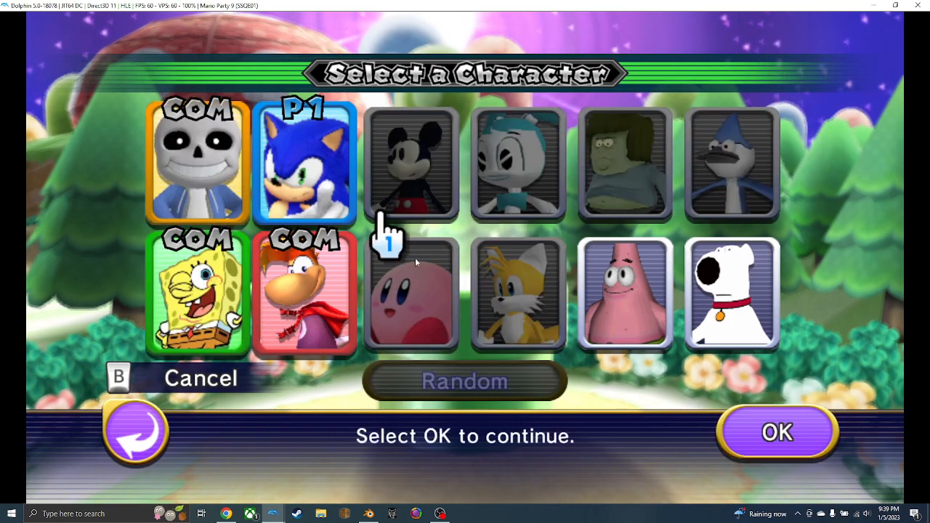
right_click(407, 251)
right_click(393, 246)
left_click(412, 224)
left_click(429, 327)
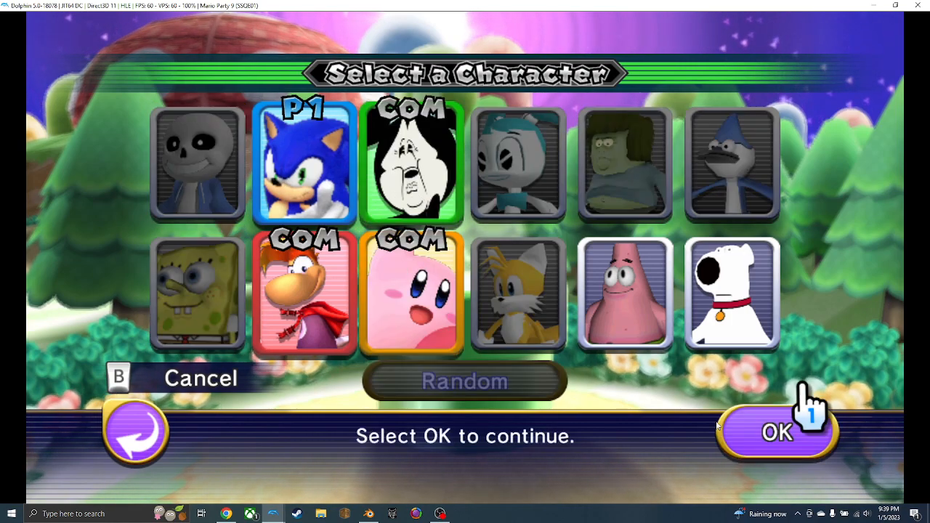
Confirm the chosen characters, accept Normal difficulty for all three COM players and start Free Play.
left_click(783, 435)
left_click(471, 352)
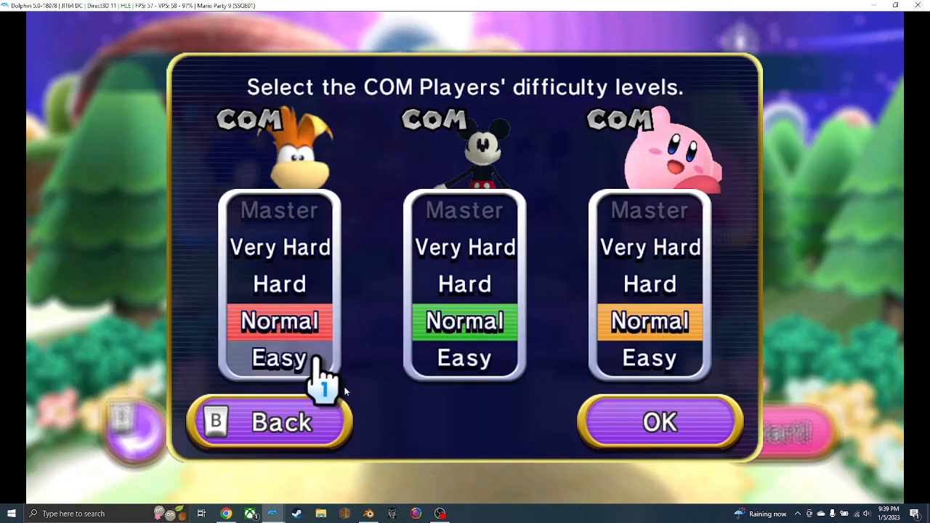
left_click(626, 461)
left_click(687, 450)
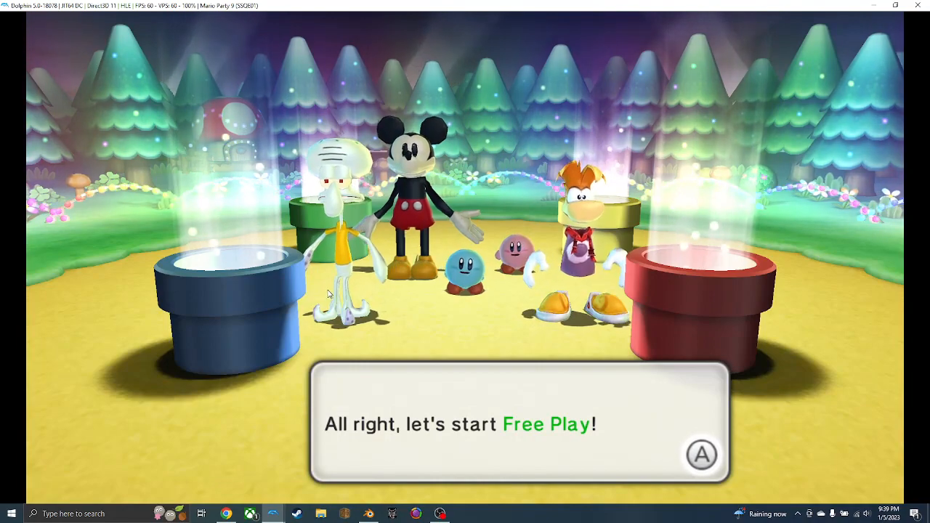
Advance through the Free Play introduction and start the Free-for-All minigame Logger Heads to test the Squidward model.
left_click(345, 269)
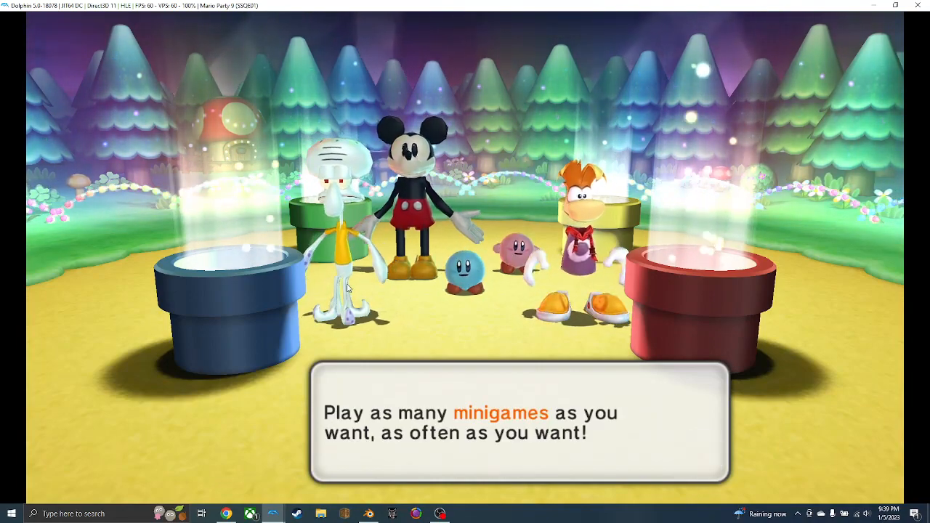
left_click(345, 270)
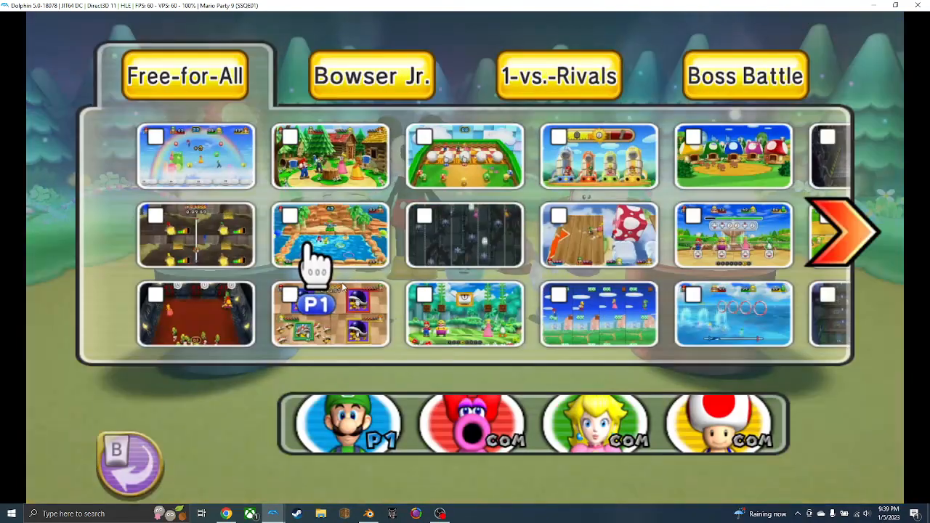
left_click(371, 231)
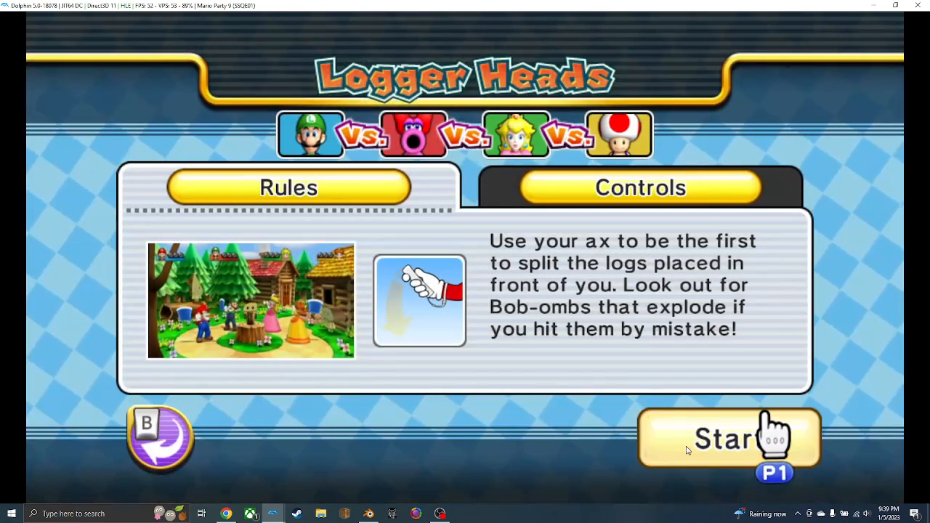
left_click(766, 432)
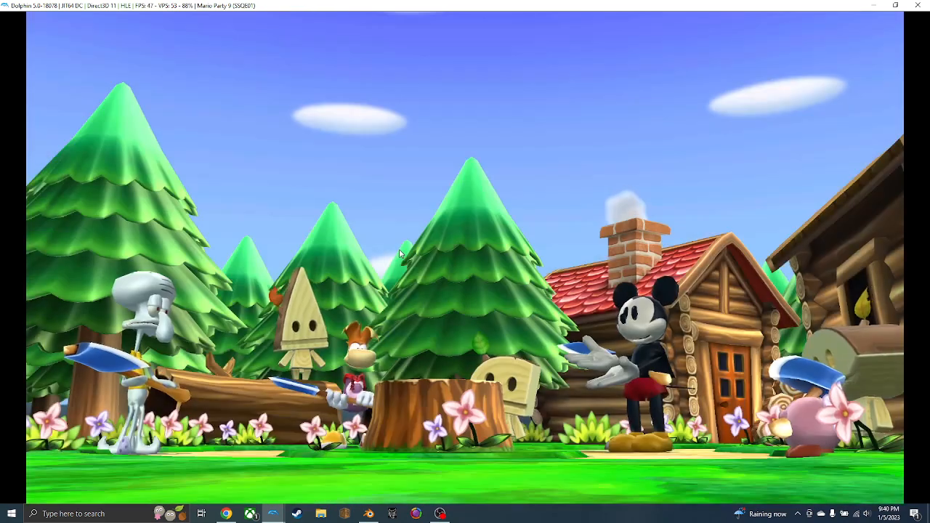